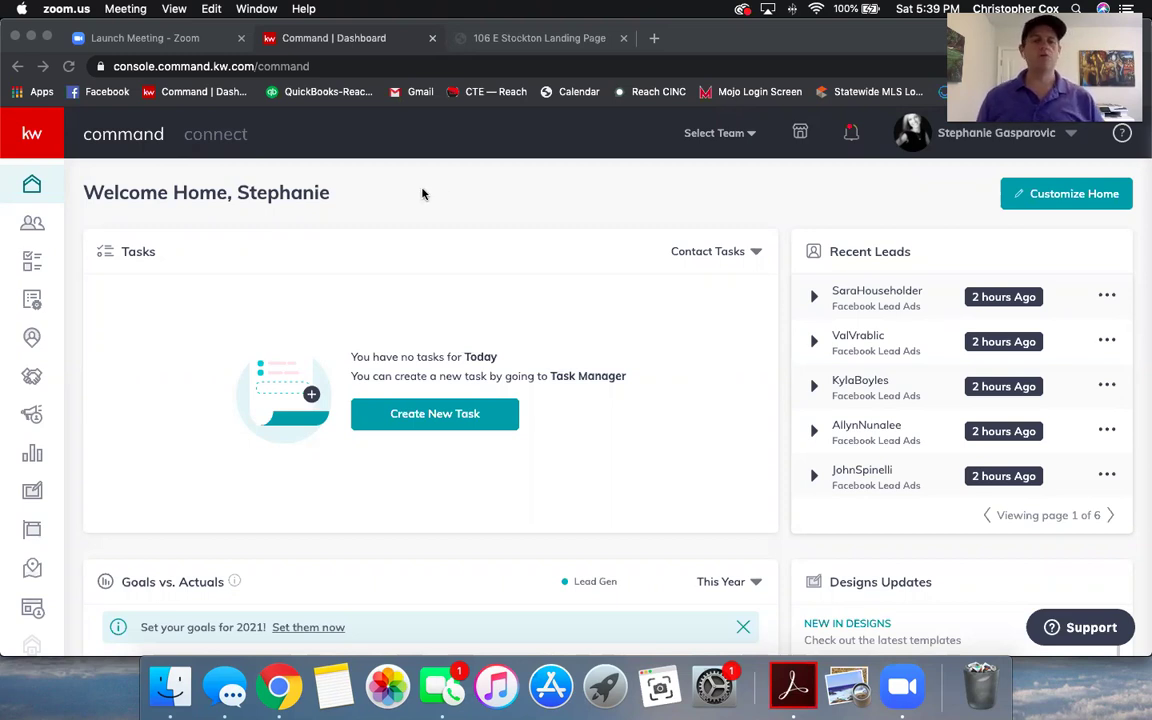
- Open the Campaigns dashboard and cycle performance through leads and campaigns to 13 total engagements
{"action": "left_click", "coordinate": [30, 416]}
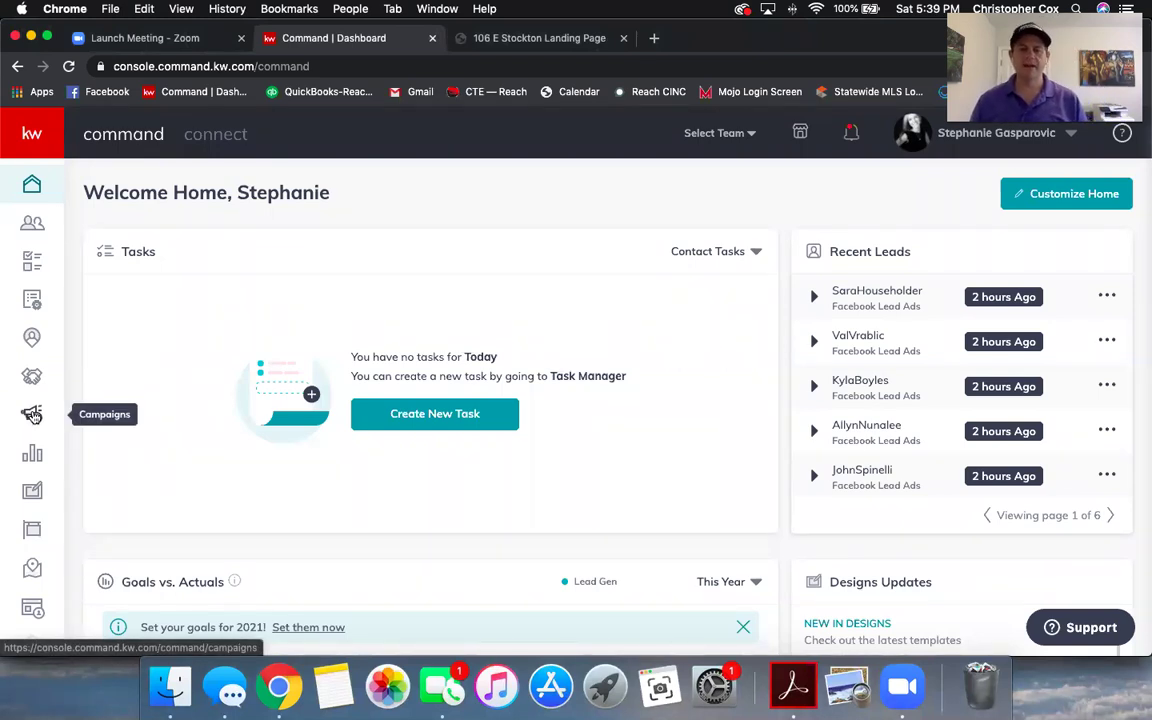
{"action": "left_click", "coordinate": [33, 416]}
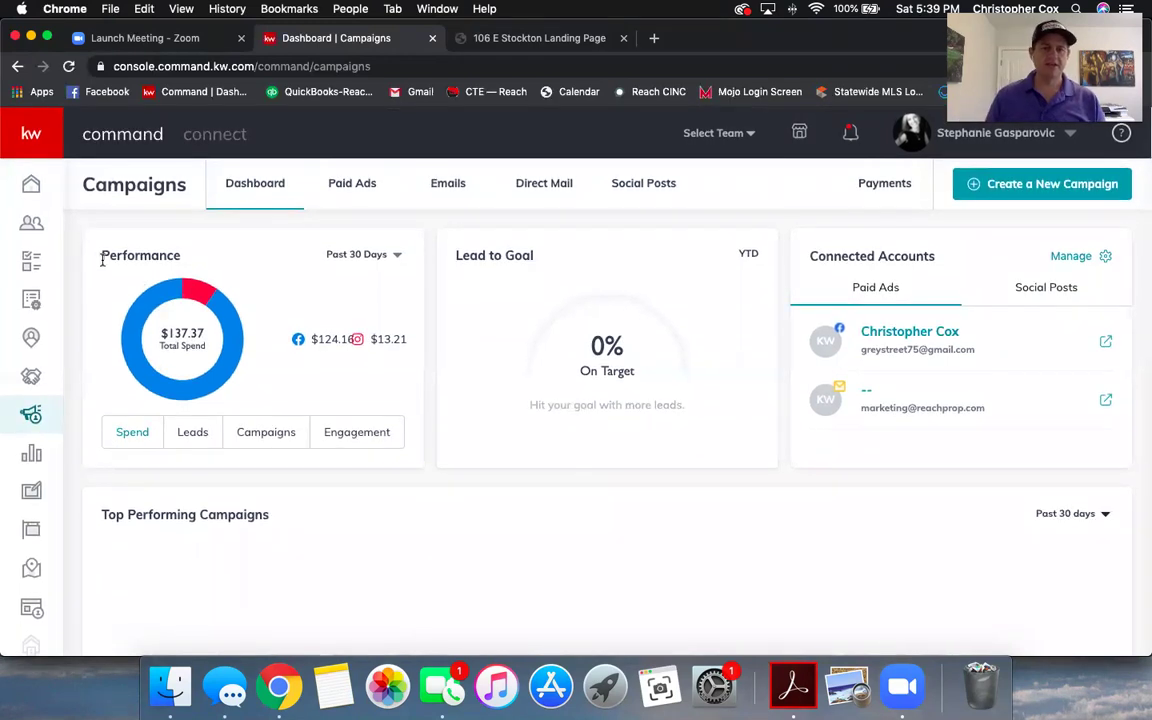
{"action": "left_click", "coordinate": [193, 434]}
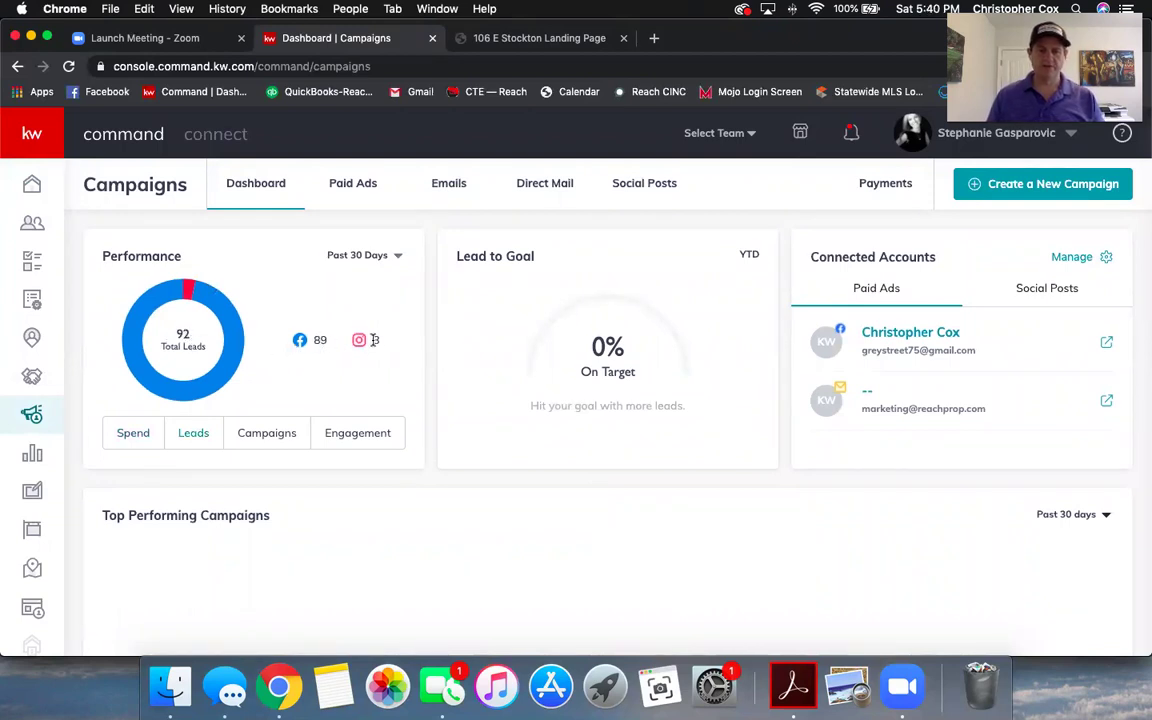
{"action": "left_click", "coordinate": [266, 433]}
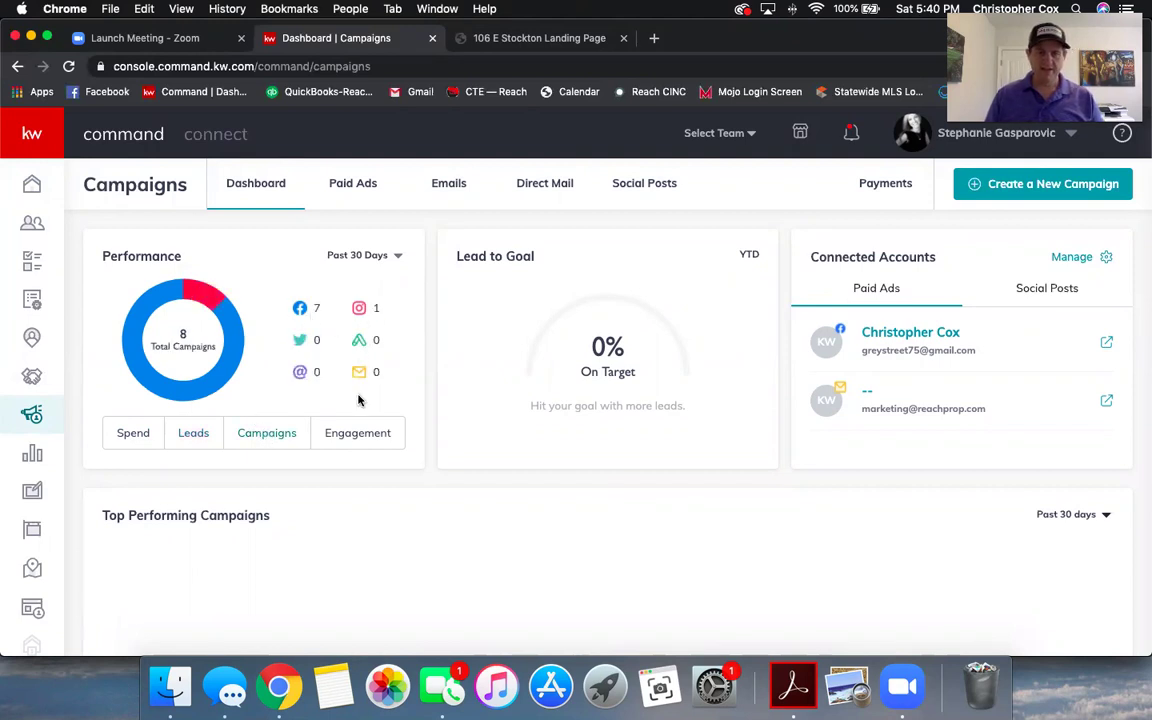
{"action": "left_click", "coordinate": [356, 432]}
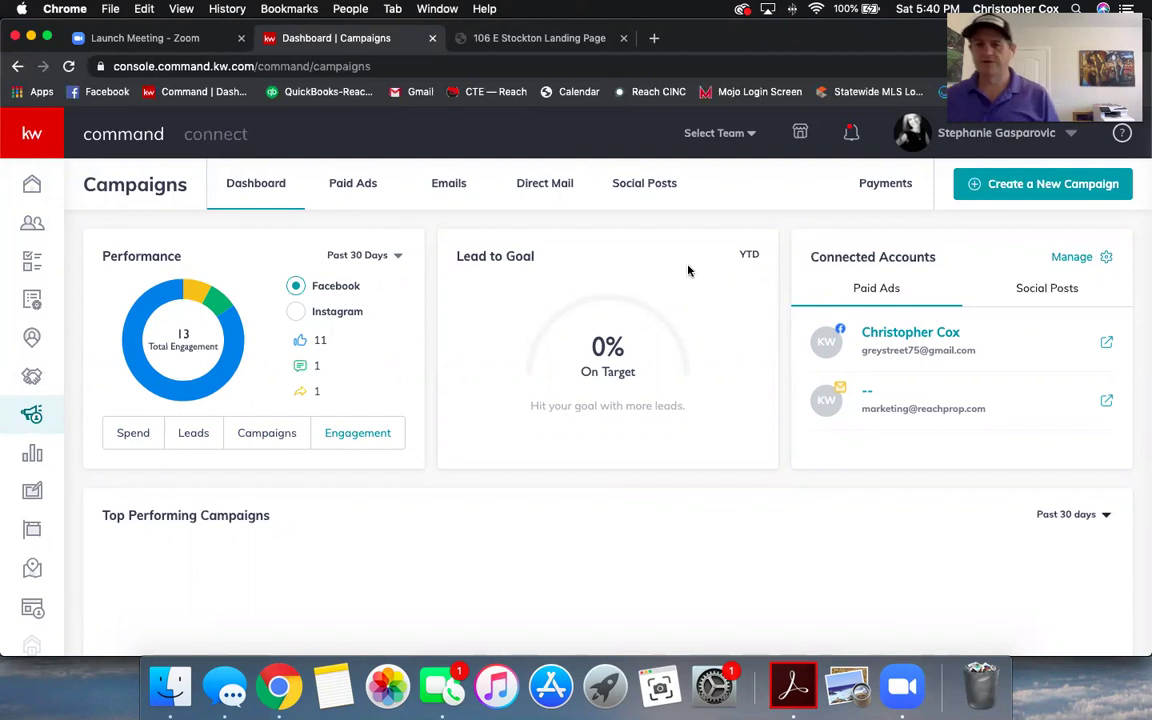
- Create a new campaign of the Social Ad (Paid) type
{"action": "left_click", "coordinate": [1032, 192]}
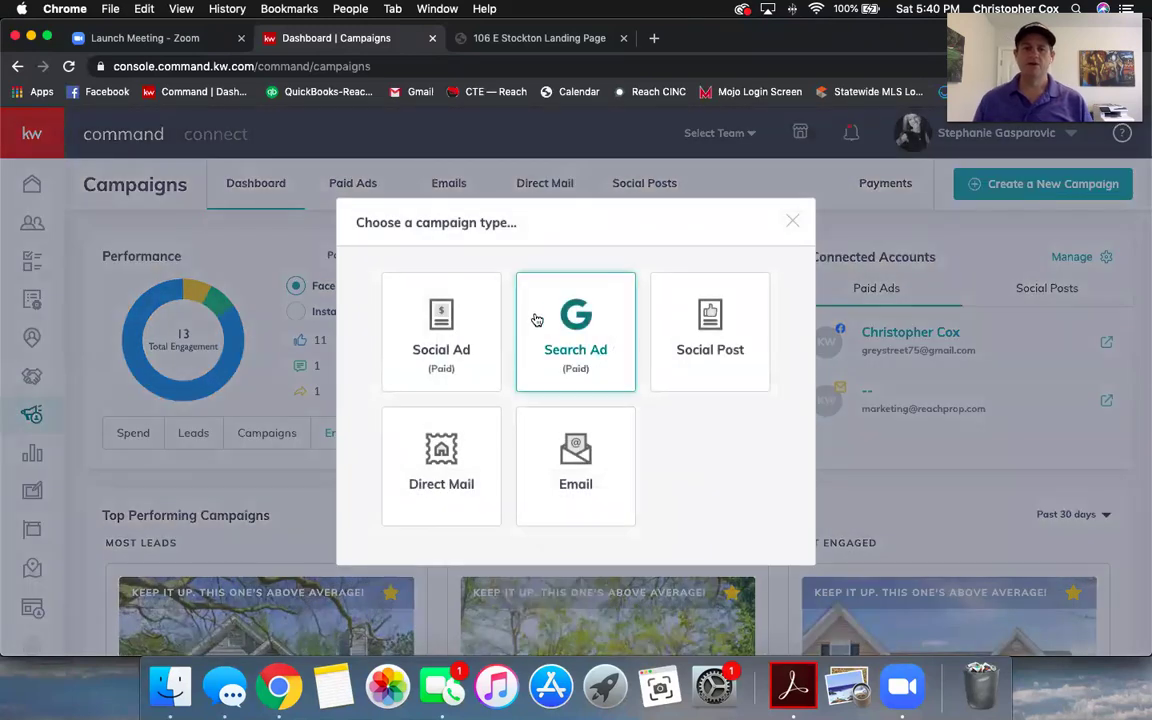
{"action": "left_click", "coordinate": [447, 355]}
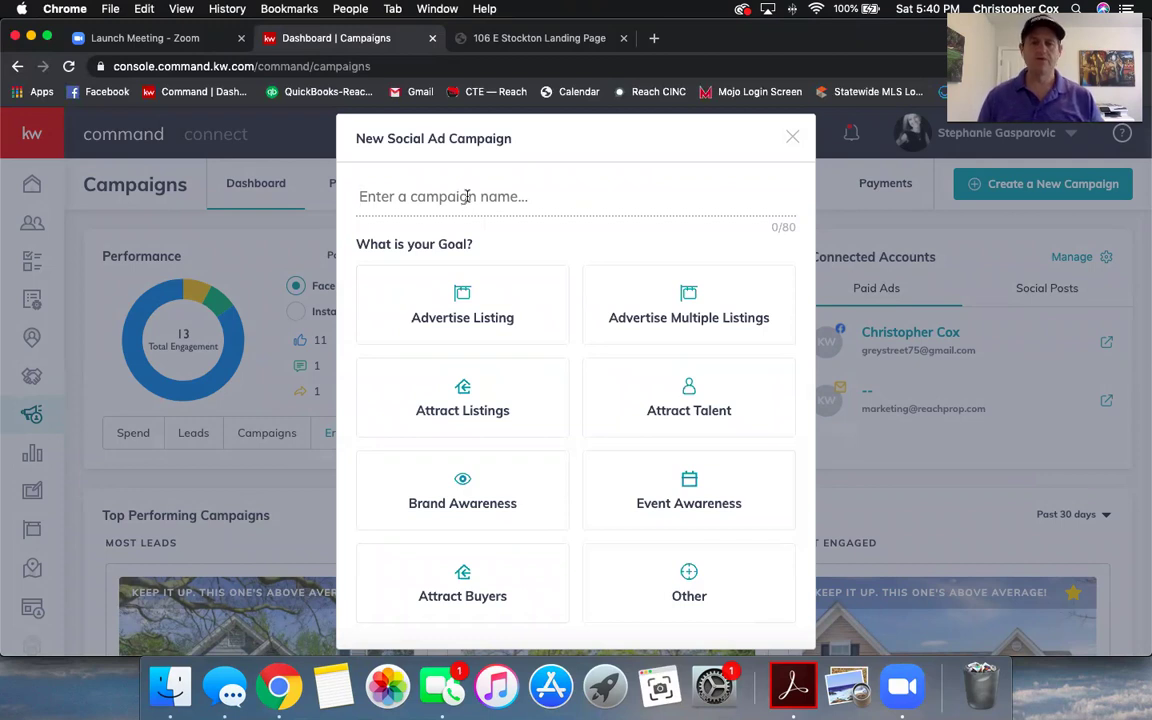
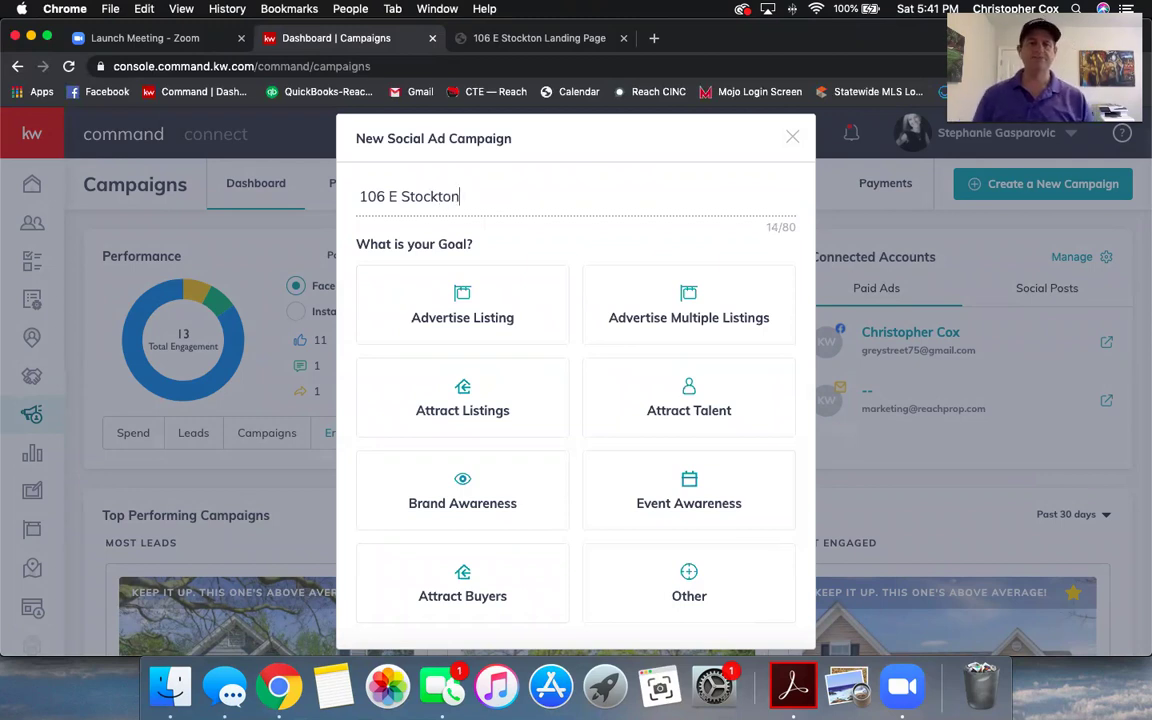
{"action": "left_click", "coordinate": [501, 268]}
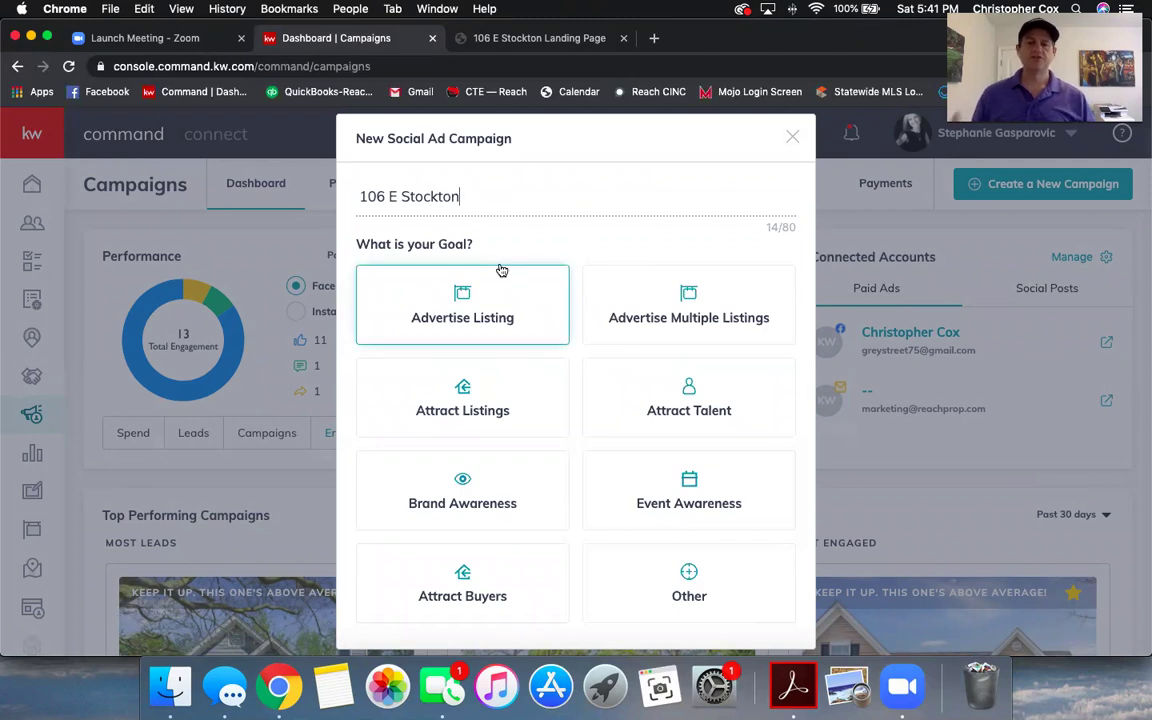
{"action": "scroll", "coordinate": [500, 275], "scroll_direction": "down", "scroll_amount": 2}
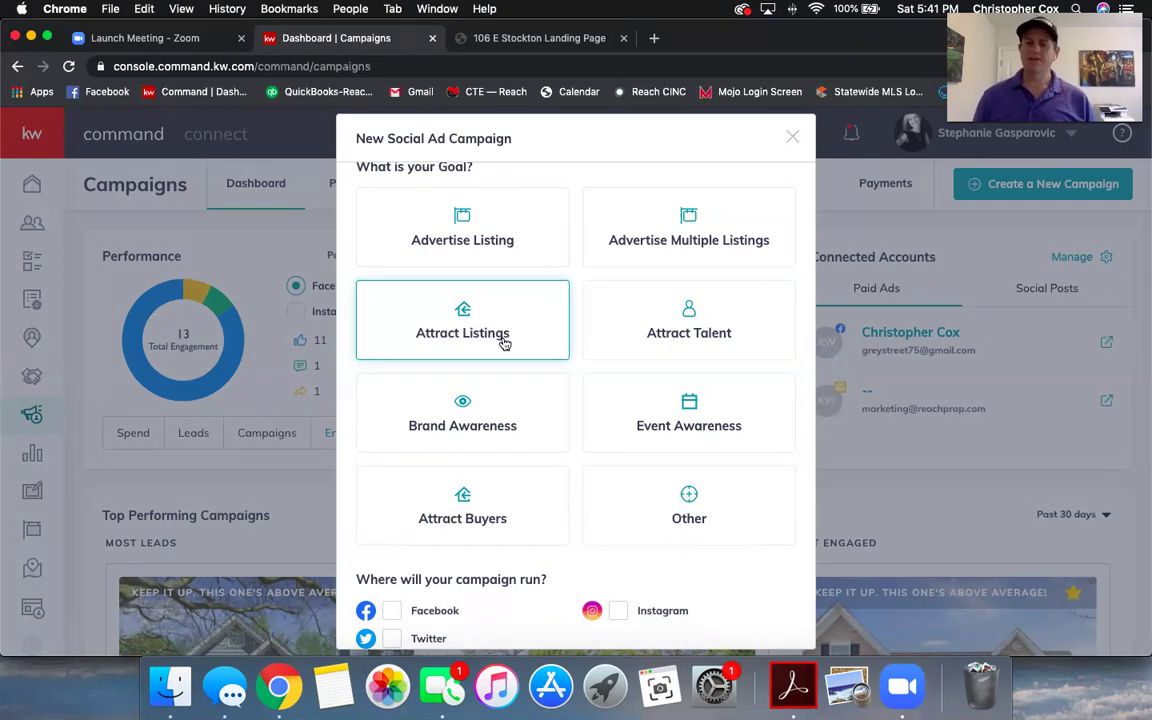
{"action": "scroll", "coordinate": [502, 337], "scroll_direction": "up", "scroll_amount": 2}
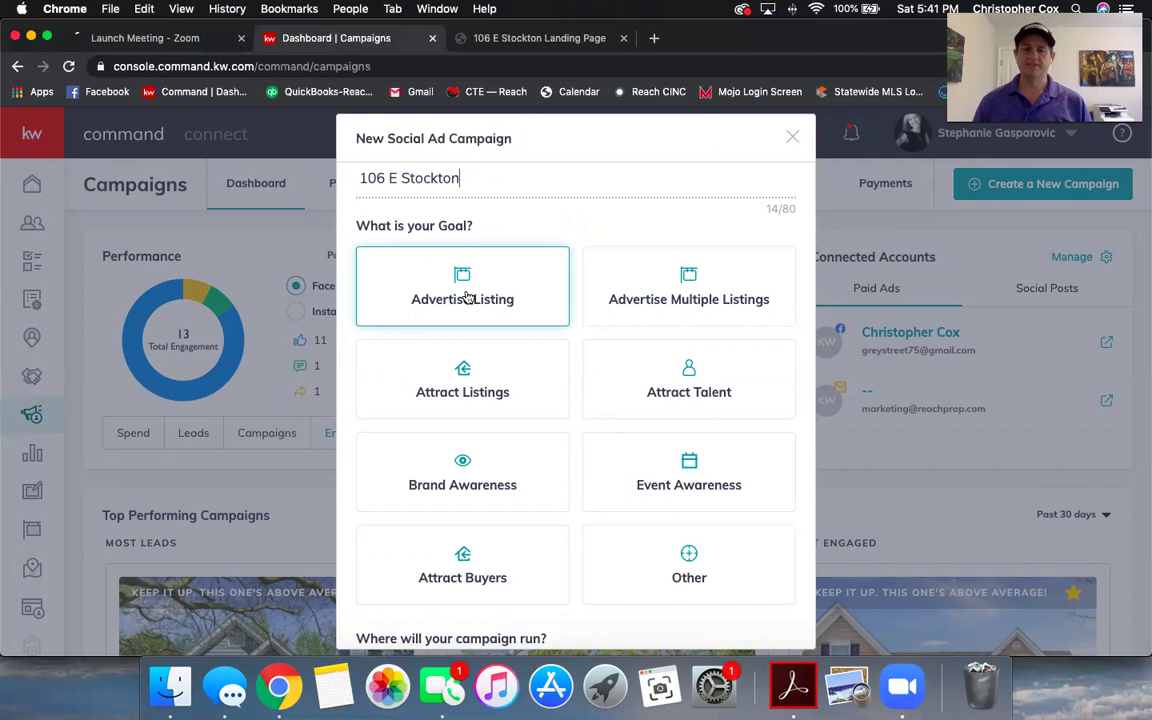
{"action": "left_click", "coordinate": [466, 297]}
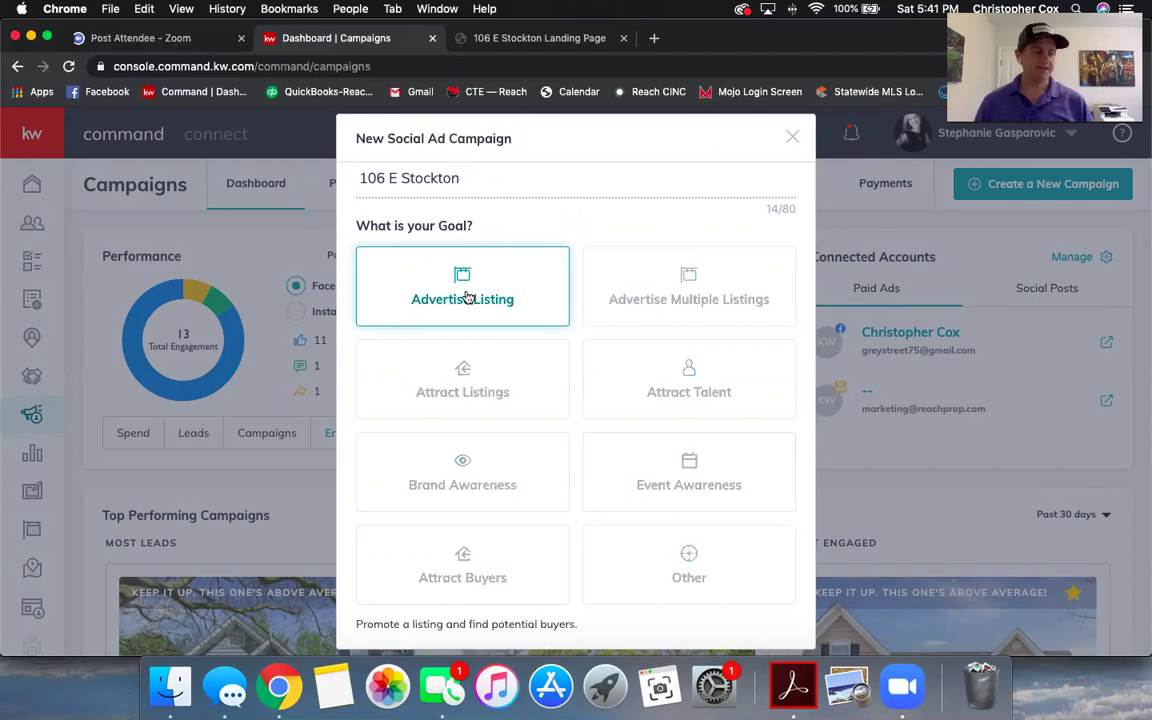
- Run the campaign on both Facebook and Instagram
{"action": "scroll", "coordinate": [468, 297], "scroll_direction": "down", "scroll_amount": 1}
{"action": "scroll", "coordinate": [468, 297], "scroll_direction": "down", "scroll_amount": 1}
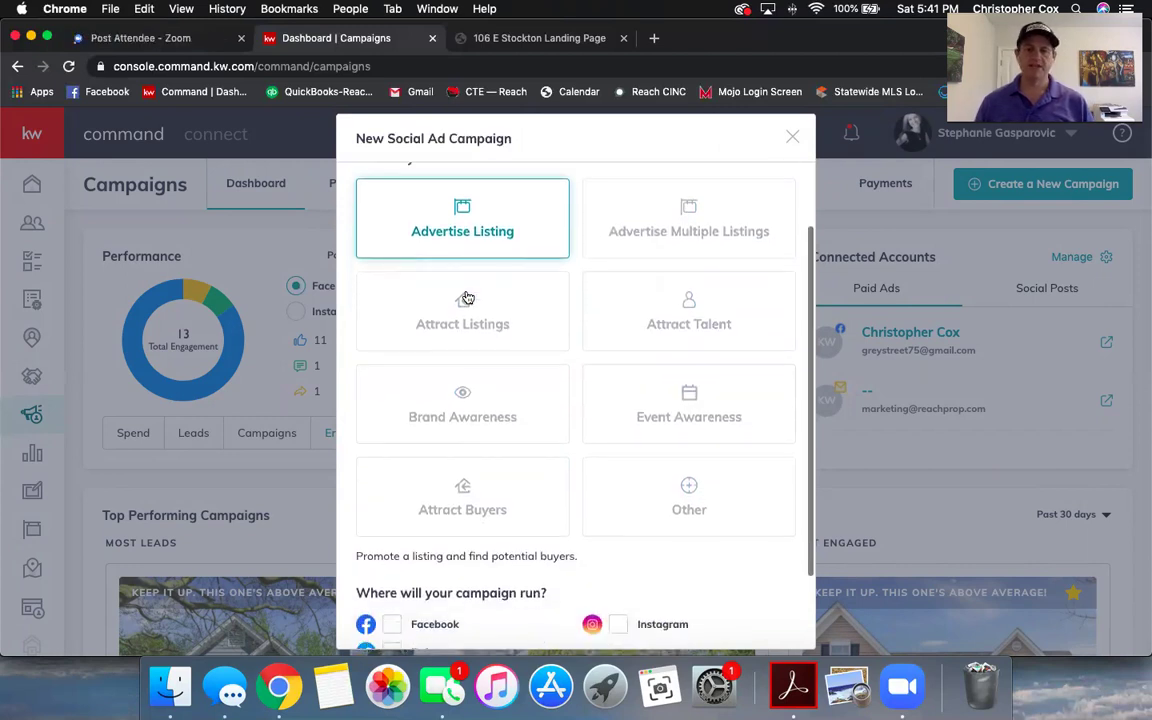
{"action": "scroll", "coordinate": [468, 297], "scroll_direction": "up", "scroll_amount": 1}
{"action": "scroll", "coordinate": [468, 297], "scroll_direction": "down", "scroll_amount": 3}
{"action": "scroll", "coordinate": [467, 298], "scroll_direction": "down", "scroll_amount": 1}
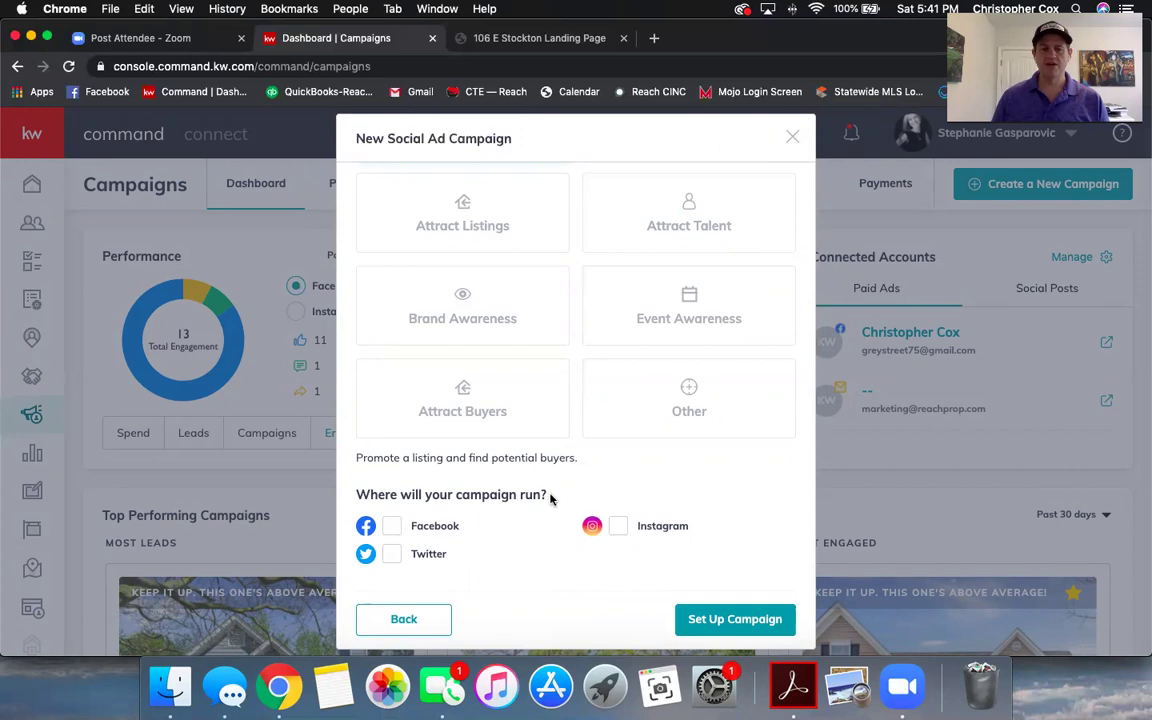
{"action": "left_click", "coordinate": [391, 525]}
{"action": "left_click", "coordinate": [619, 527]}
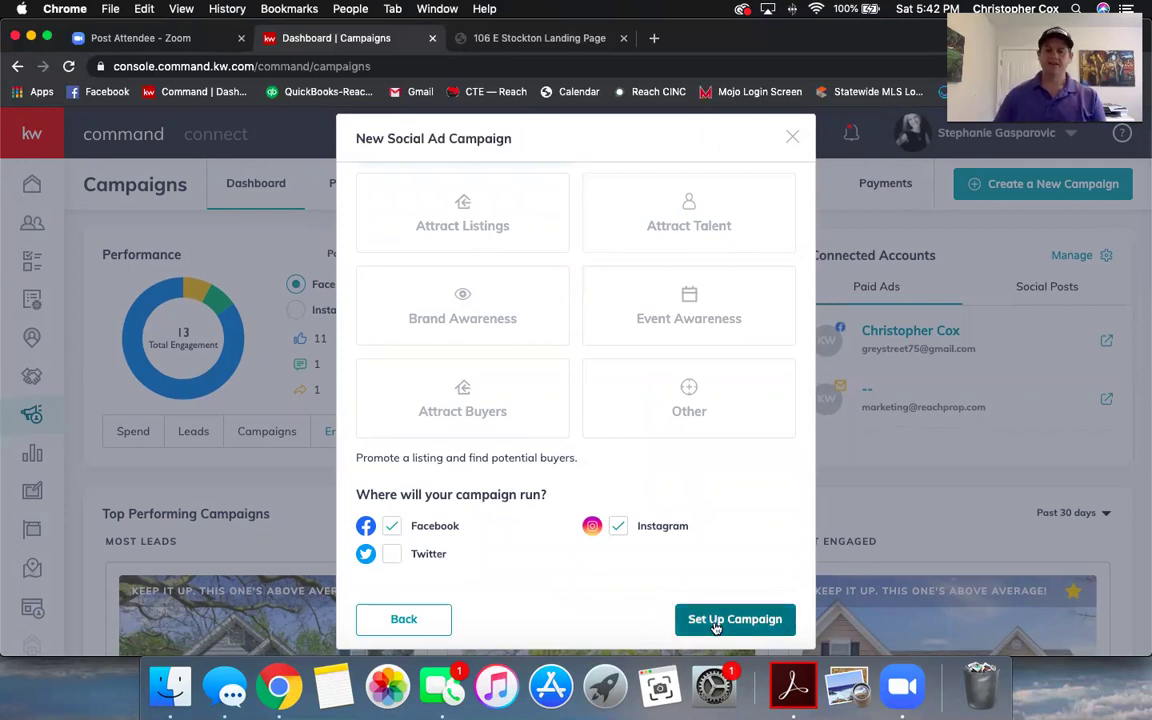
{"action": "left_click", "coordinate": [716, 620]}
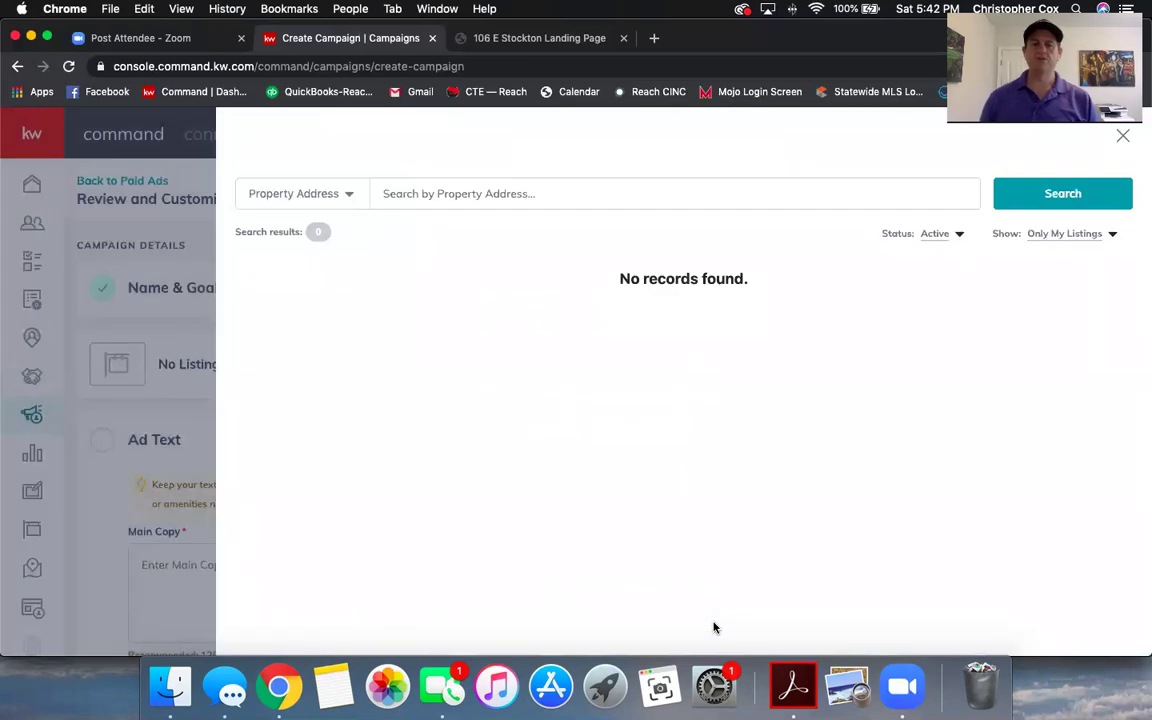
{"action": "left_click", "coordinate": [527, 191]}
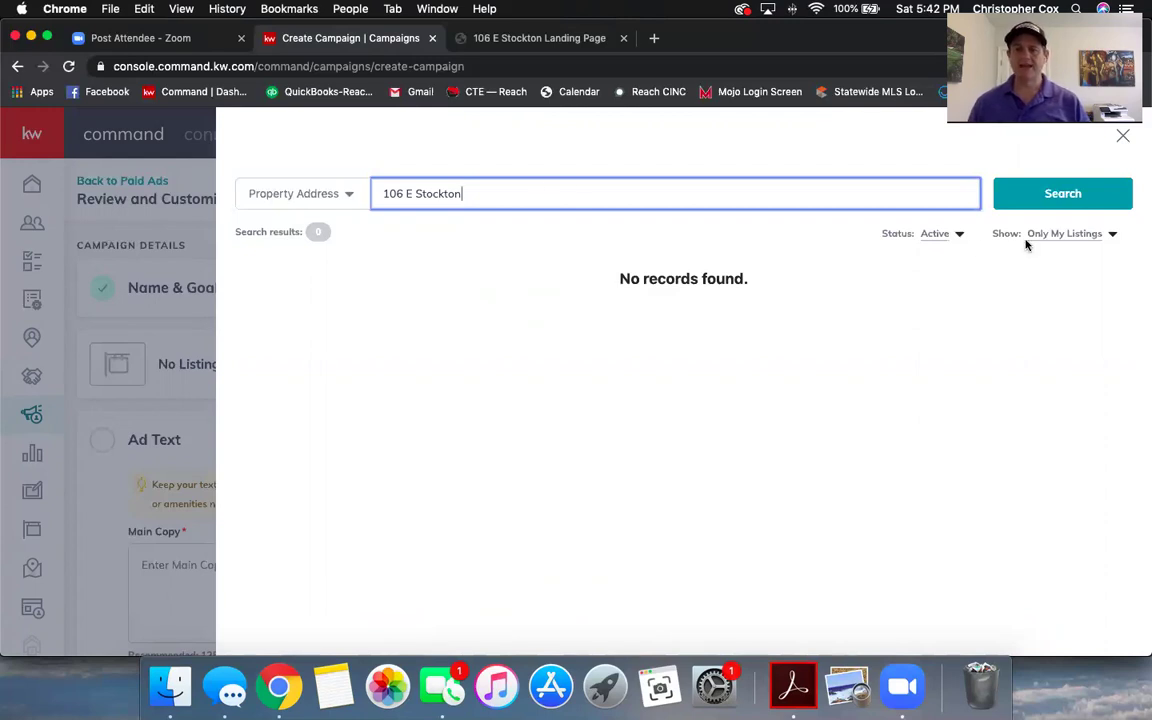
{"action": "left_click", "coordinate": [1062, 236]}
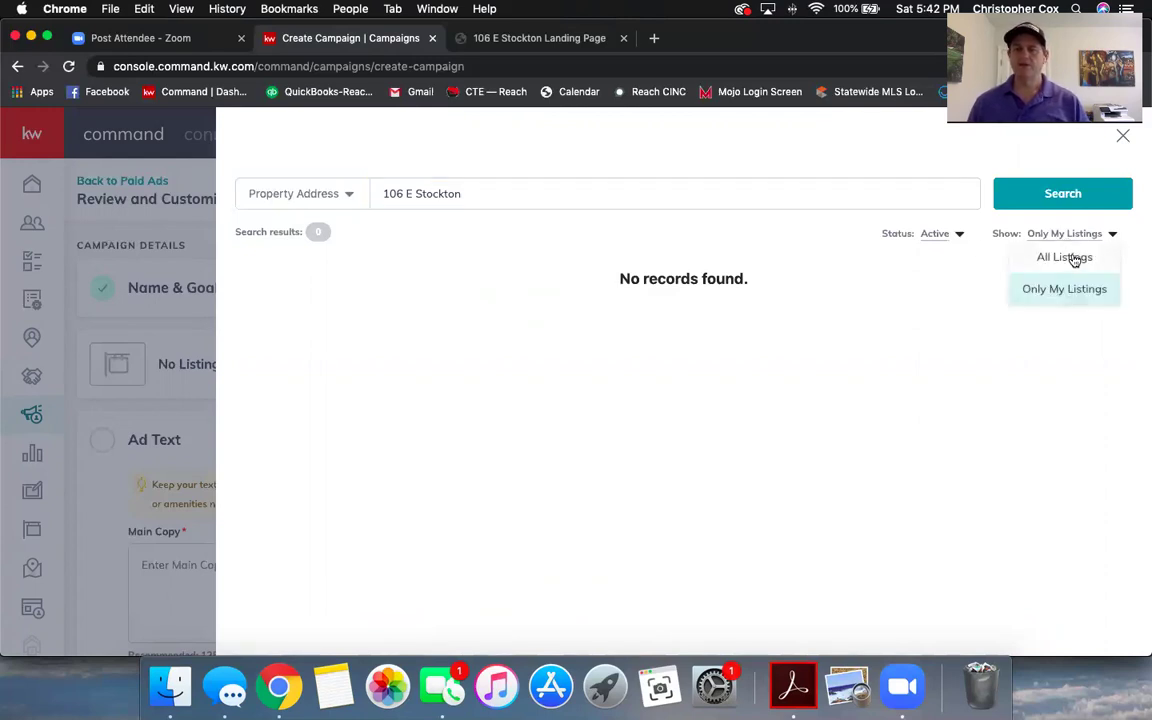
{"action": "left_click", "coordinate": [1065, 258]}
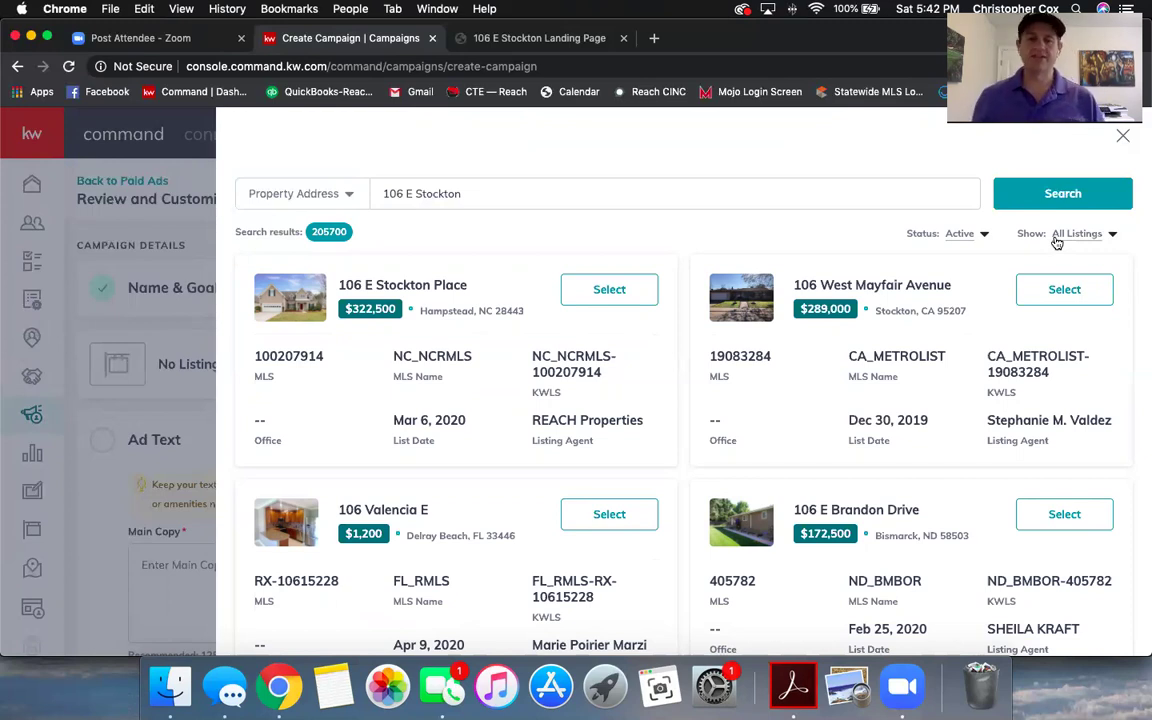
{"action": "left_click", "coordinate": [601, 290]}
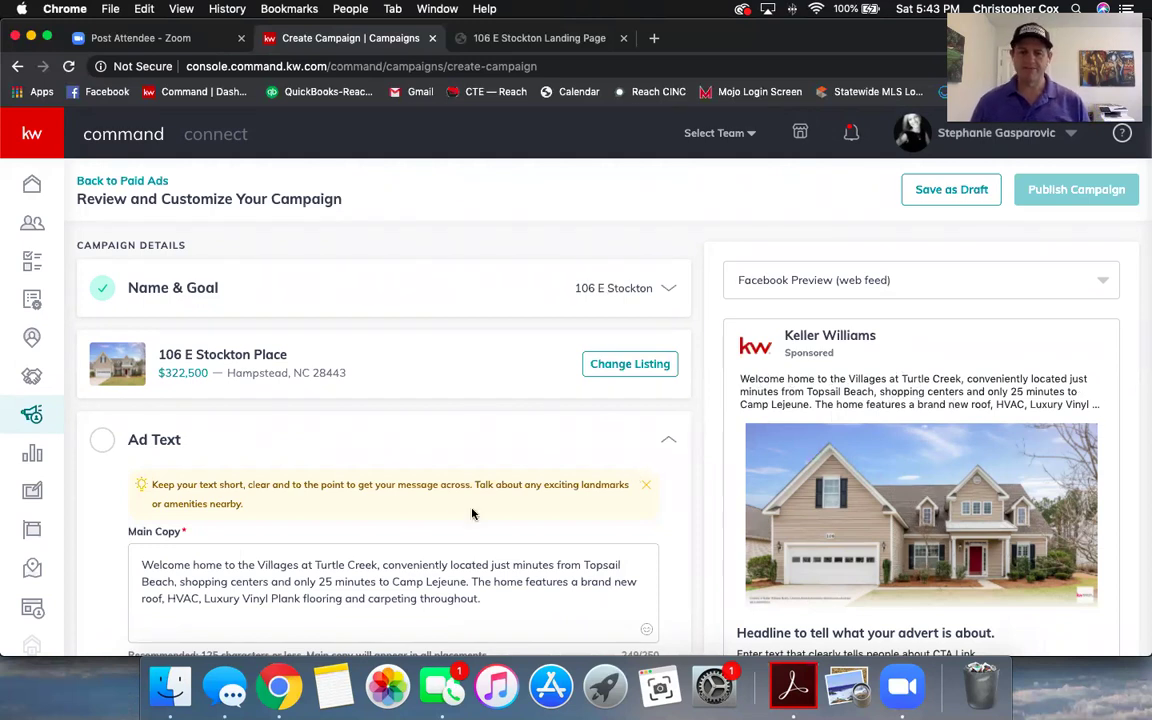
- Bring up the Main Copy with the Villages at Turtle Creek description and begin editing it
{"action": "scroll", "coordinate": [473, 514], "scroll_direction": "down", "scroll_amount": 1}
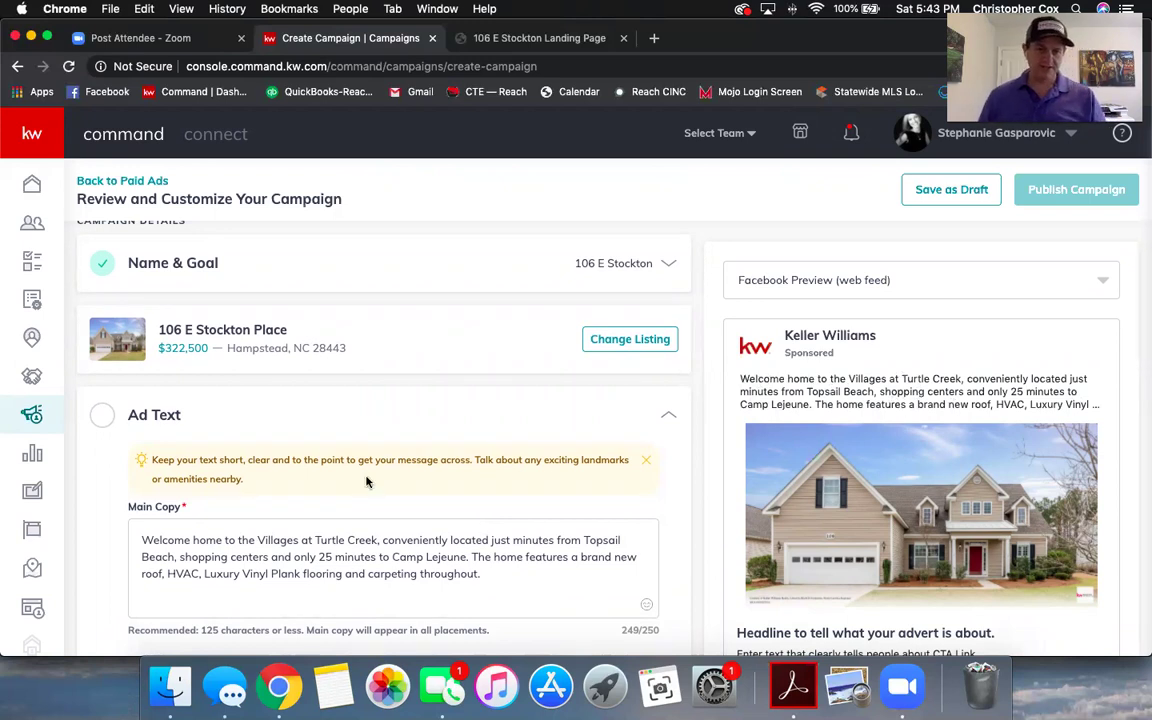
{"action": "scroll", "coordinate": [366, 481], "scroll_direction": "down", "scroll_amount": 2}
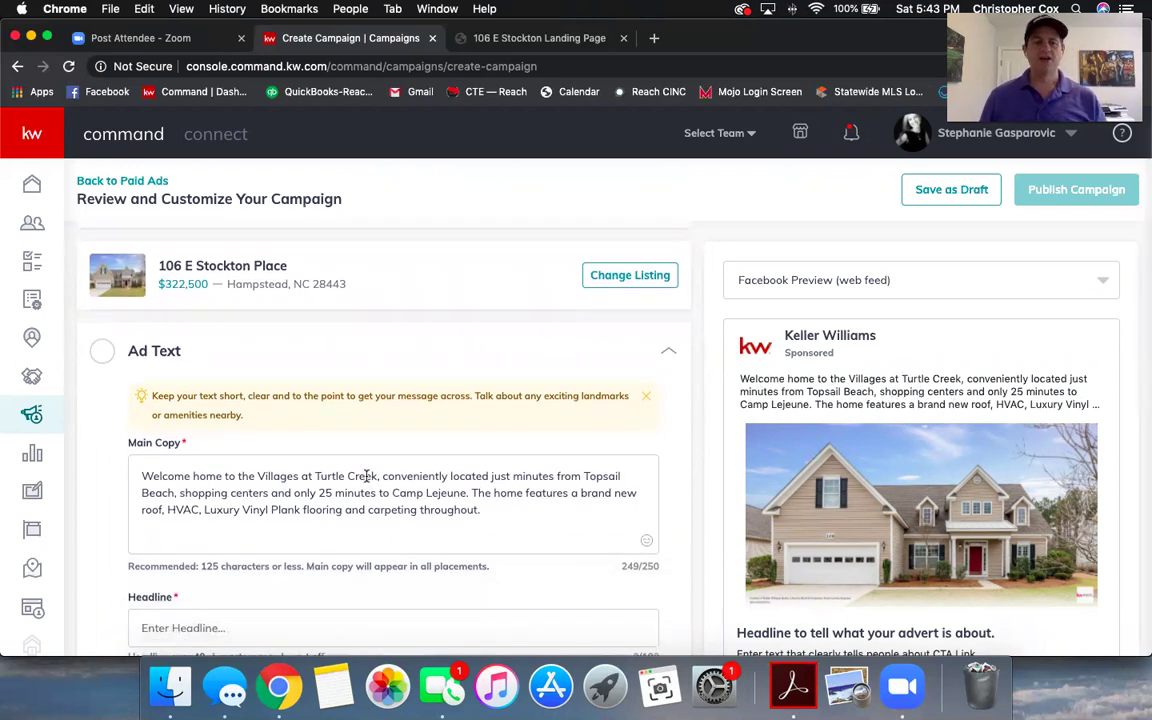
{"action": "scroll", "coordinate": [366, 476], "scroll_direction": "down", "scroll_amount": 1}
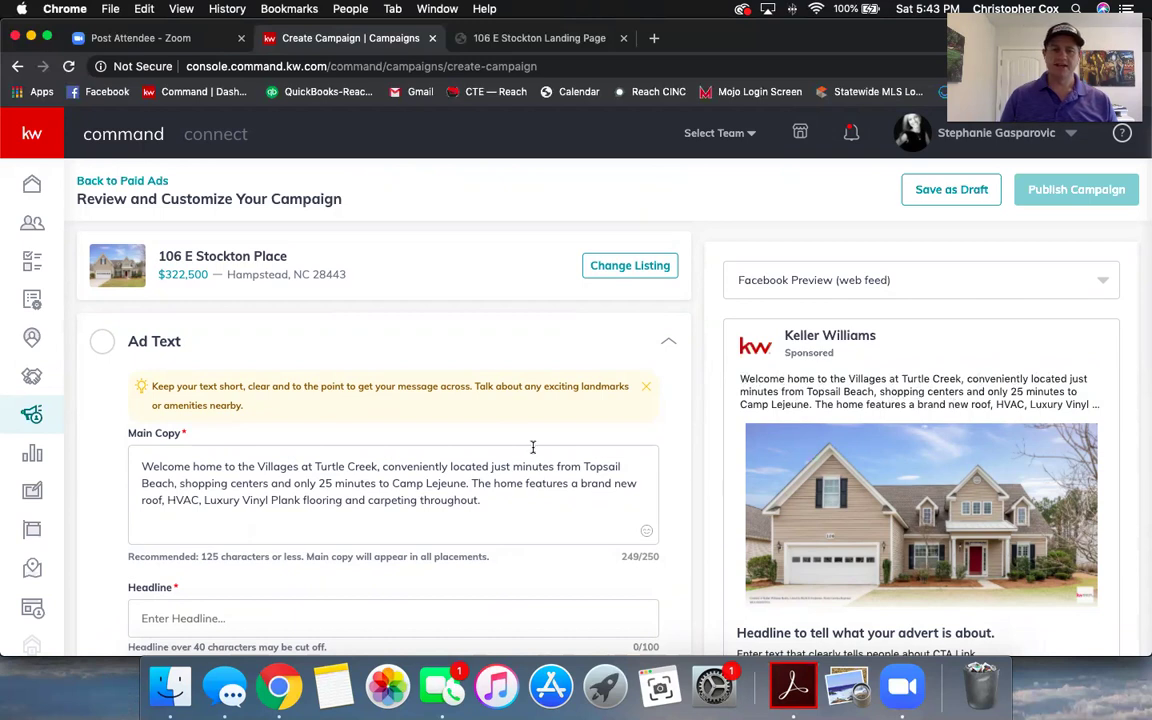
{"action": "scroll", "coordinate": [530, 447], "scroll_direction": "down", "scroll_amount": 2}
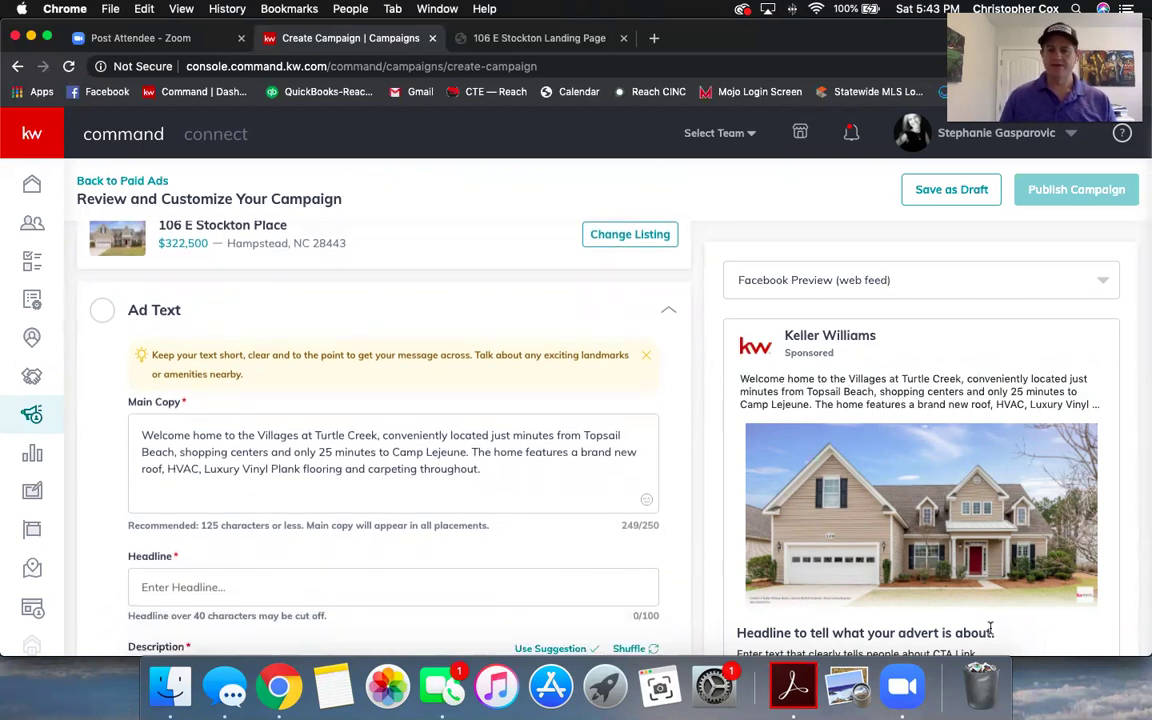
{"action": "scroll", "coordinate": [417, 553], "scroll_direction": "down", "scroll_amount": 5}
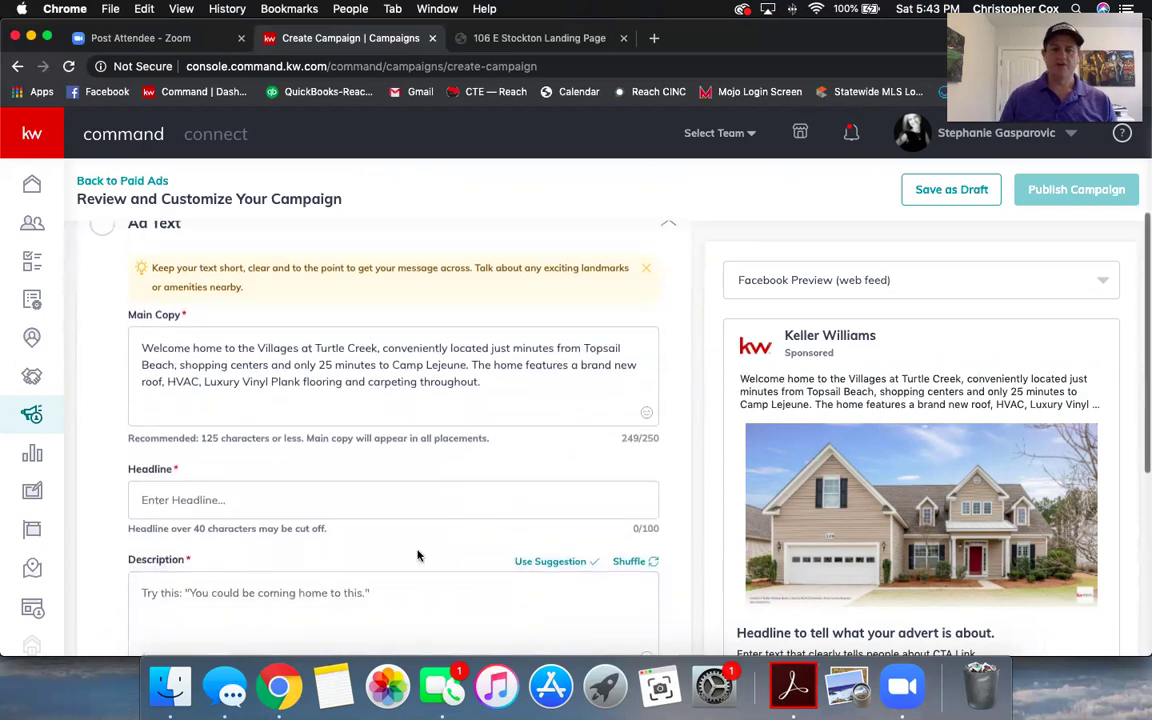
{"action": "scroll", "coordinate": [445, 575], "scroll_direction": "down", "scroll_amount": 1}
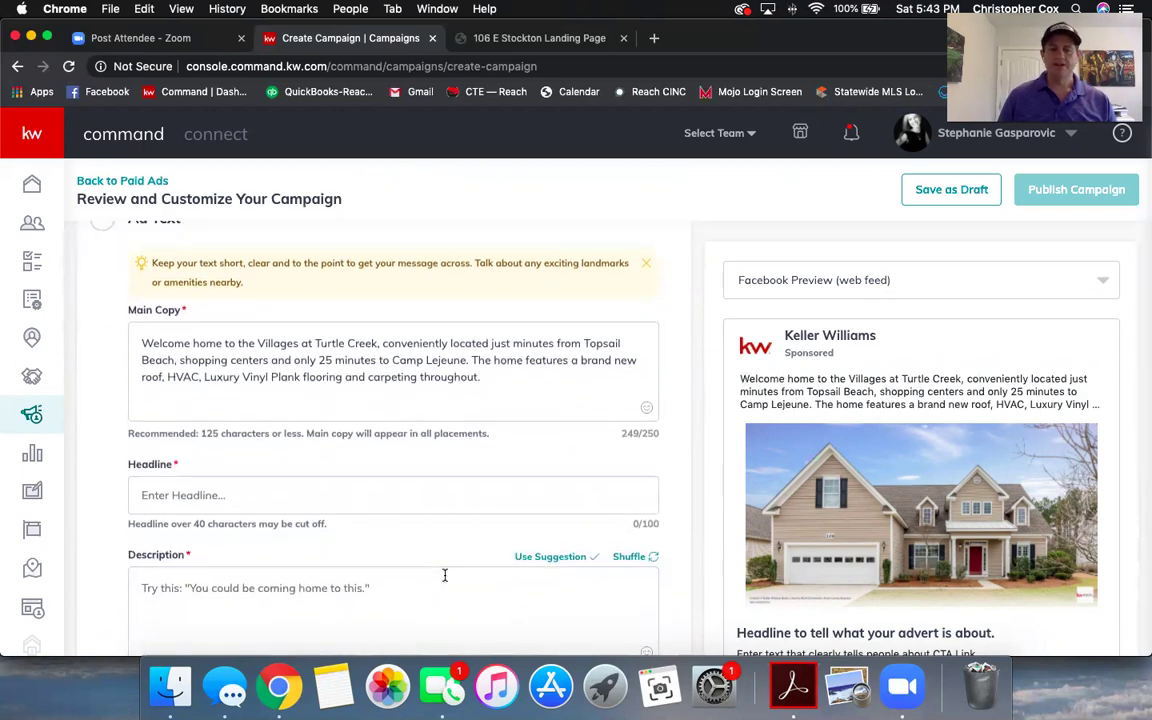
{"action": "scroll", "coordinate": [600, 550], "scroll_direction": "down", "scroll_amount": 1}
{"action": "scroll", "coordinate": [589, 548], "scroll_direction": "down", "scroll_amount": 2}
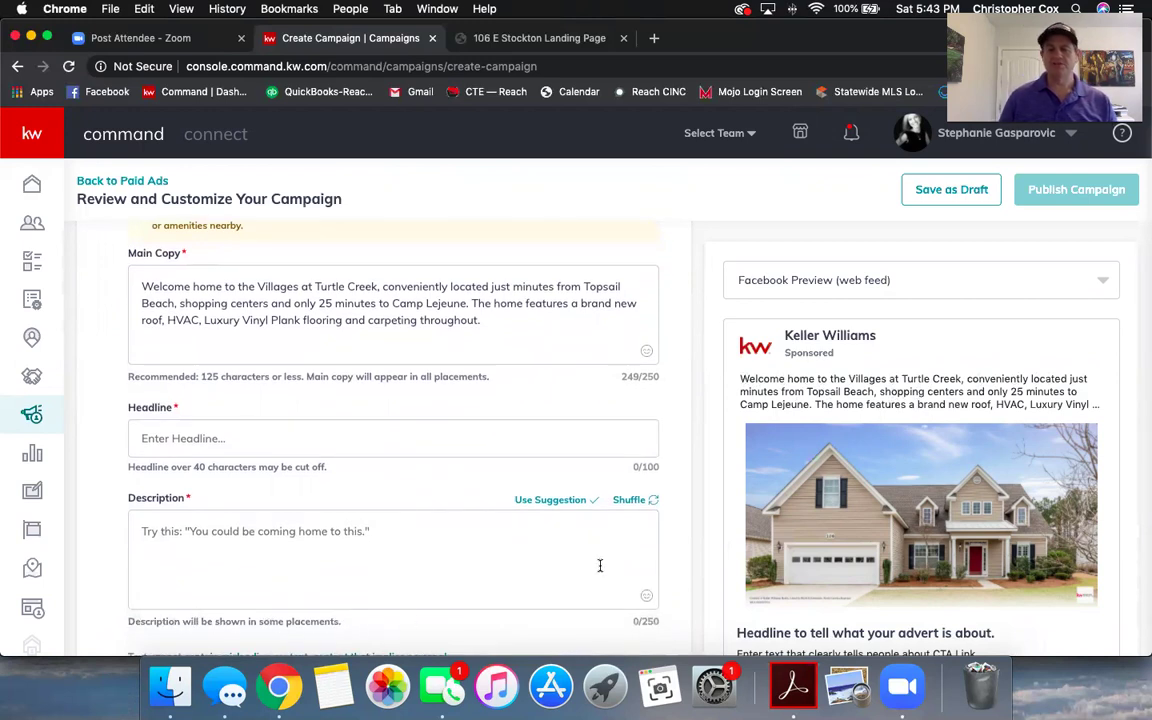
{"action": "scroll", "coordinate": [683, 525], "scroll_direction": "up", "scroll_amount": 1}
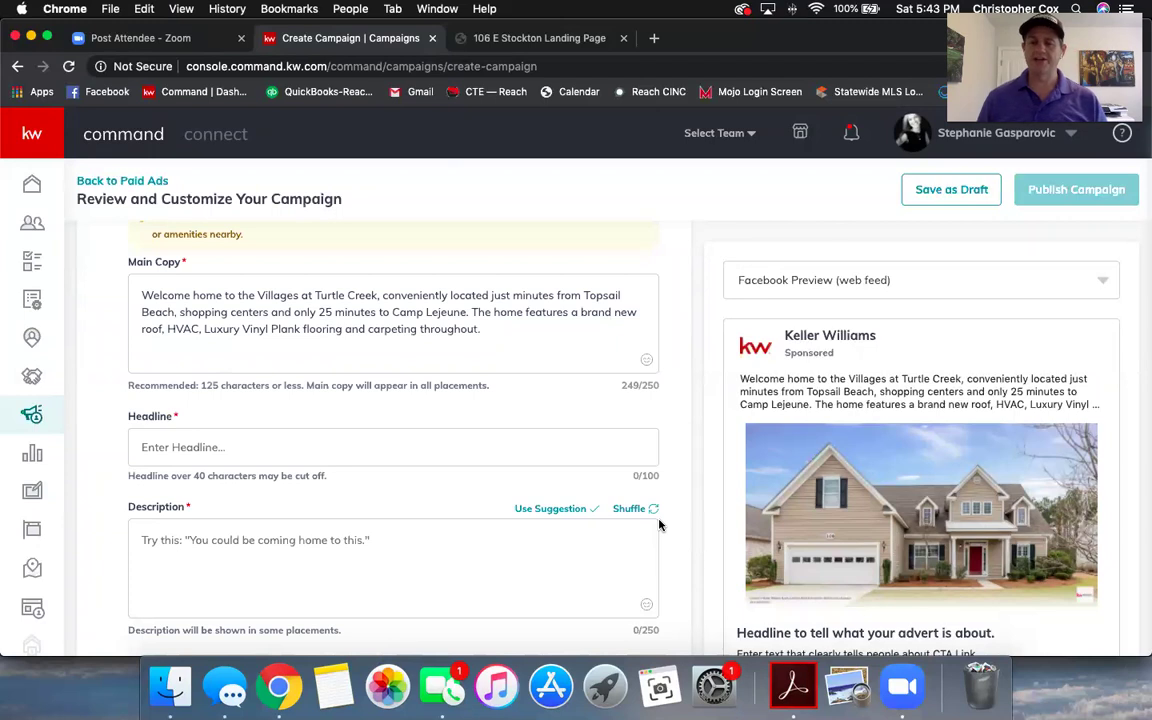
{"action": "scroll", "coordinate": [528, 518], "scroll_direction": "down", "scroll_amount": 1}
{"action": "scroll", "coordinate": [528, 518], "scroll_direction": "down", "scroll_amount": 3}
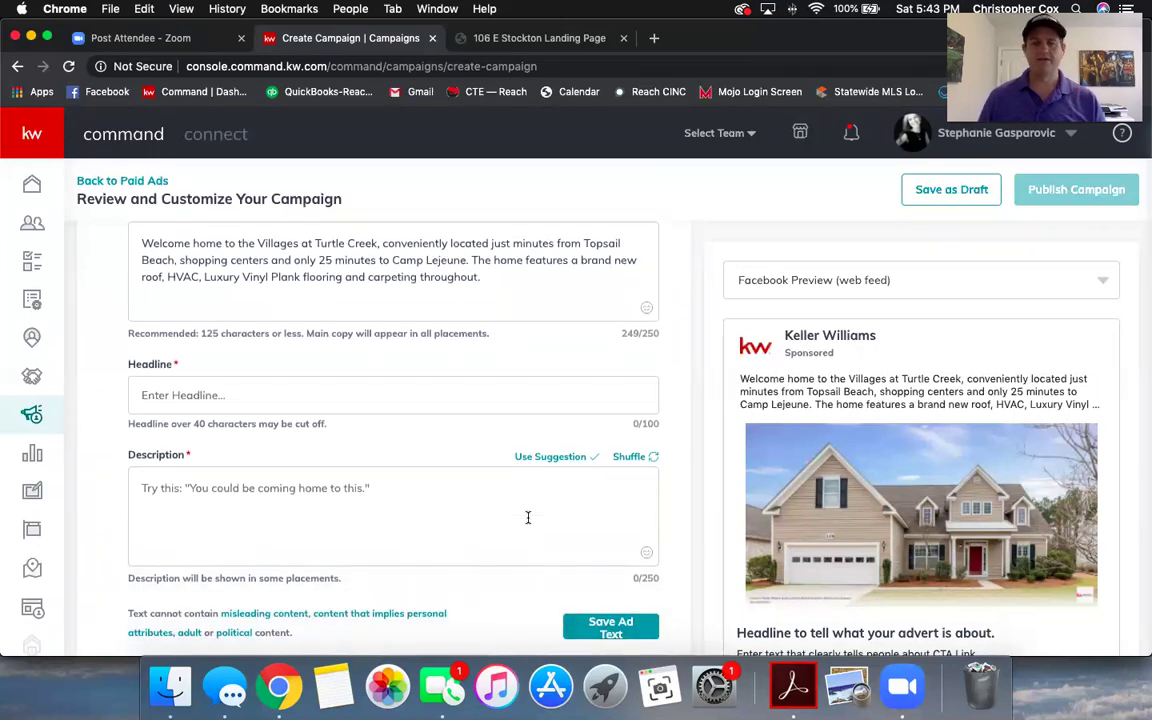
{"action": "scroll", "coordinate": [528, 518], "scroll_direction": "up", "scroll_amount": 6}
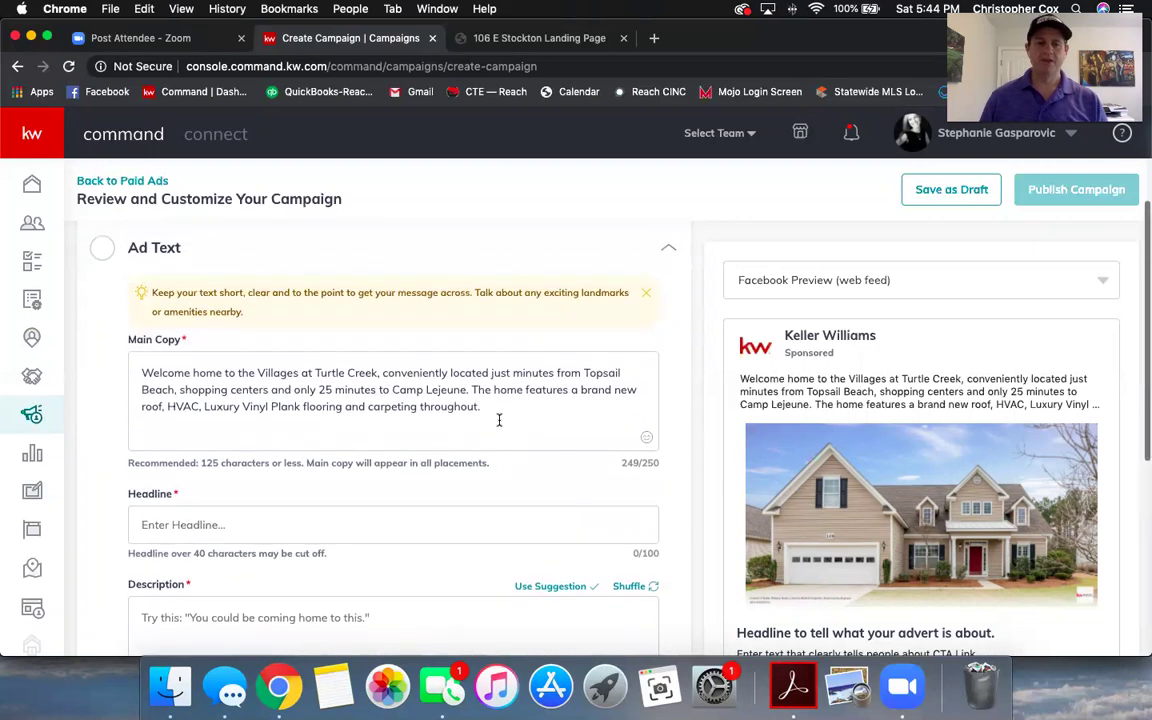
{"action": "left_click_drag", "start_coordinate": [499, 420], "coordinate": [154, 373]}
{"action": "left_click", "coordinate": [275, 398]}
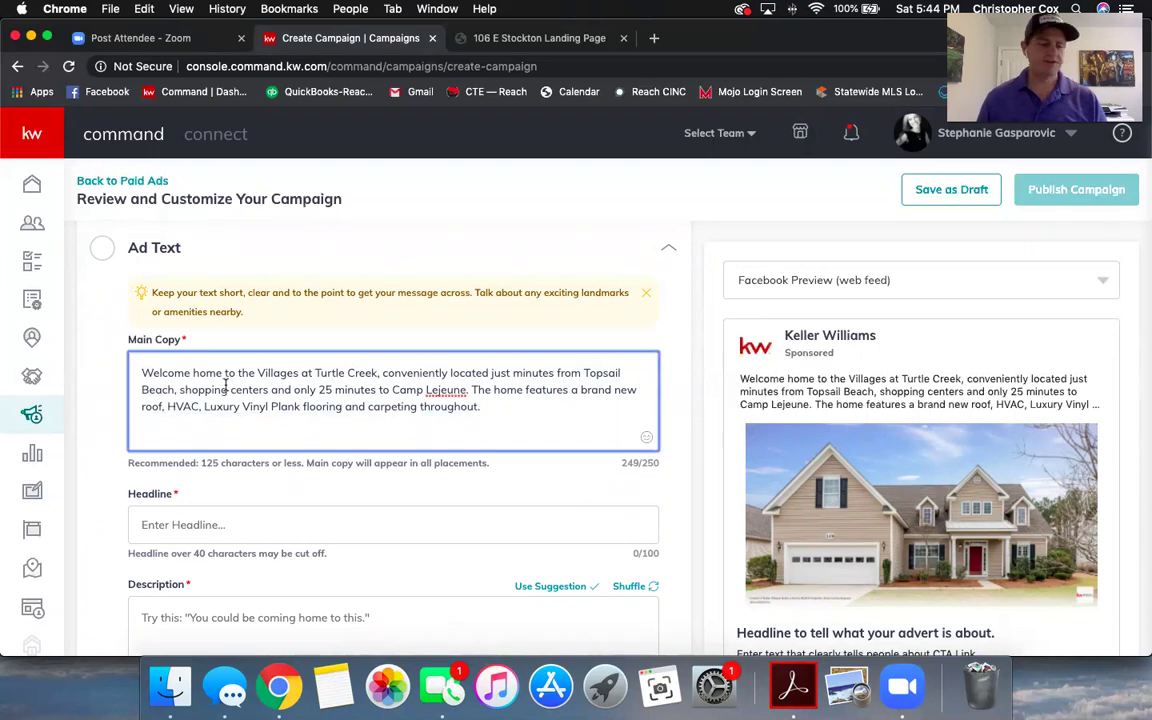
- Replace the Main Copy opening with 'Currently offered at $322,500 this home is'
{"action": "left_click_drag", "start_coordinate": [141, 372], "coordinate": [373, 373]}
{"action": "key", "text": "BackSpace"}
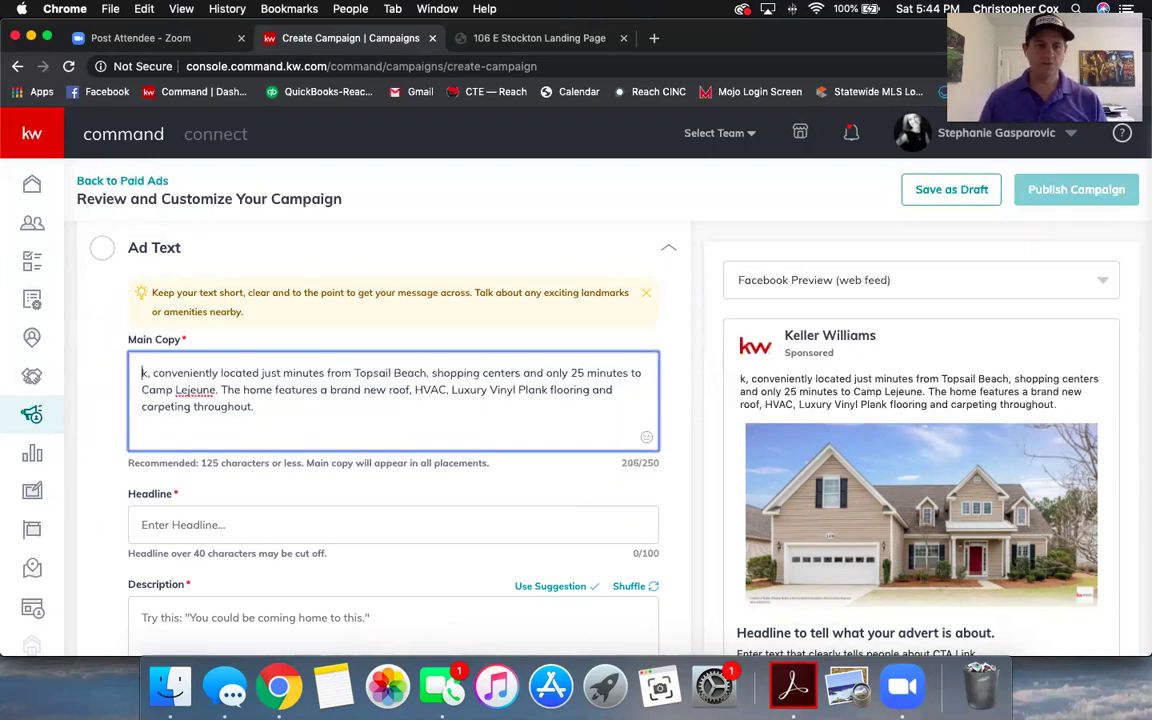
{"action": "type", "text": "Currentl"}
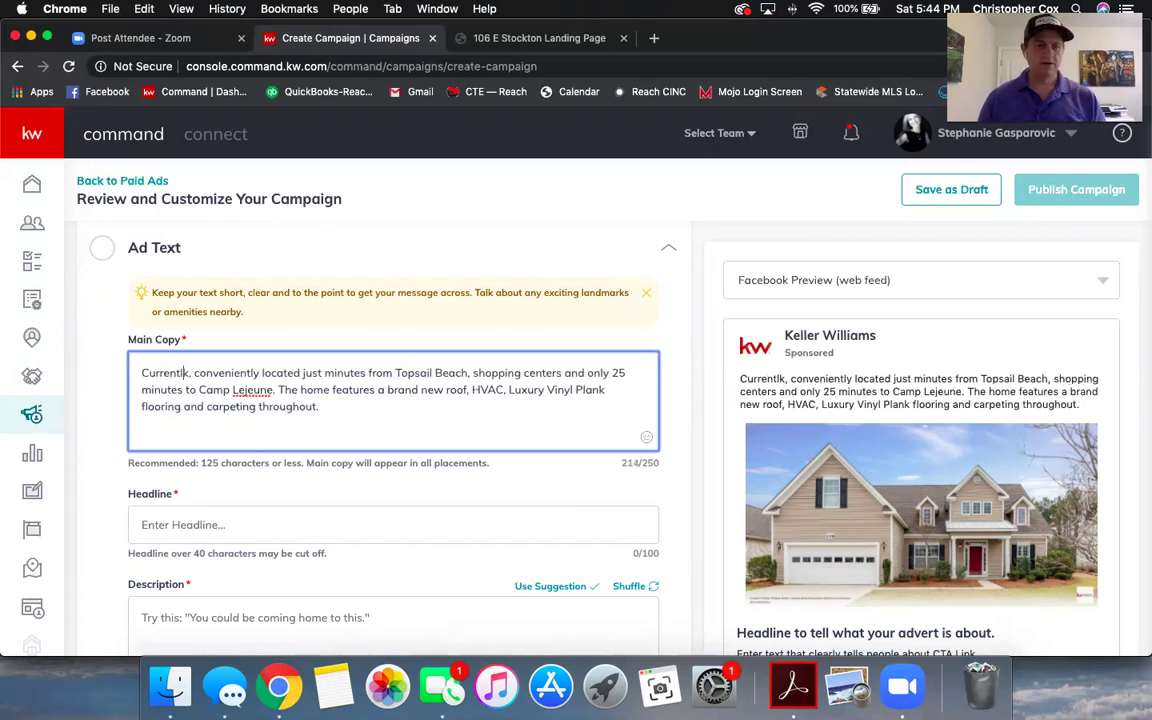
{"action": "key", "text": "BackSpace"}
{"action": "type", "text": "y offe"}
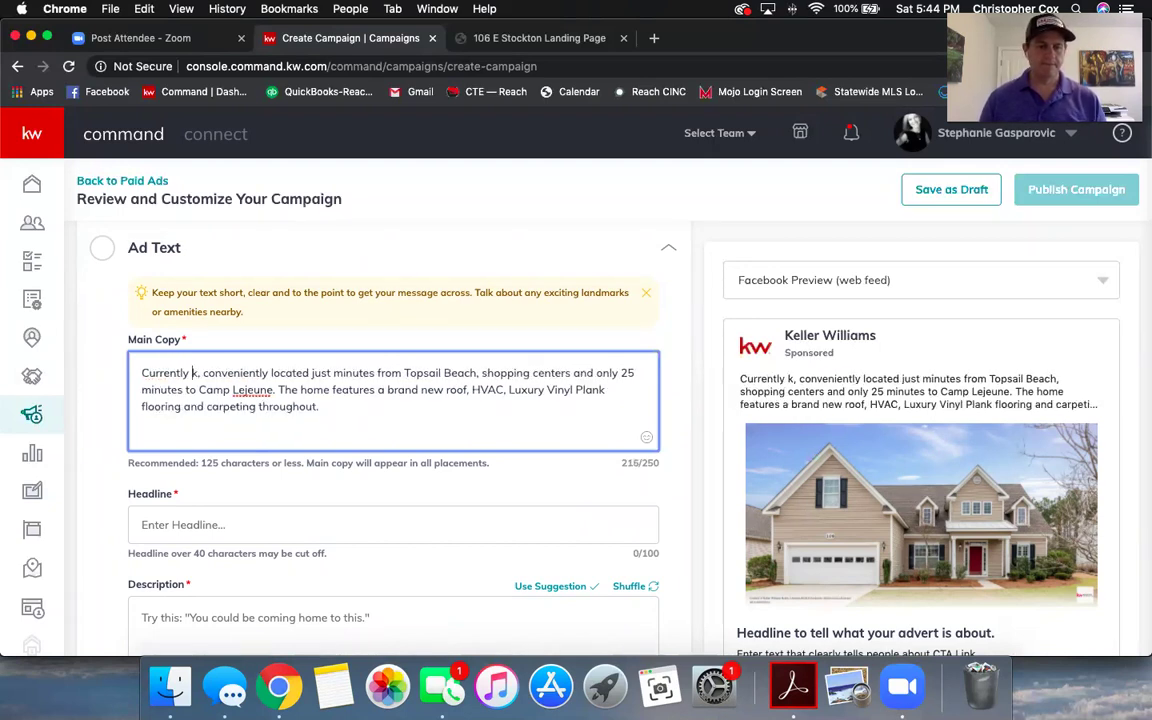
{"action": "type", "text": "red a"}
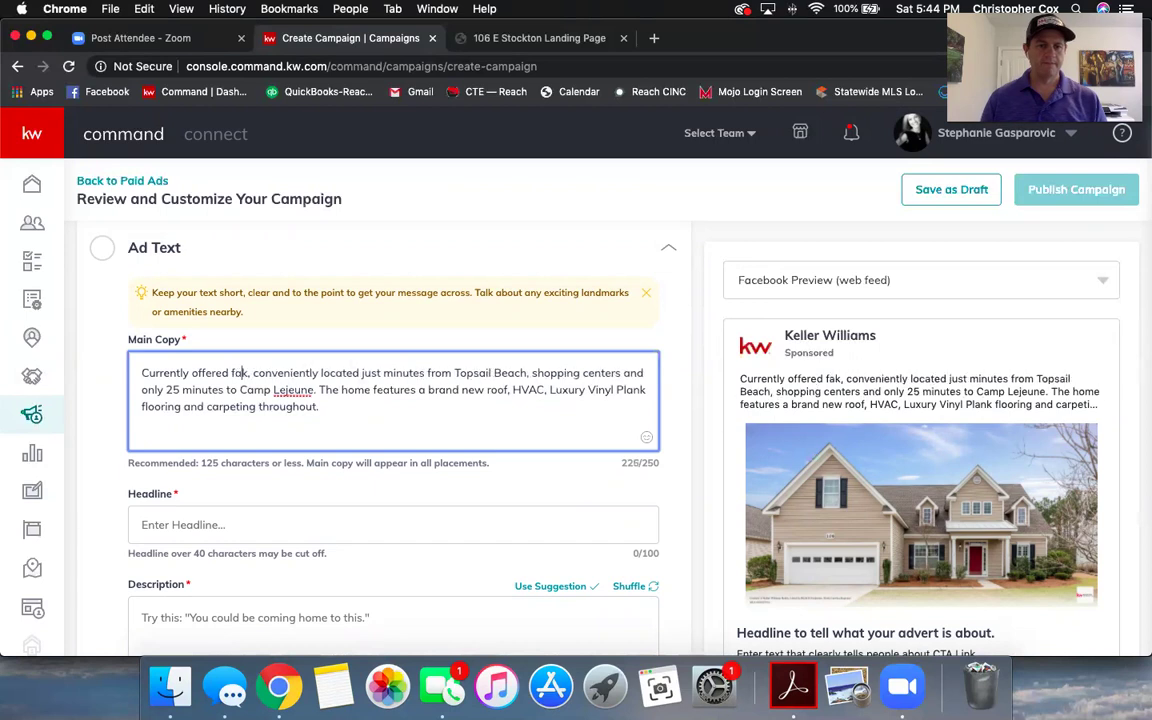
{"action": "type", "text": "t $322,5"}
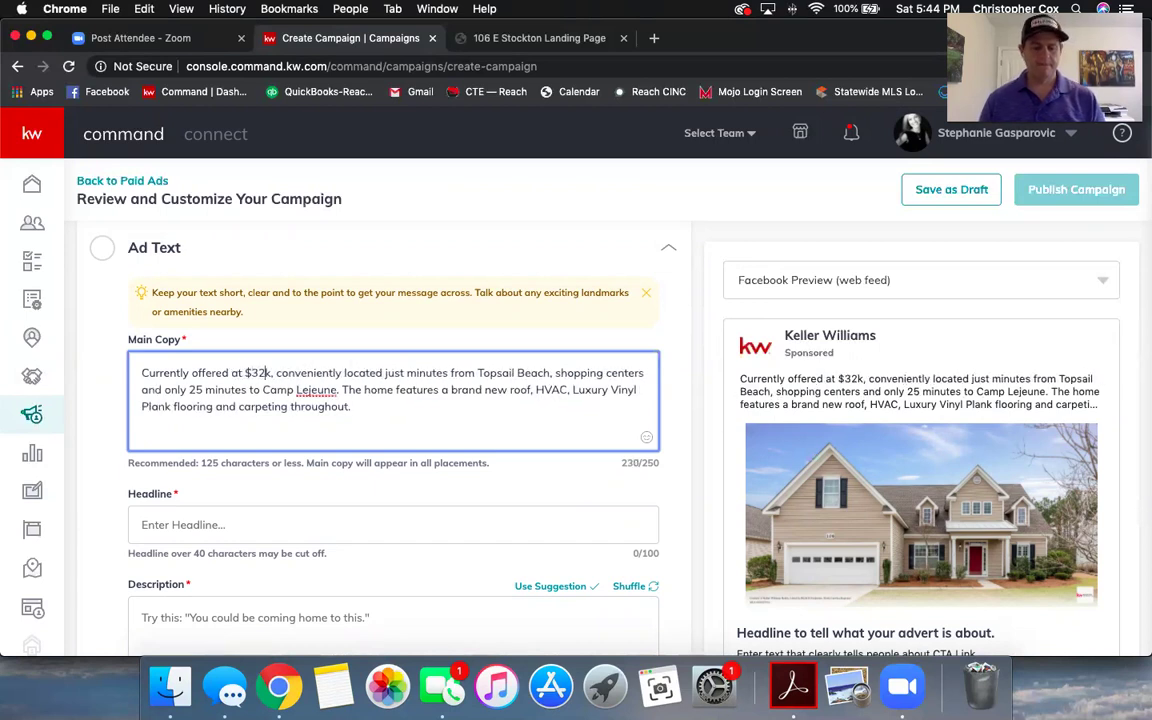
{"action": "type", "text": "00"}
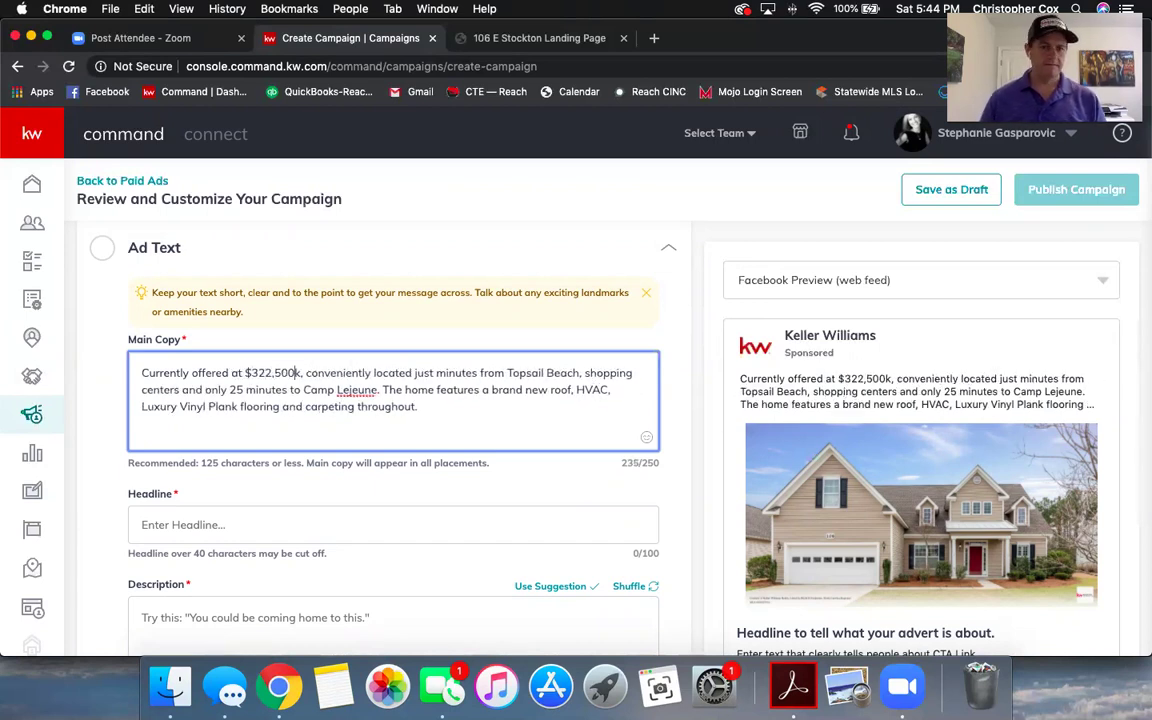
{"action": "key", "text": "BackSpace"}
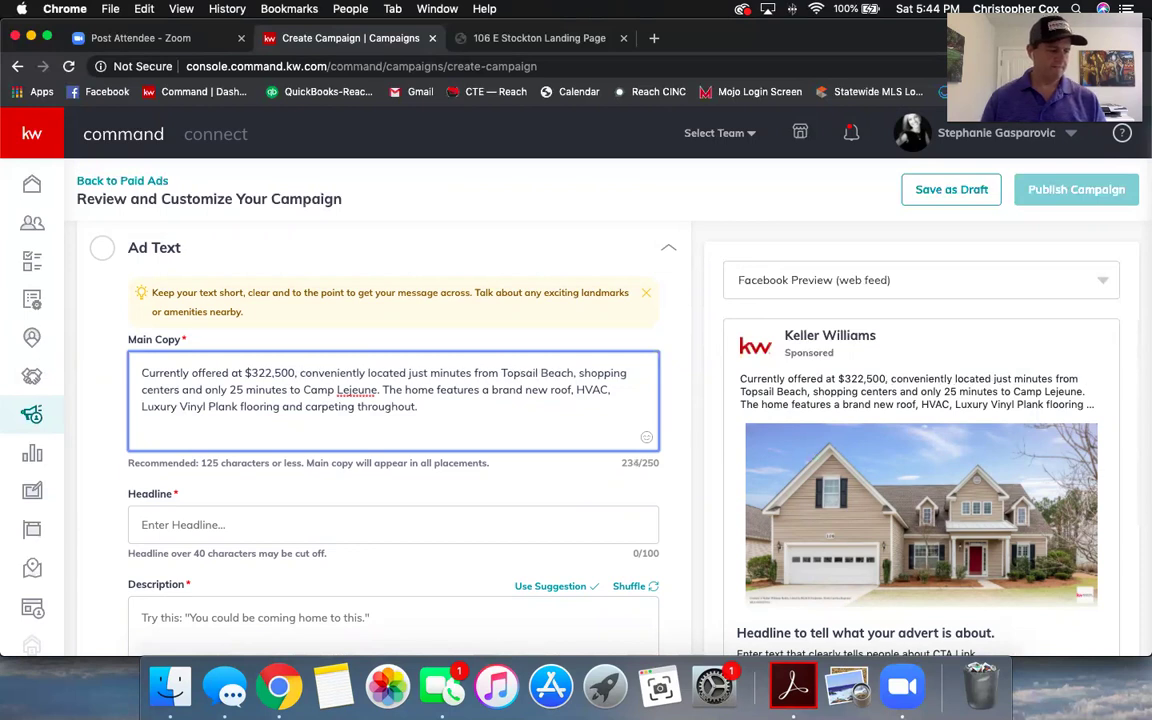
{"action": "type", "text": "t"}
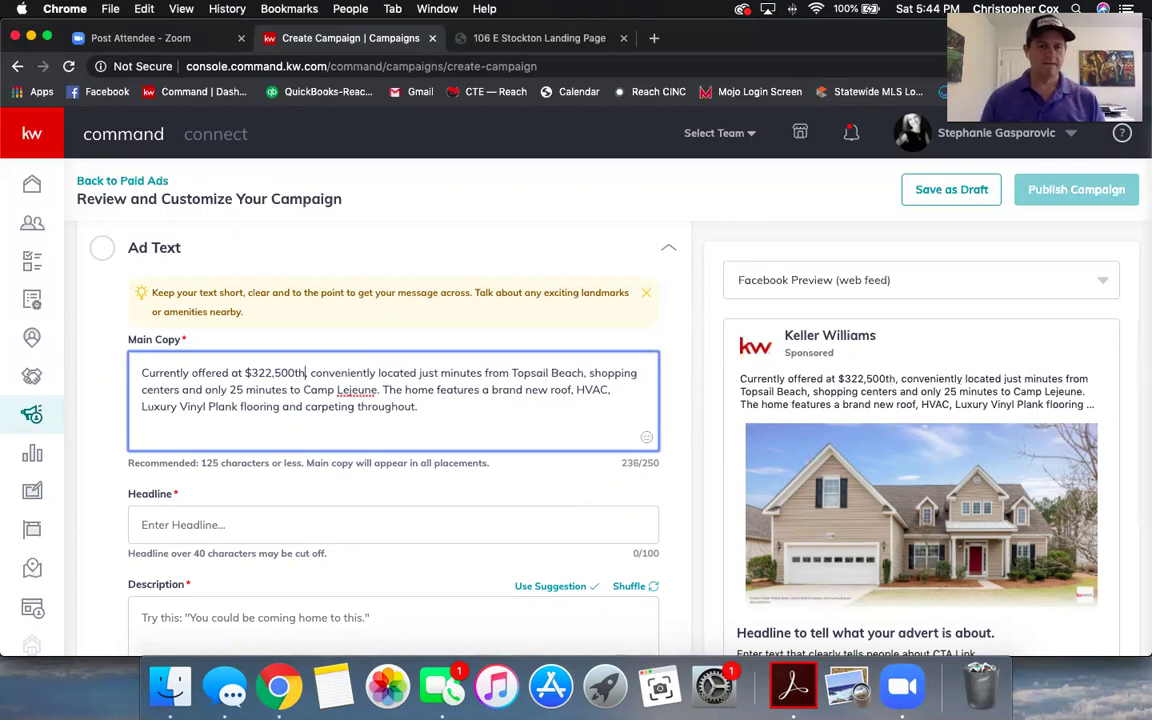
{"action": "key", "text": "BackSpace"}
{"action": "type", "text": "this home is"}
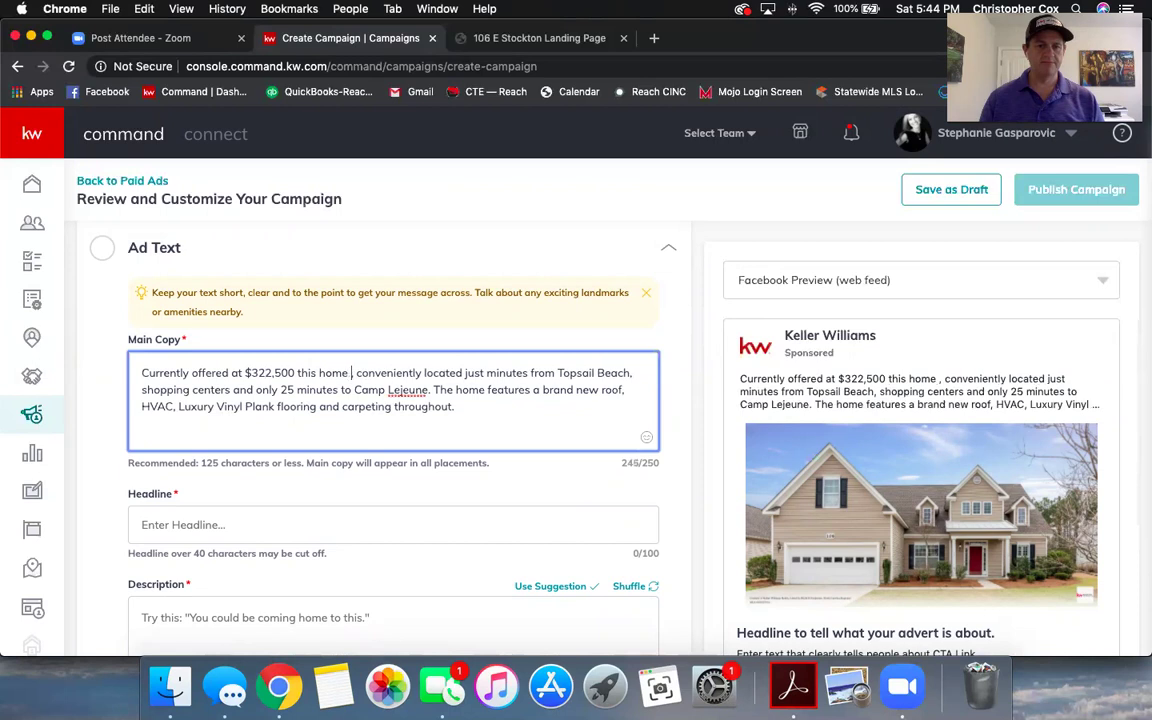
{"action": "key", "text": "BackSpace"}
{"action": "key", "text": "BackSpace"}
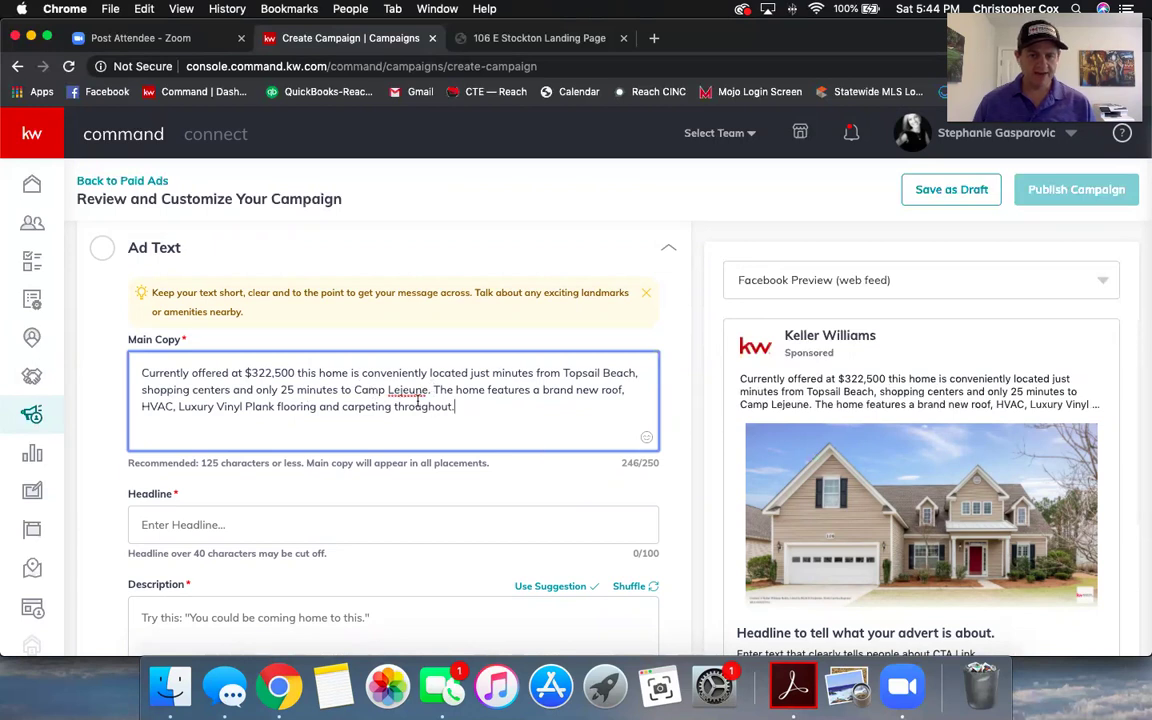
- Delete the closing roof and flooring sentence, leaving 150 of 250 characters
{"action": "left_click_drag", "start_coordinate": [507, 413], "coordinate": [433, 390]}
{"action": "key", "text": "BackSpace"}
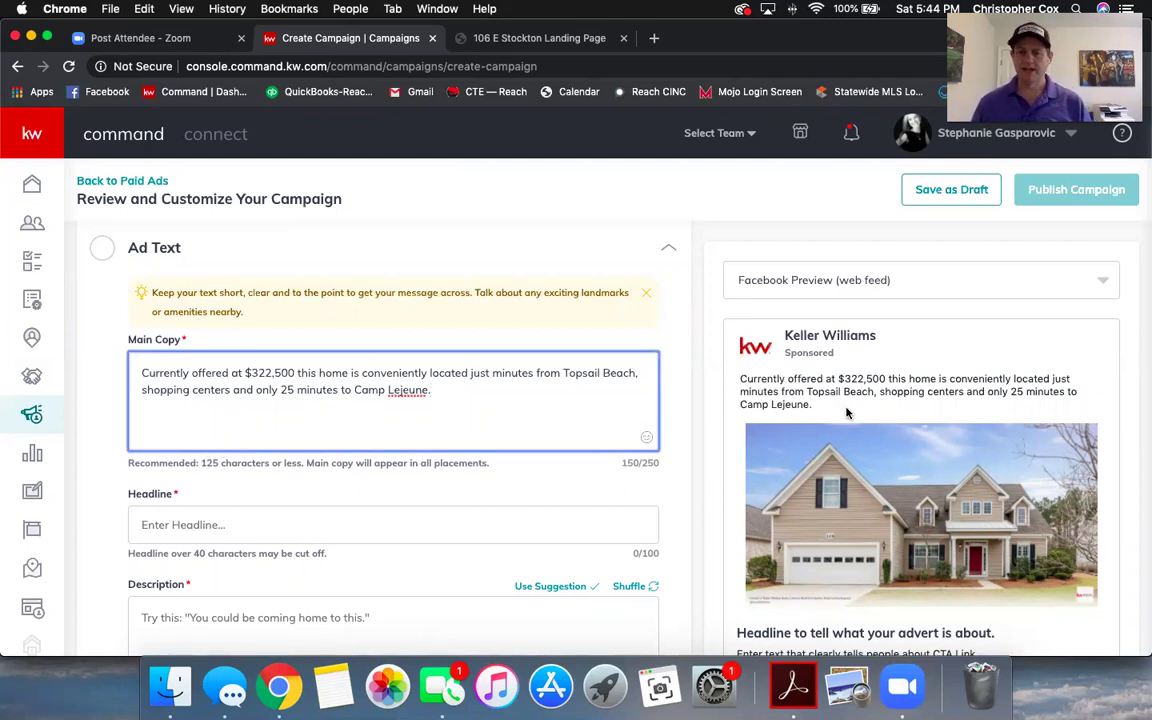
{"action": "scroll", "coordinate": [465, 432], "scroll_direction": "down", "scroll_amount": 2}
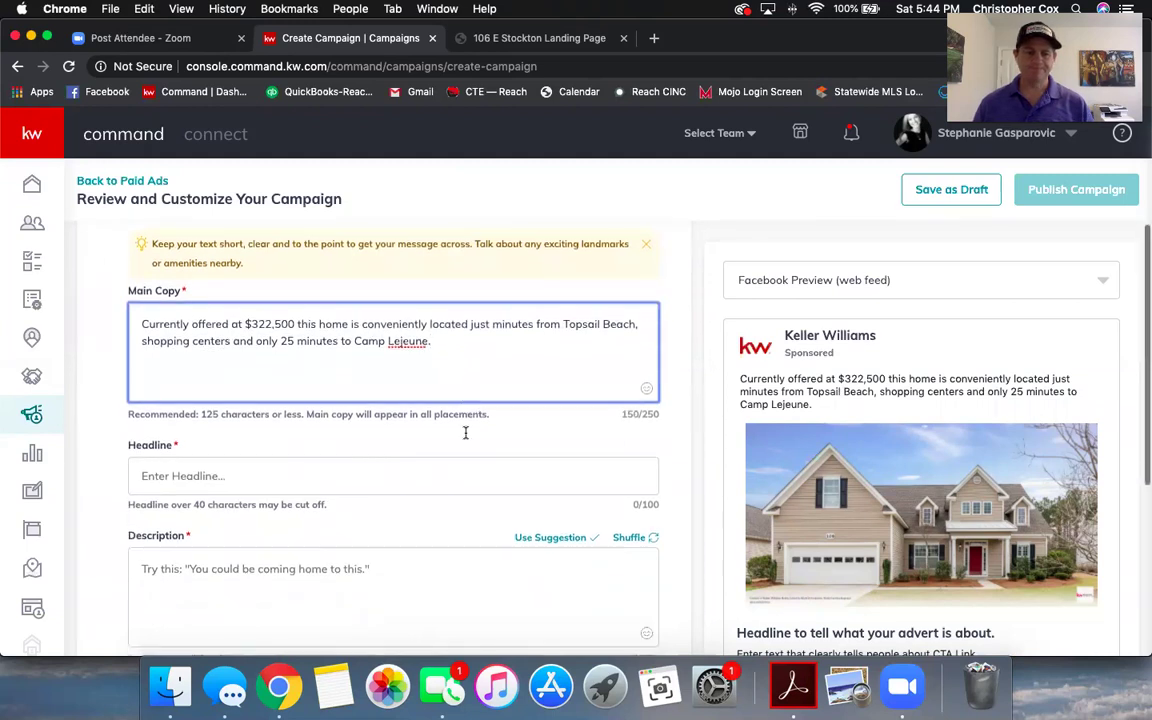
- Set the ad headline to 'Take a Virtual Tour Today- $322,500'
{"action": "left_click", "coordinate": [238, 440]}
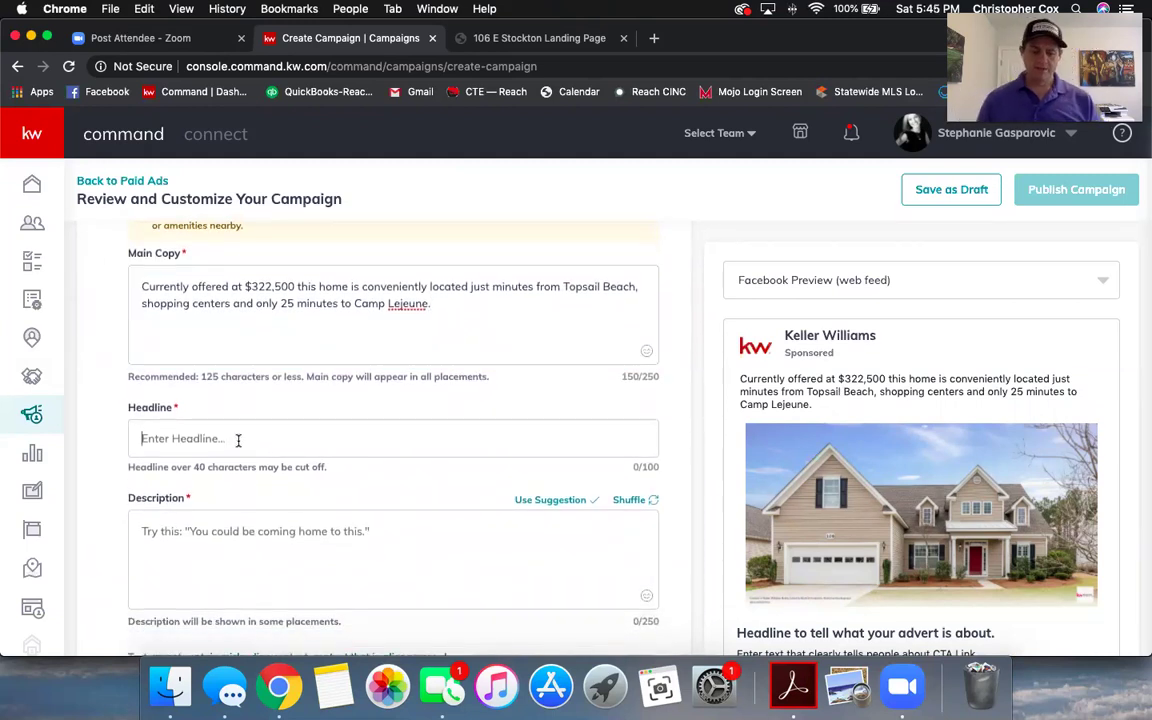
{"action": "type", "text": "Take "}
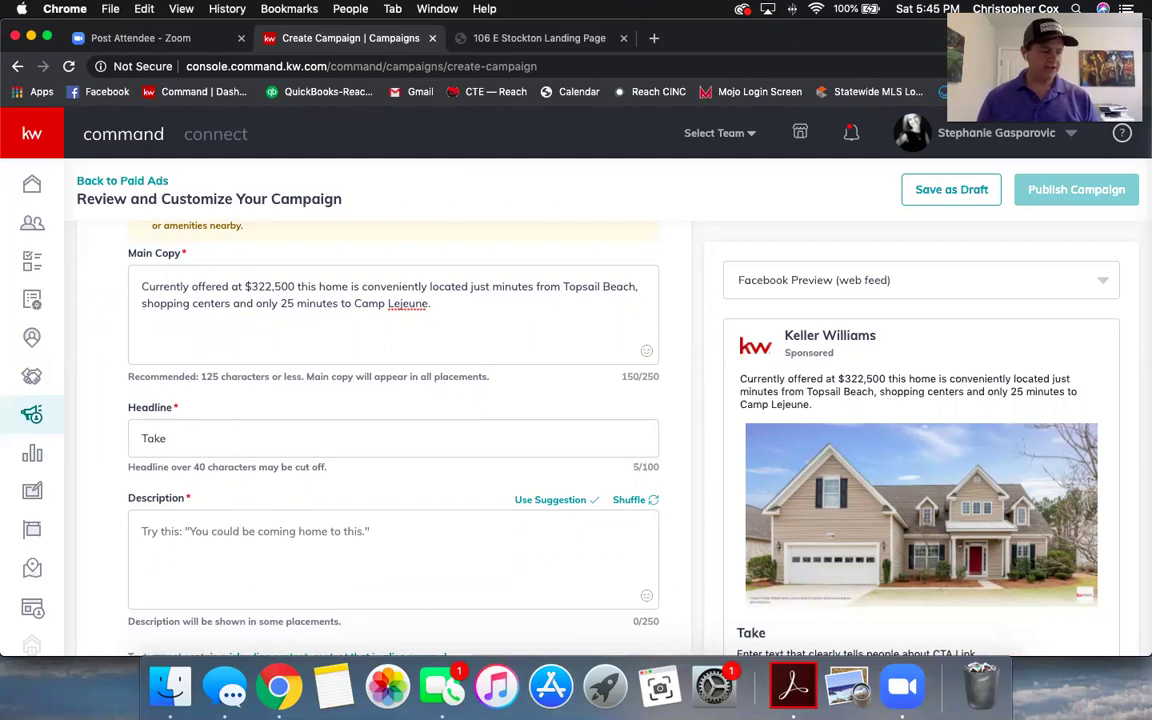
{"action": "type", "text": "a Vi"}
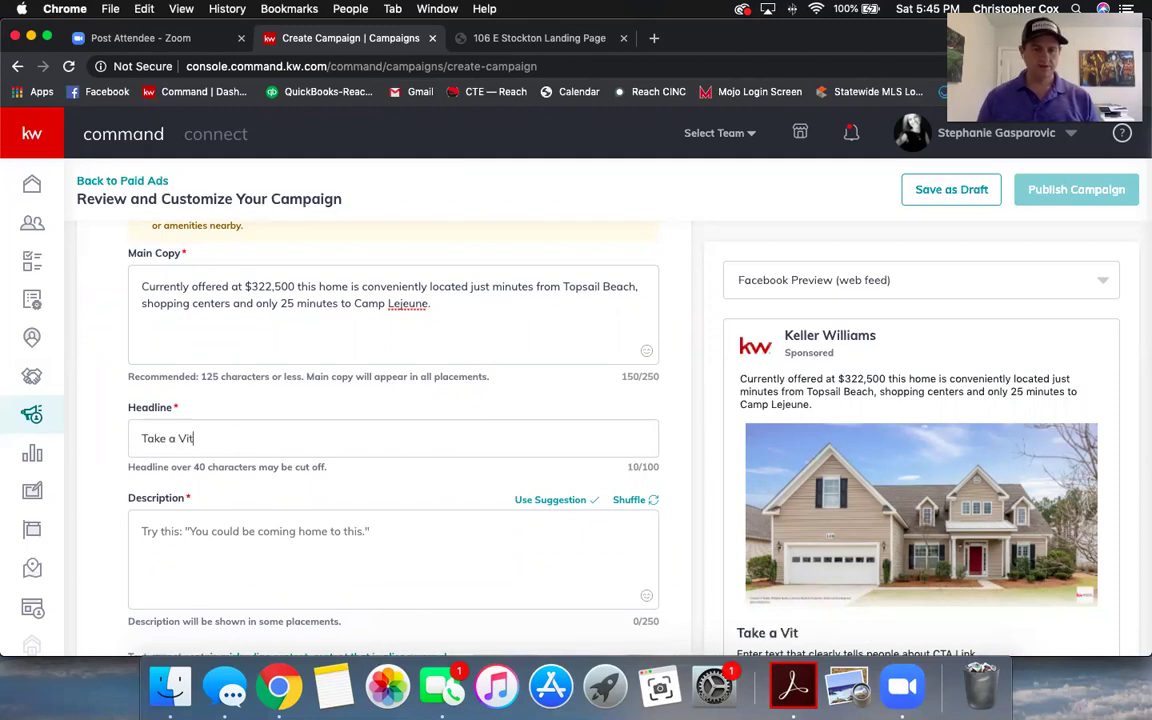
{"action": "type", "text": "rtual Tou"}
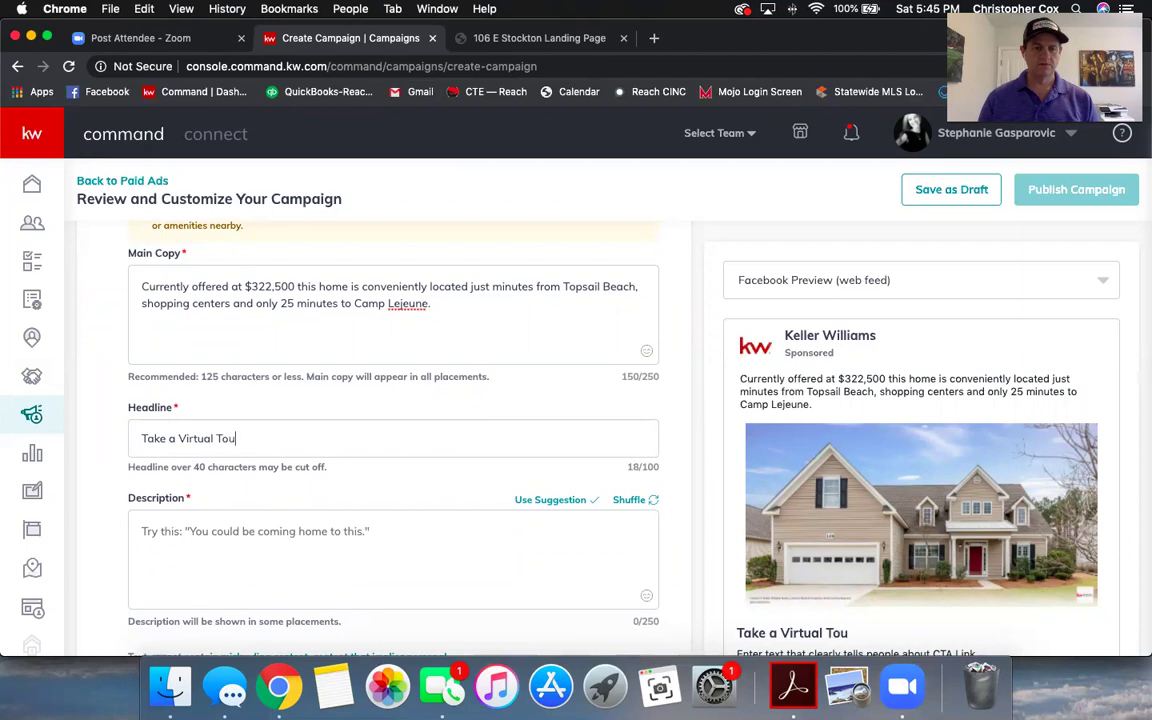
{"action": "type", "text": "r Today"}
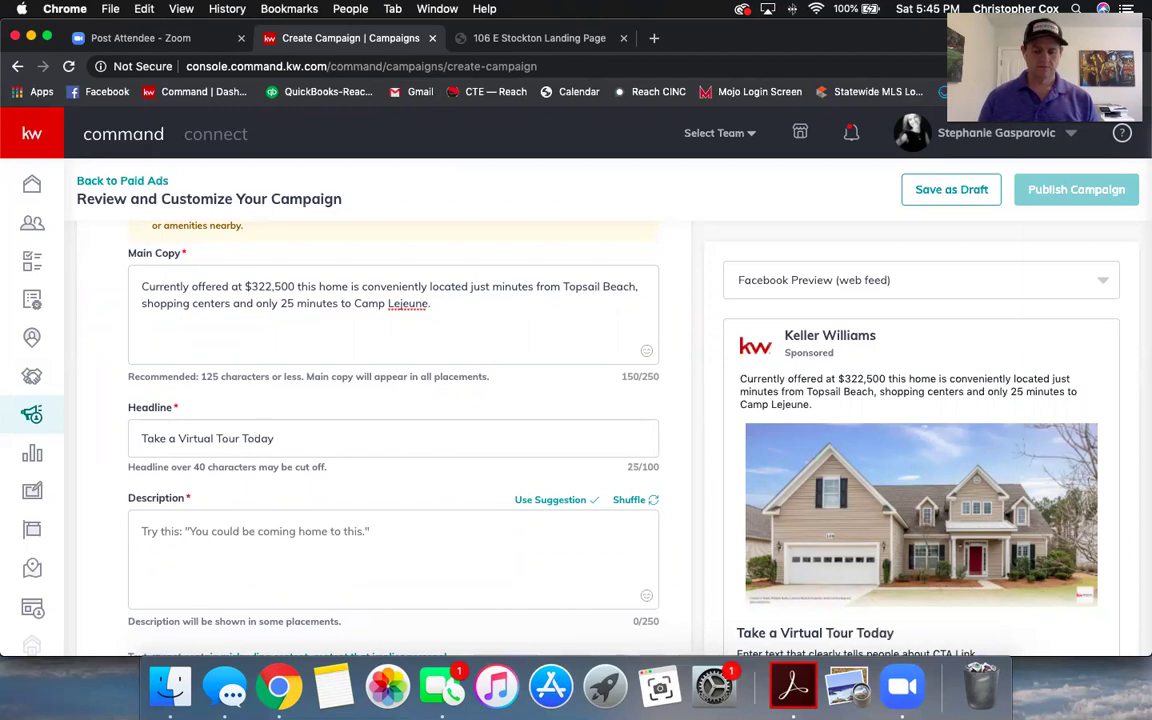
{"action": "type", "text": "- $322,500"}
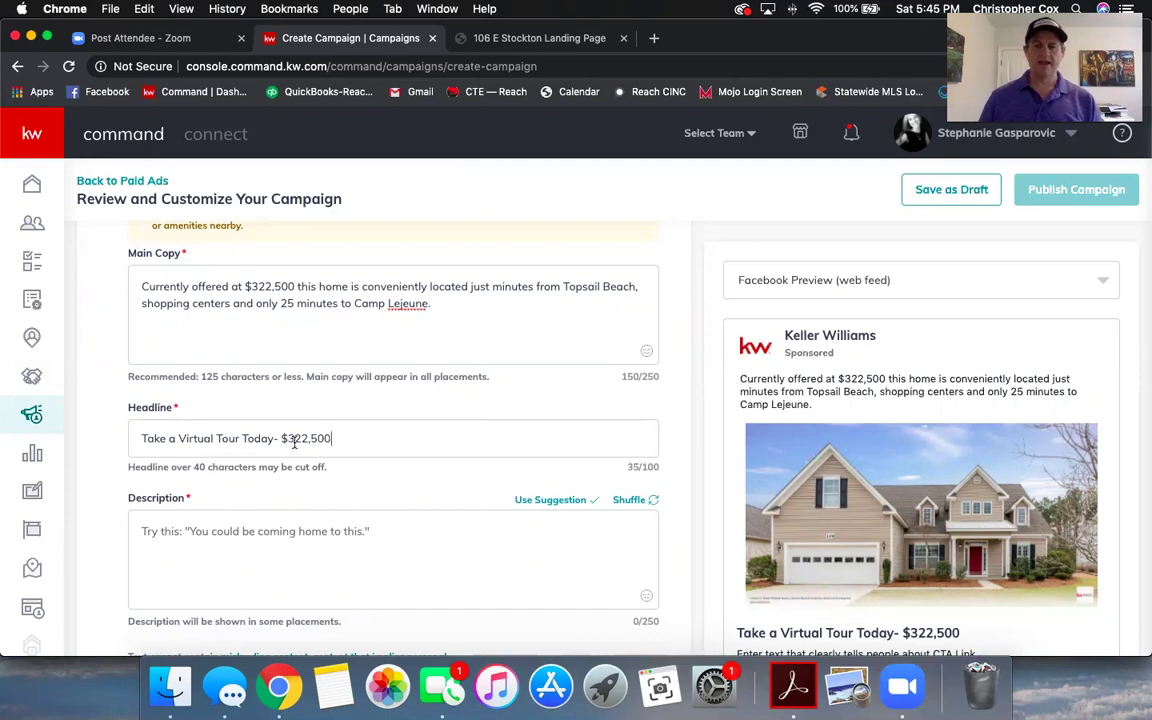
{"action": "scroll", "coordinate": [300, 410], "scroll_direction": "down", "scroll_amount": 2}
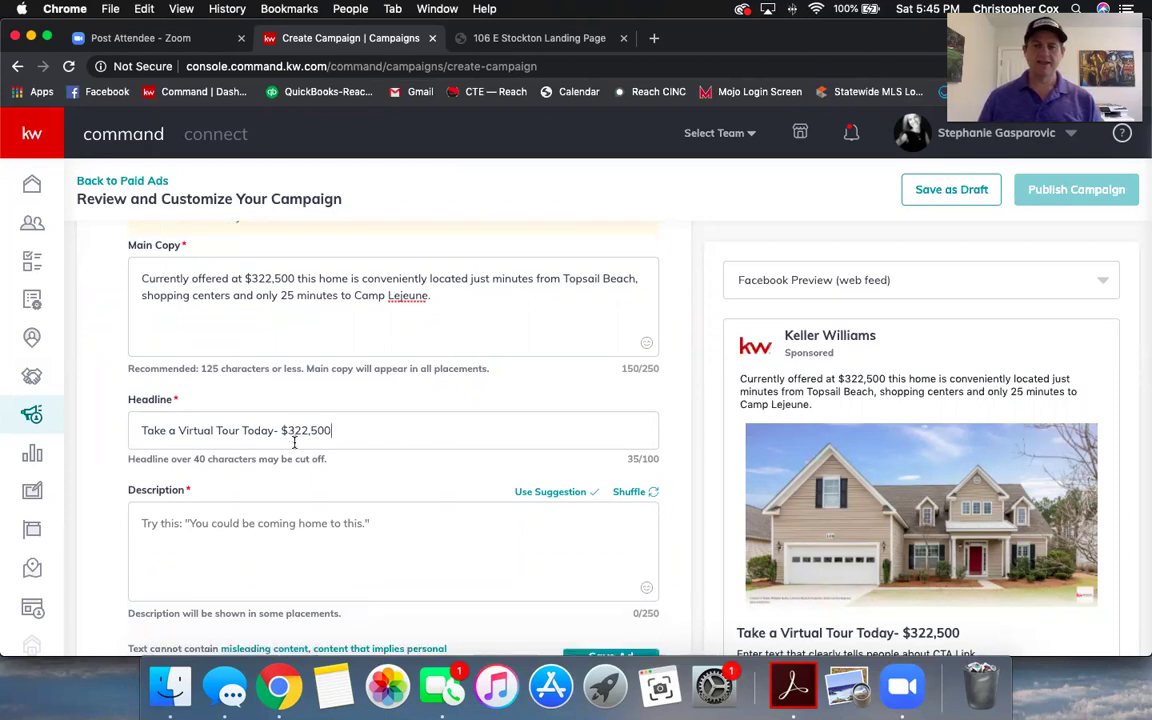
{"action": "scroll", "coordinate": [368, 469], "scroll_direction": "down", "scroll_amount": 1}
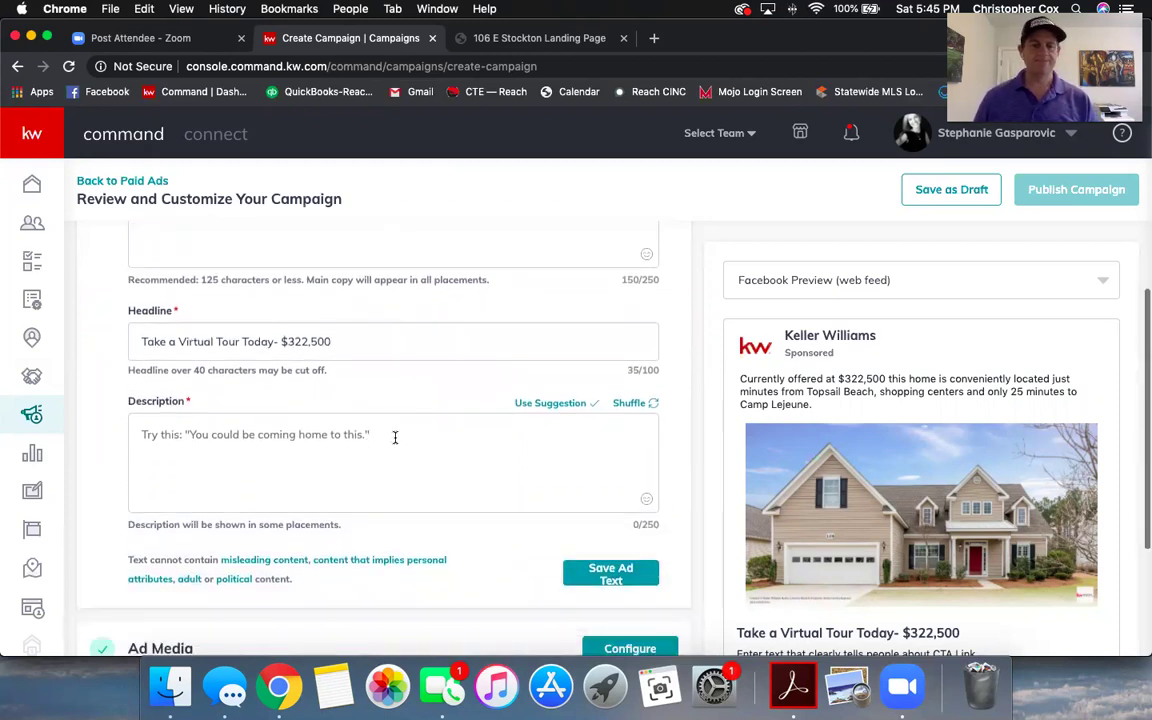
- Enter a description inviting a virtual walk-through from the convenience of your own home
{"action": "left_click", "coordinate": [389, 434]}
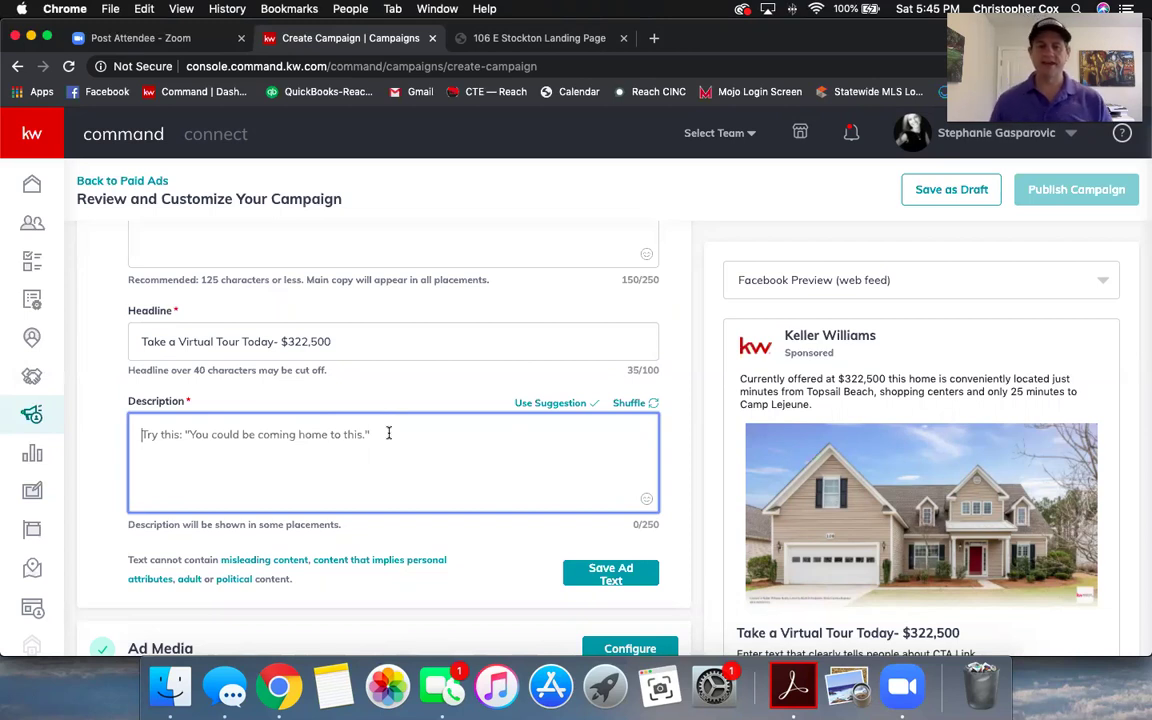
{"action": "scroll", "coordinate": [389, 433], "scroll_direction": "down", "scroll_amount": 1}
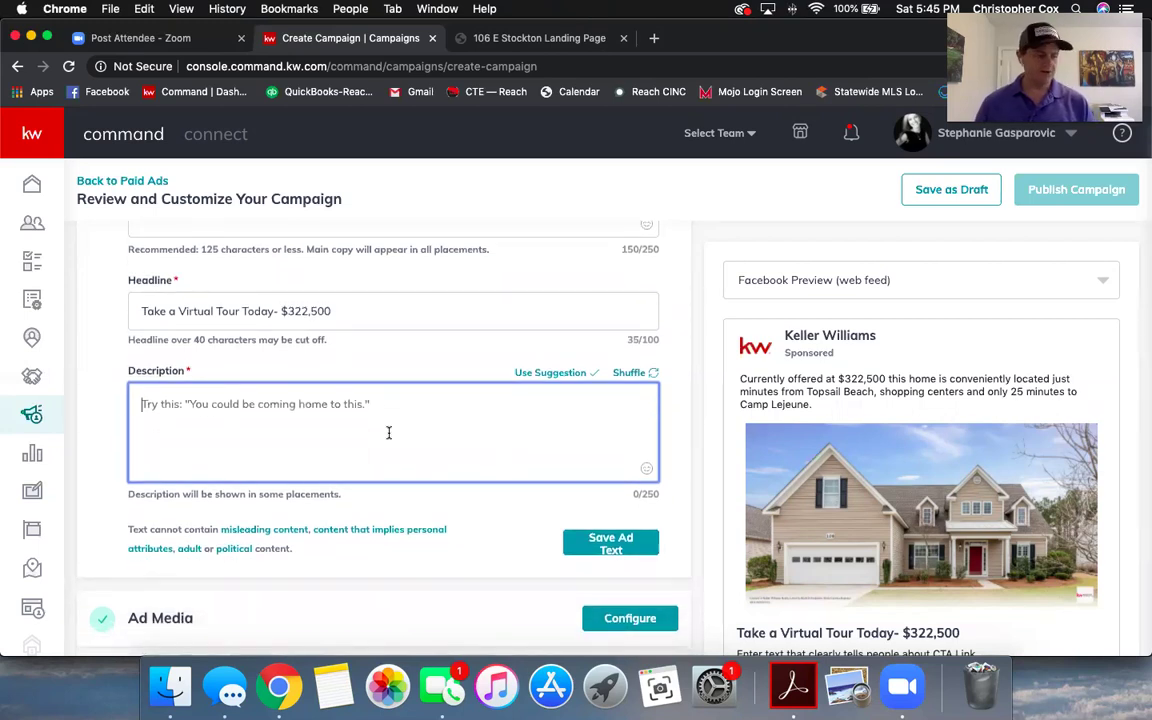
{"action": "type", "text": "Take "}
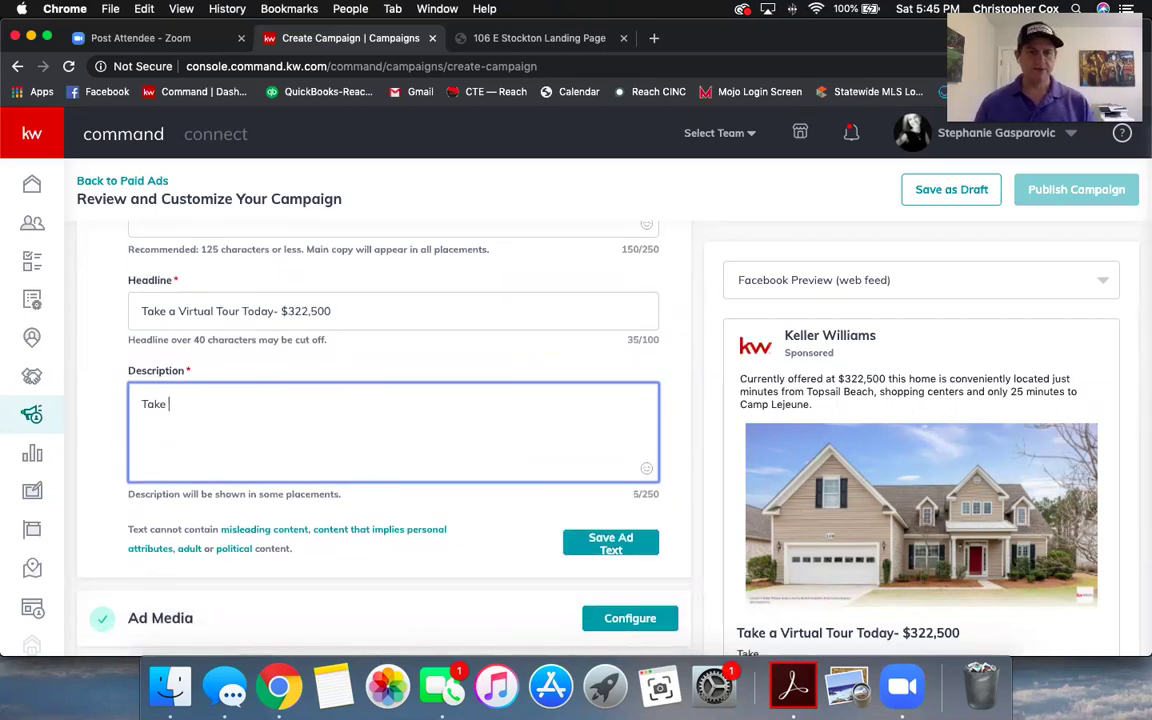
{"action": "type", "text": "a Virtual "}
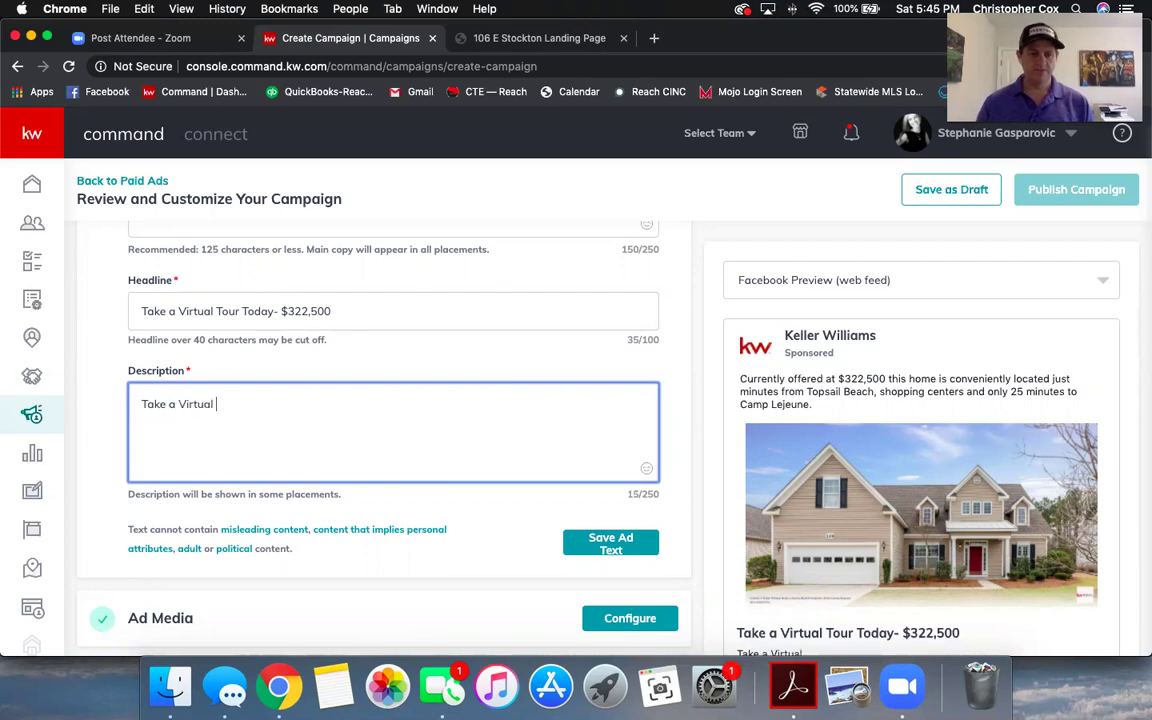
{"action": "type", "text": "Walk thr"}
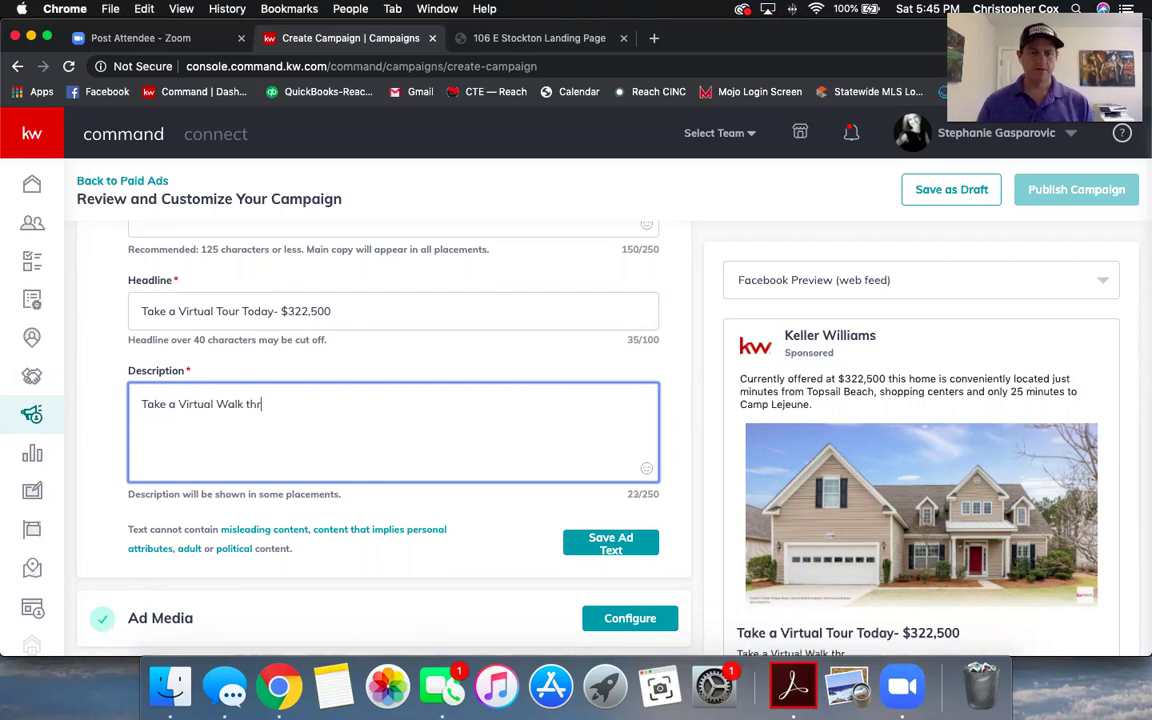
{"action": "type", "text": "ough today fro"}
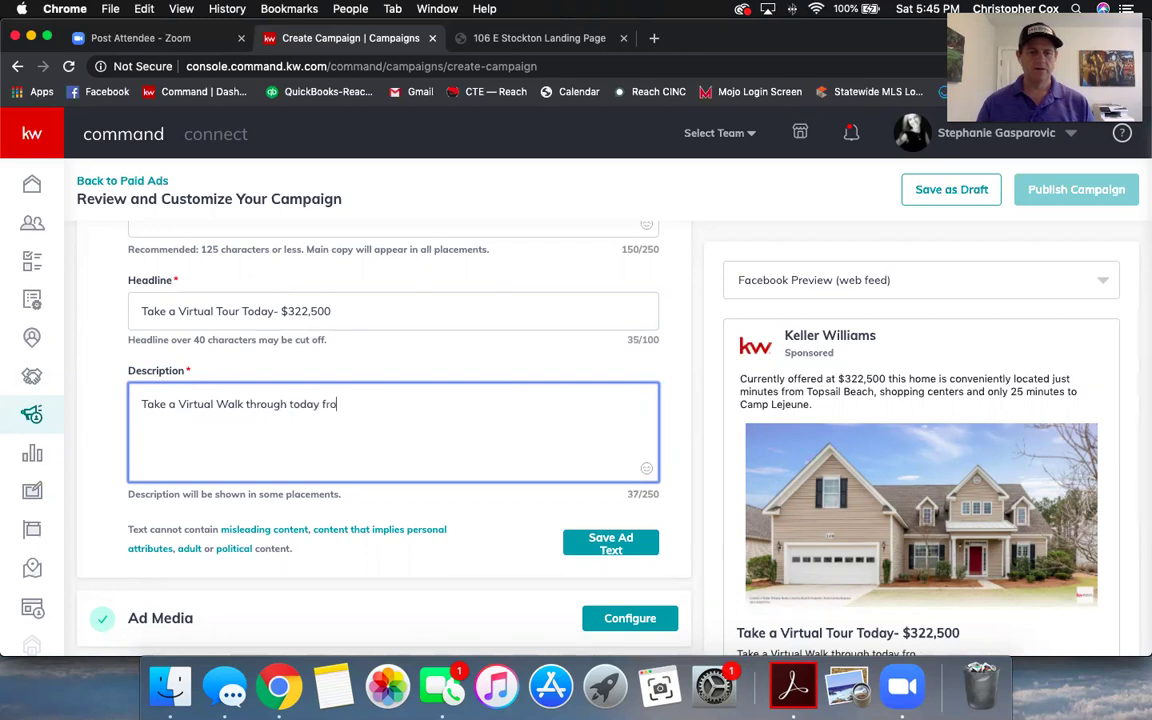
{"action": "type", "text": "m your"}
{"action": "key", "text": "BackSpace"}
{"action": "key", "text": "BackSpace"}
{"action": "key", "text": "BackSpace"}
{"action": "key", "text": "BackSpace"}
{"action": "type", "text": "the vonvenience of "}
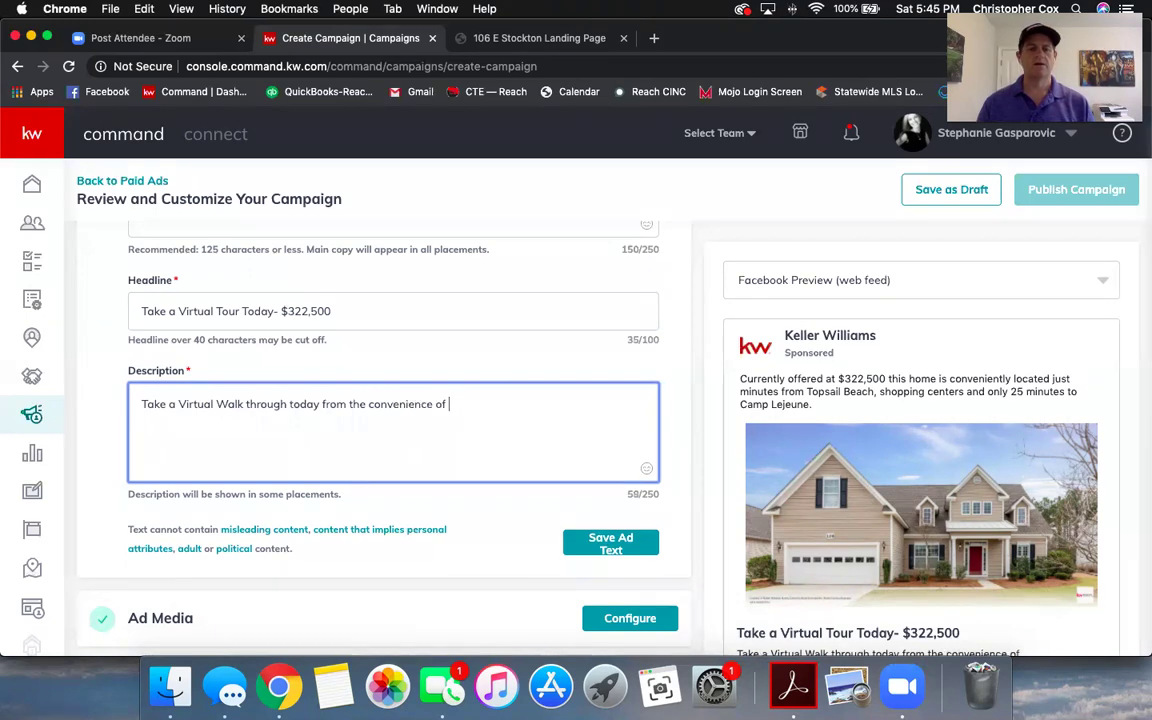
{"action": "type", "text": "your own home."}
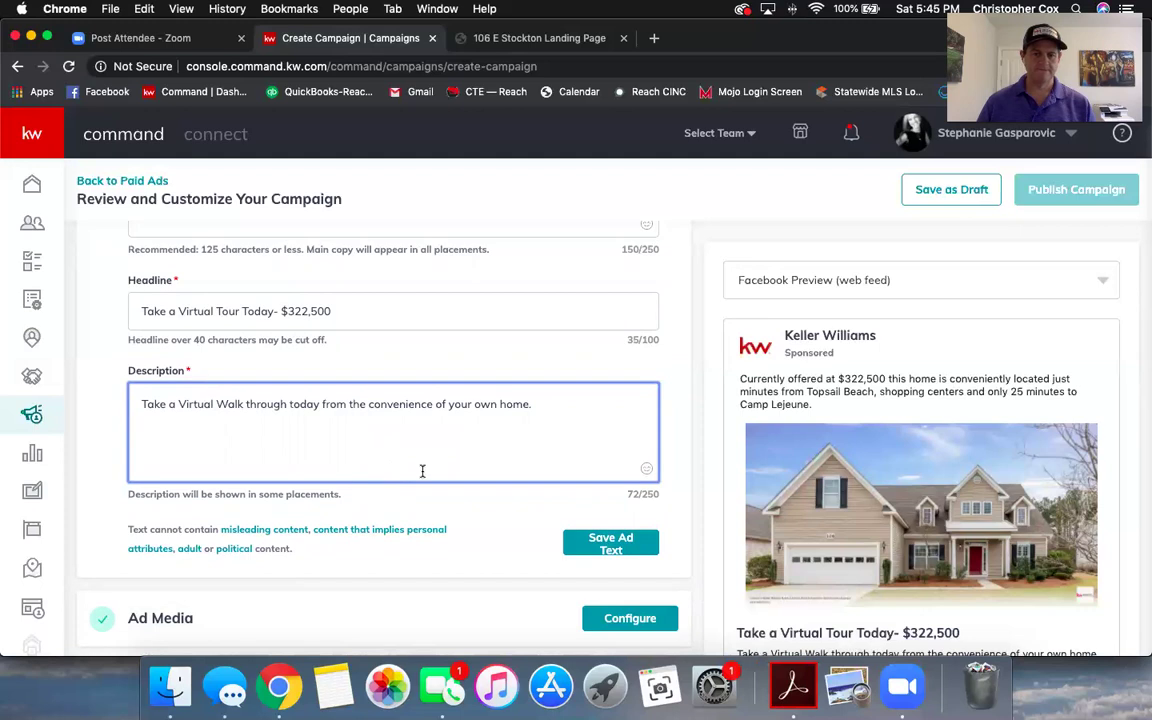
{"action": "scroll", "coordinate": [805, 434], "scroll_direction": "down", "scroll_amount": 2}
{"action": "scroll", "coordinate": [897, 487], "scroll_direction": "down", "scroll_amount": 3}
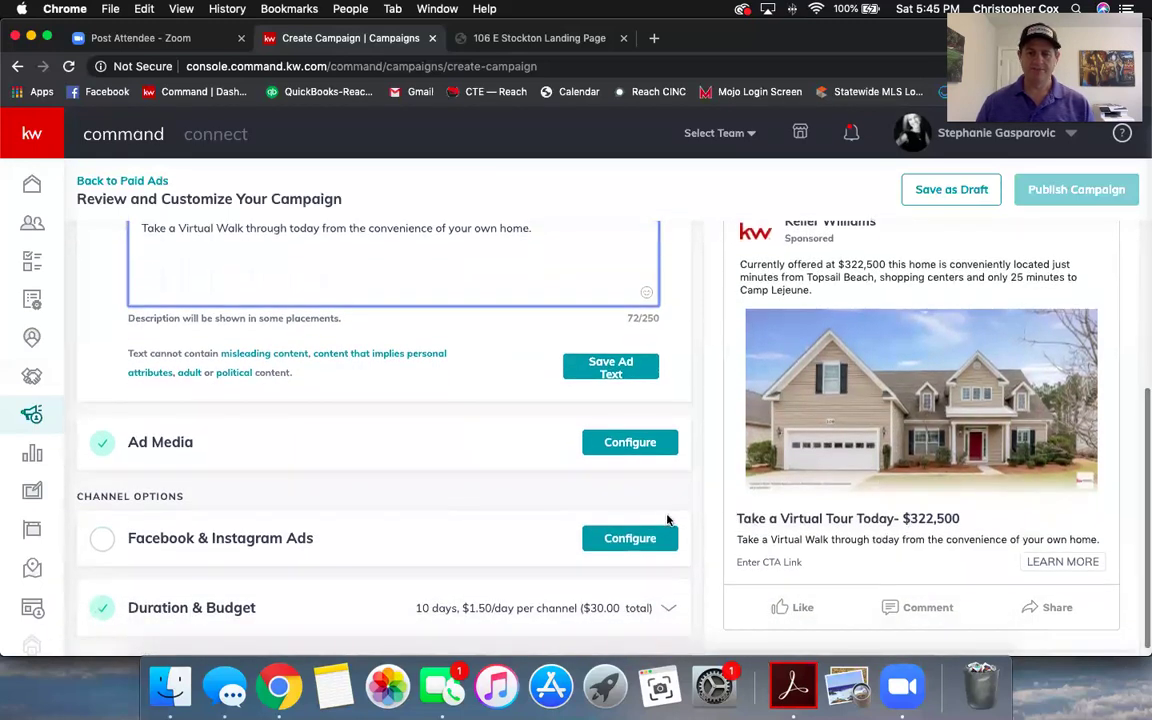
{"action": "scroll", "coordinate": [666, 519], "scroll_direction": "up", "scroll_amount": 3}
- Save the finished ad text
{"action": "left_click", "coordinate": [600, 460]}
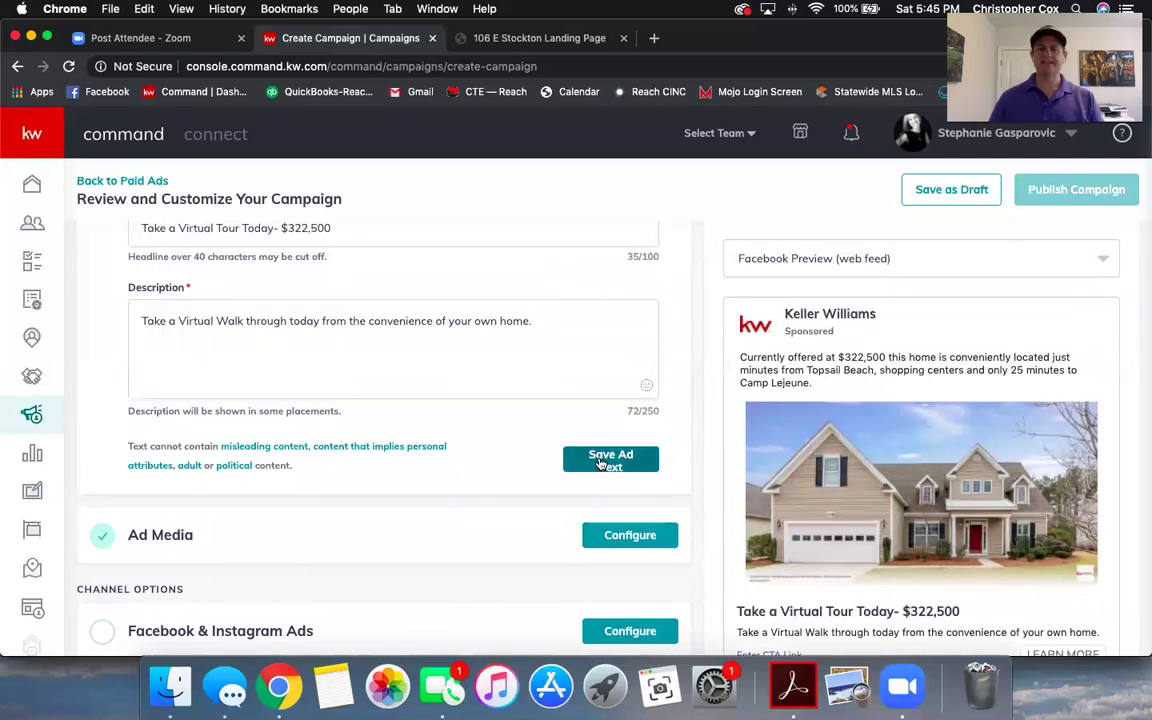
{"action": "scroll", "coordinate": [466, 446], "scroll_direction": "up", "scroll_amount": 4}
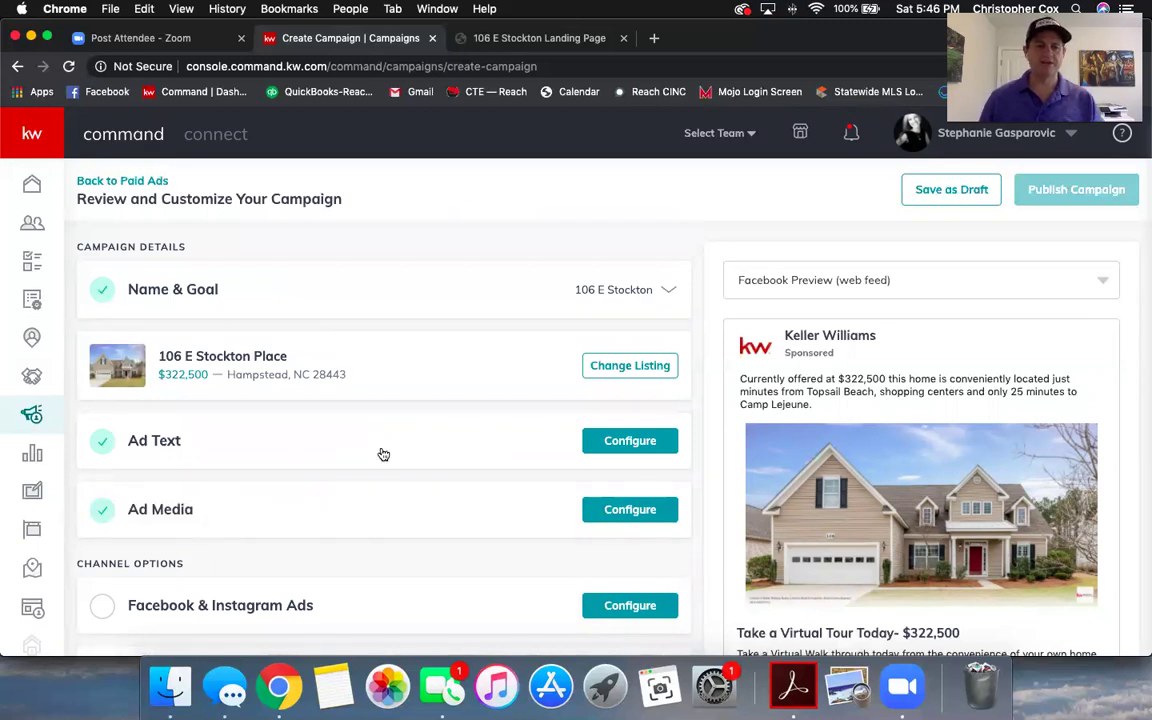
{"action": "scroll", "coordinate": [273, 442], "scroll_direction": "down", "scroll_amount": 1}
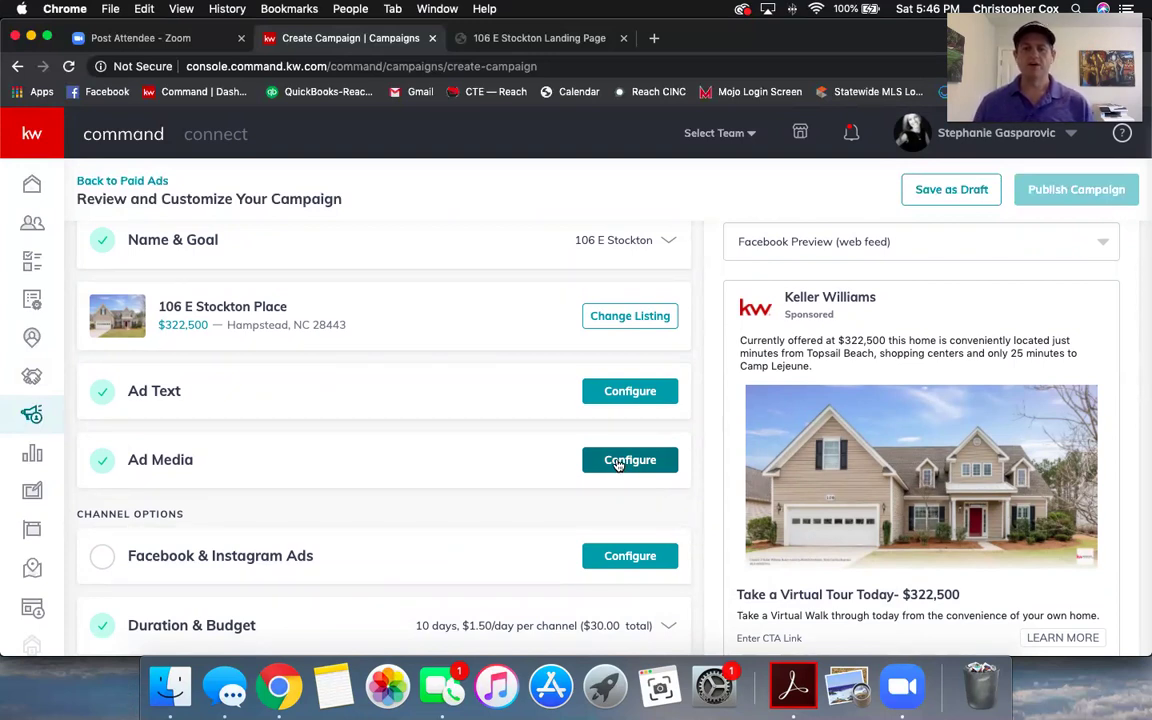
- Expand Ad Media and inspect the existing house photo's options without changes
{"action": "left_click", "coordinate": [619, 462]}
{"action": "scroll", "coordinate": [335, 502], "scroll_direction": "down", "scroll_amount": 1}
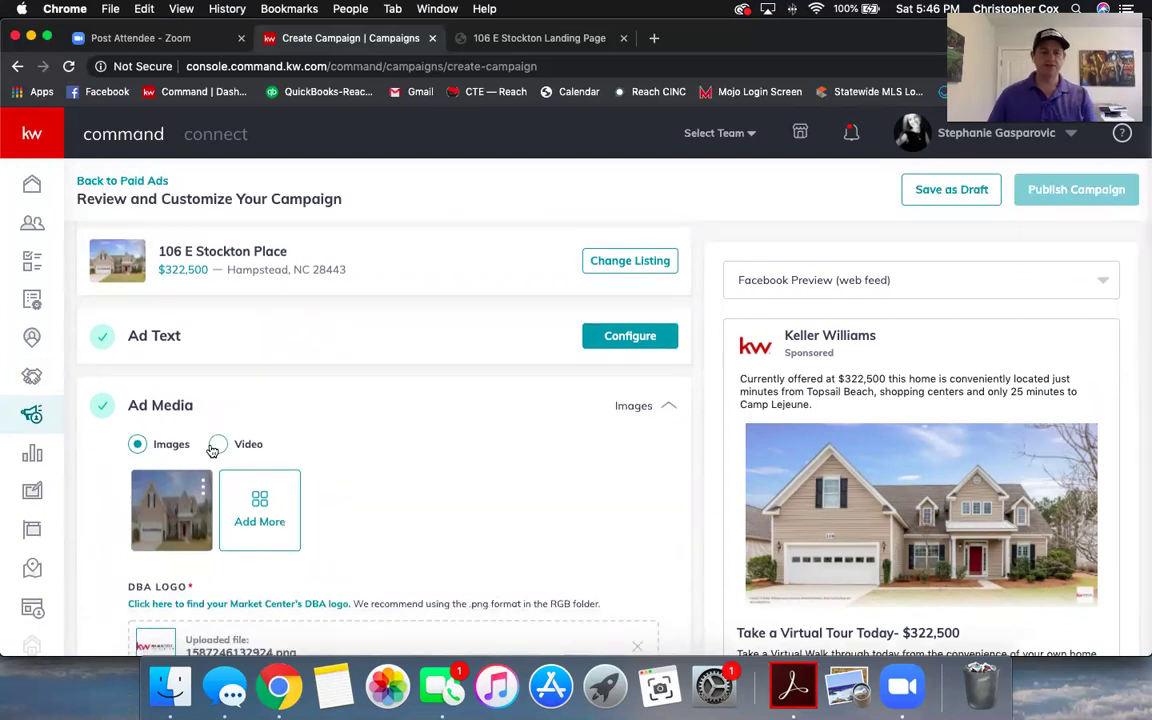
{"action": "scroll", "coordinate": [373, 473], "scroll_direction": "down", "scroll_amount": 2}
{"action": "mouse_move", "coordinate": [195, 385]}
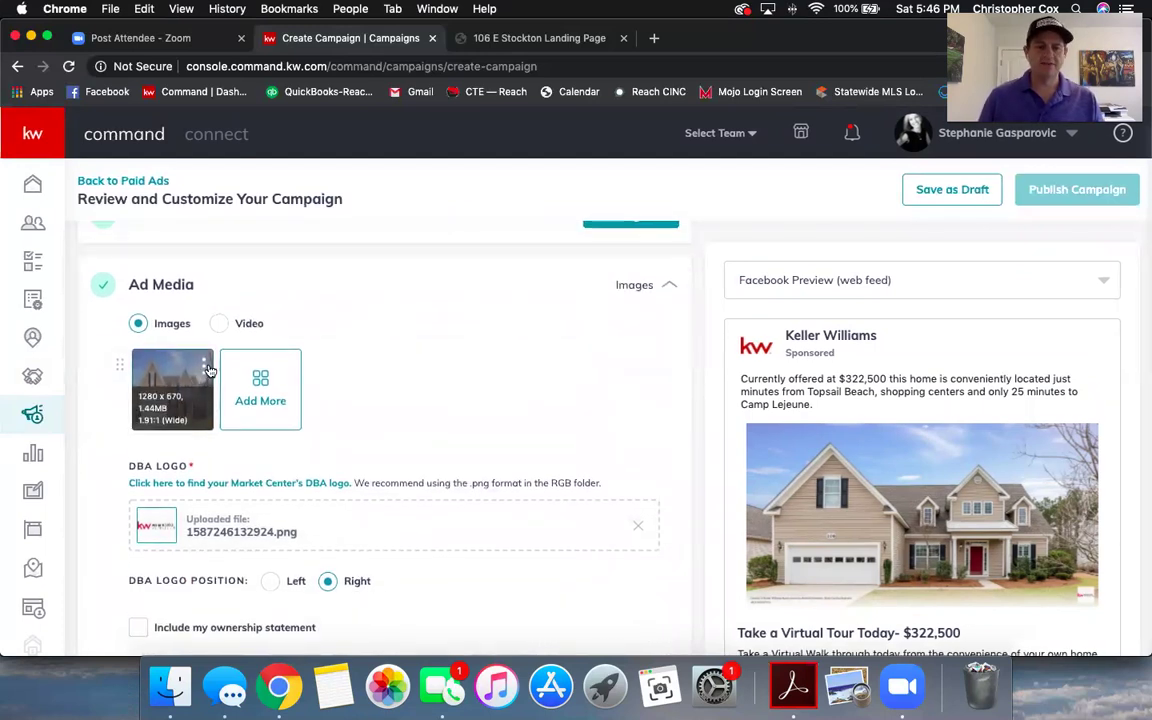
{"action": "left_click", "coordinate": [205, 366]}
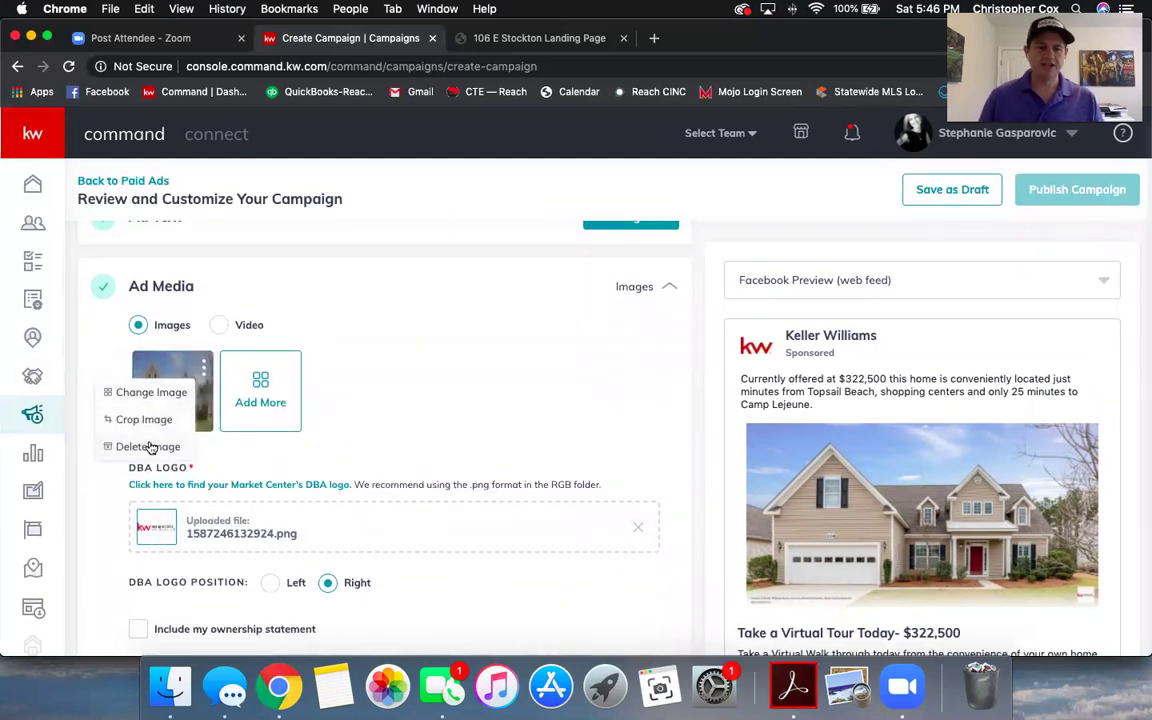
{"action": "left_click", "coordinate": [400, 350]}
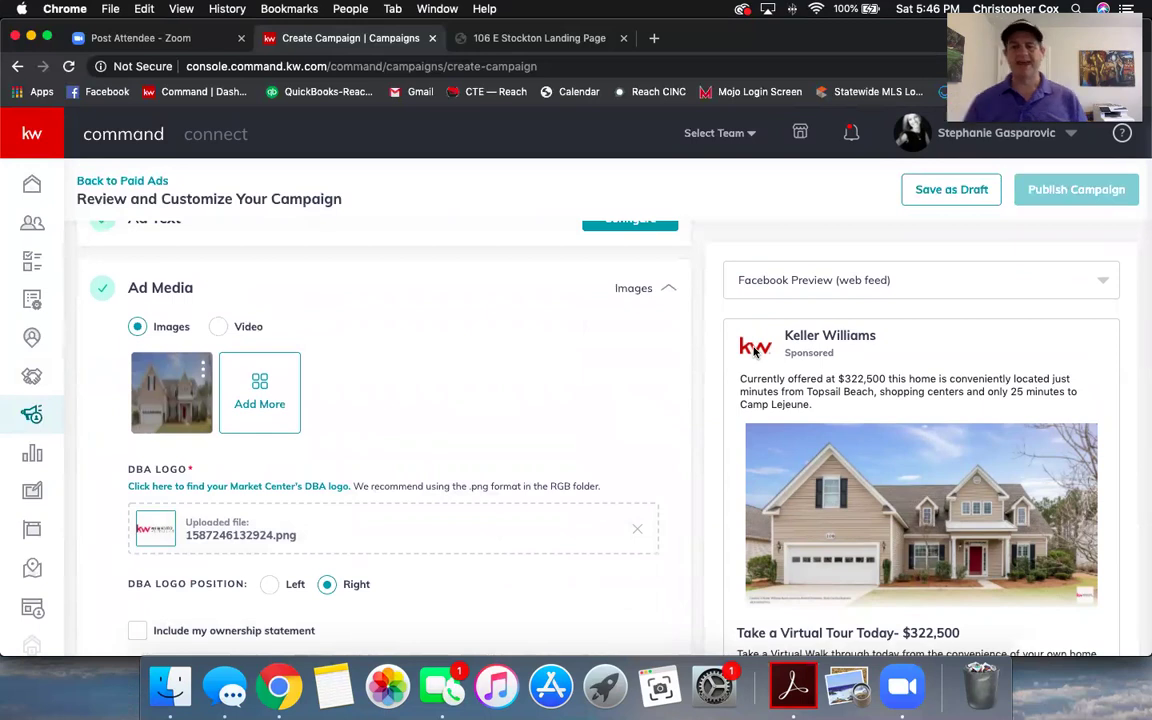
- Add the piano-and-sofa living-room photo, cropped 1.91:1, as the second ad image
{"action": "left_click", "coordinate": [260, 383]}
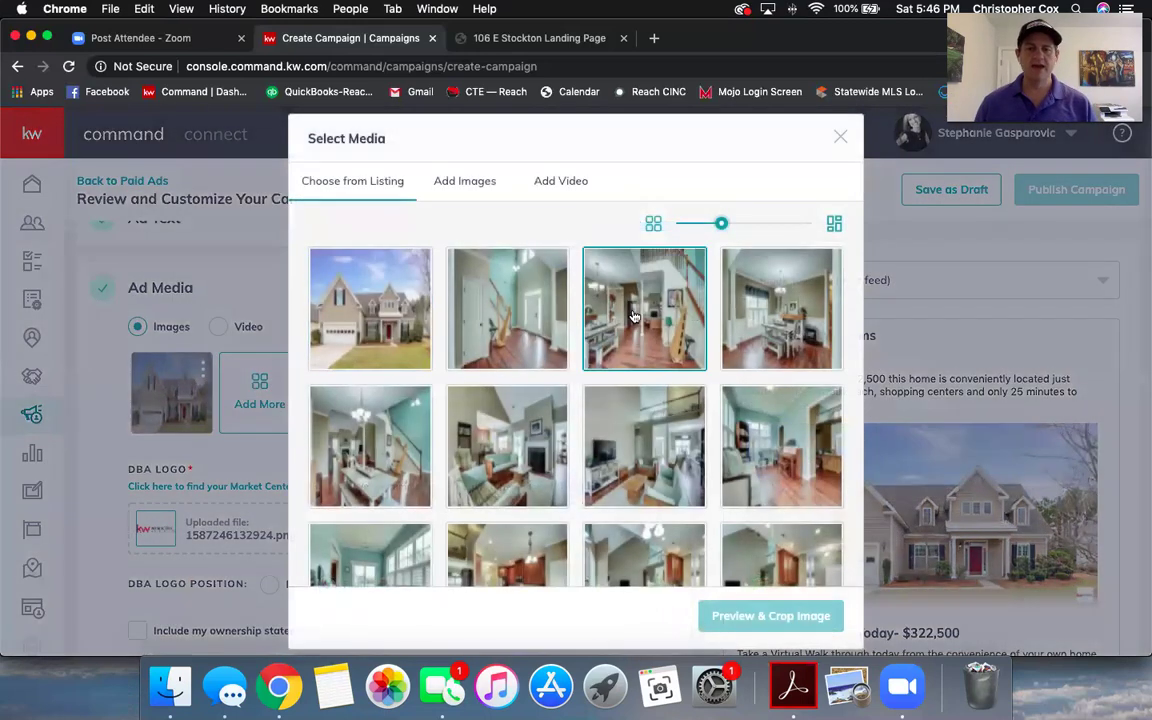
{"action": "left_click", "coordinate": [792, 325]}
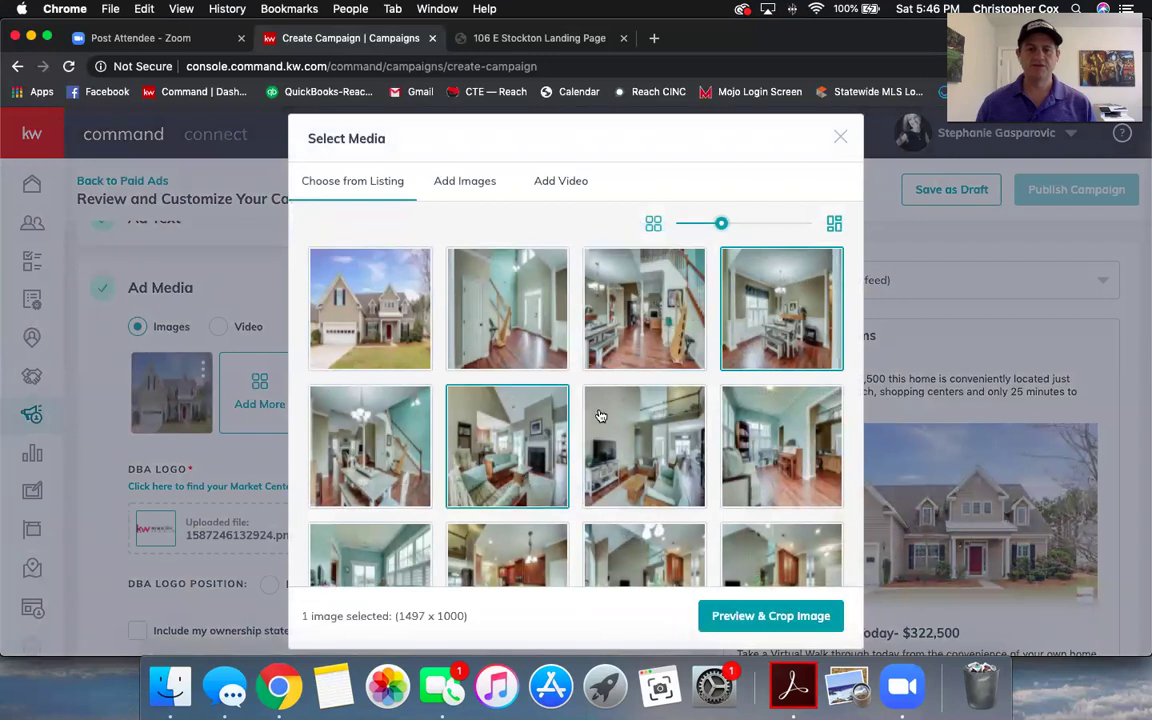
{"action": "scroll", "coordinate": [510, 430], "scroll_direction": "down", "scroll_amount": 1}
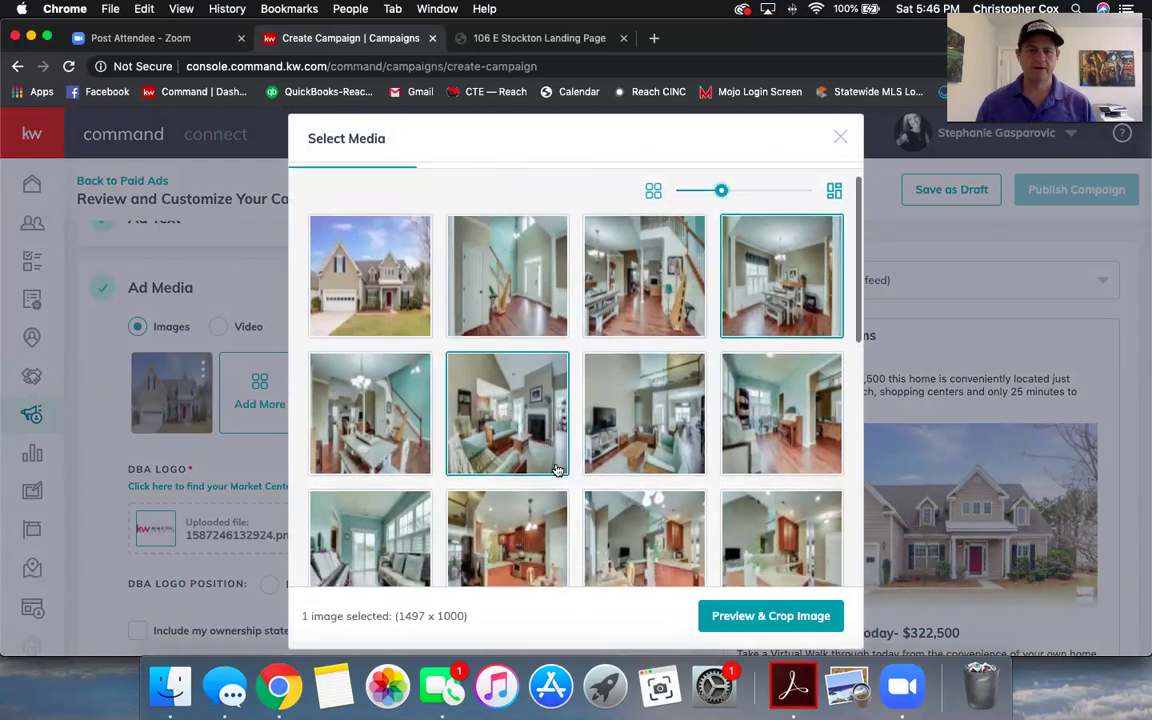
{"action": "scroll", "coordinate": [515, 428], "scroll_direction": "down", "scroll_amount": 3}
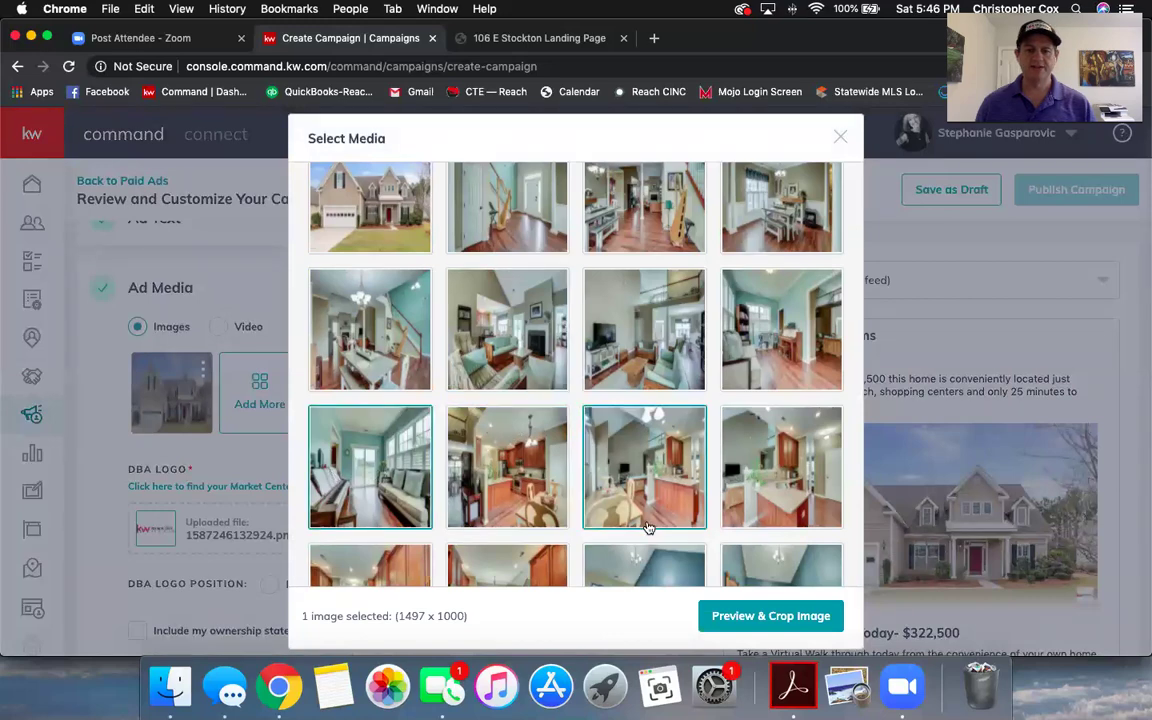
{"action": "left_click", "coordinate": [735, 616]}
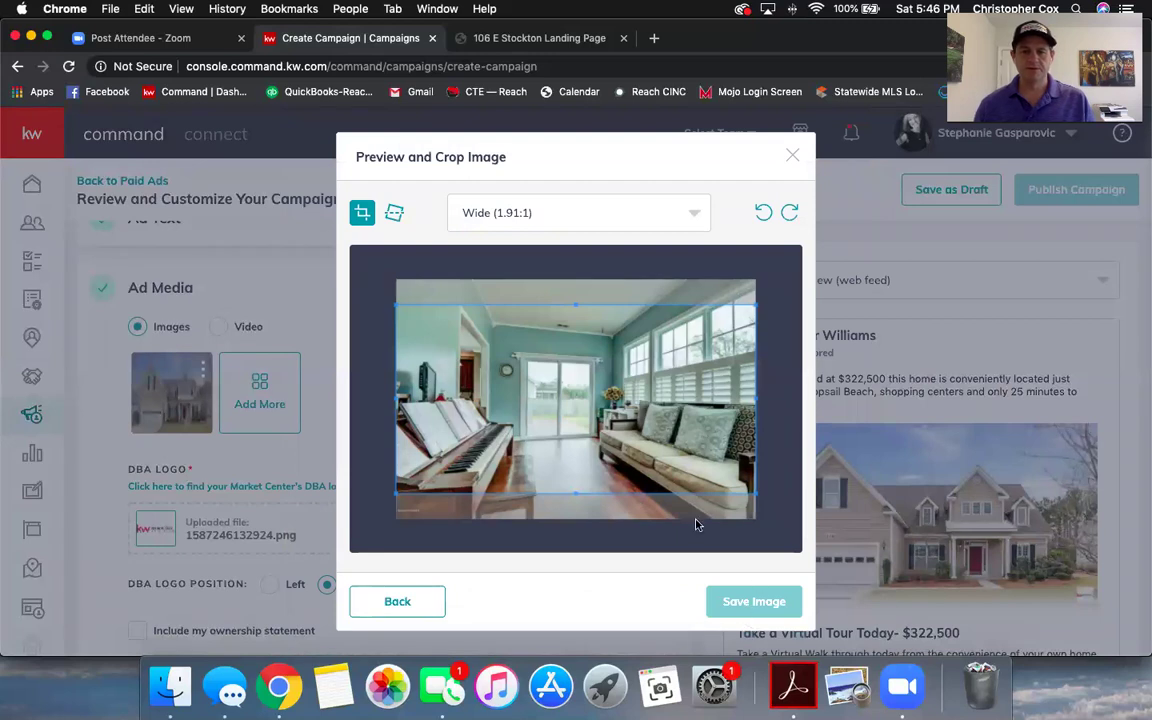
{"action": "left_click", "coordinate": [754, 602]}
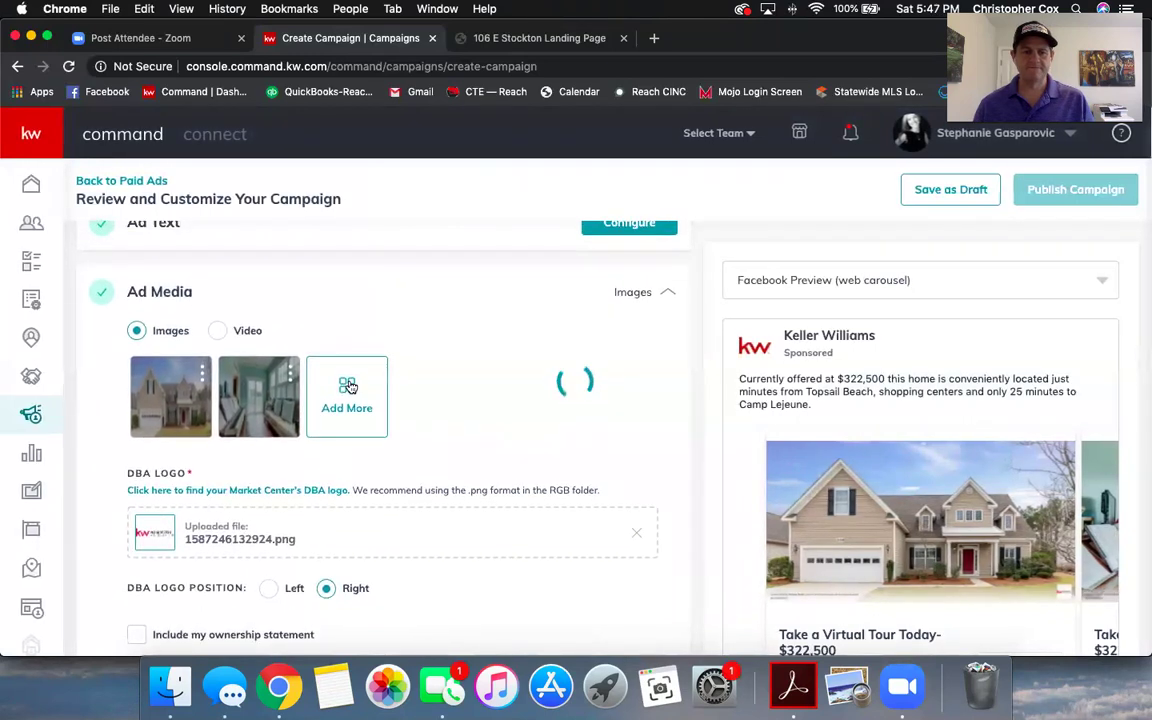
- Swap the second ad photo for the dining room and staircase view
{"action": "left_click", "coordinate": [289, 377]}
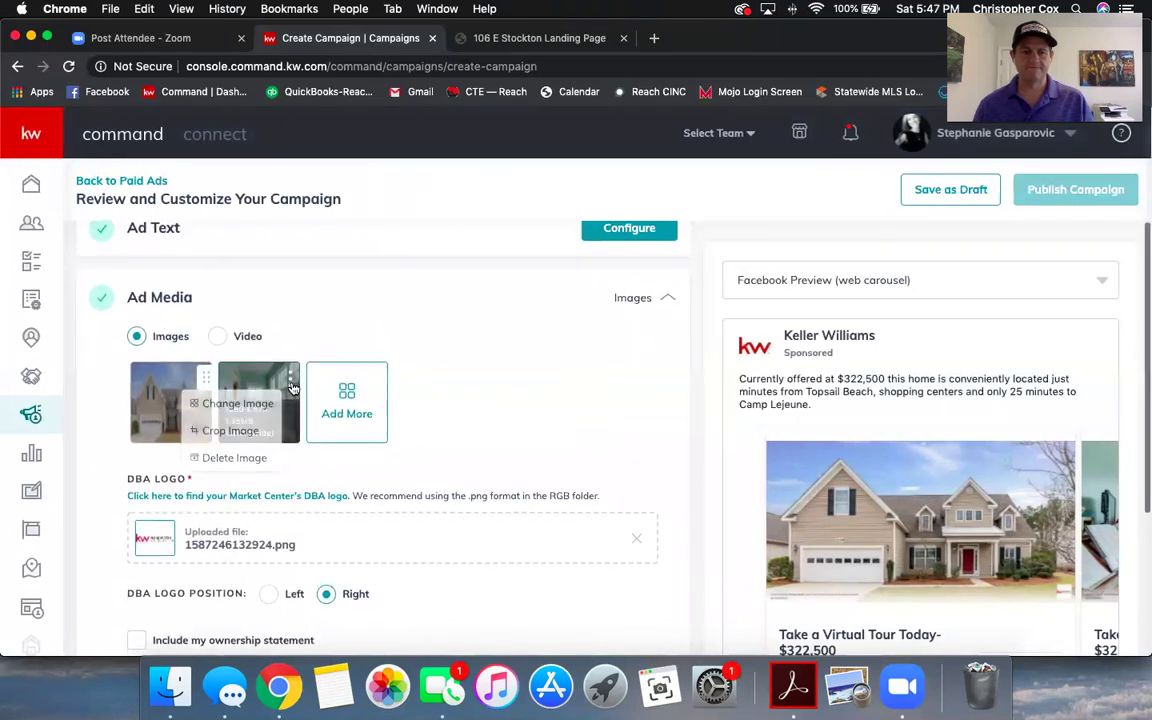
{"action": "left_click", "coordinate": [210, 404]}
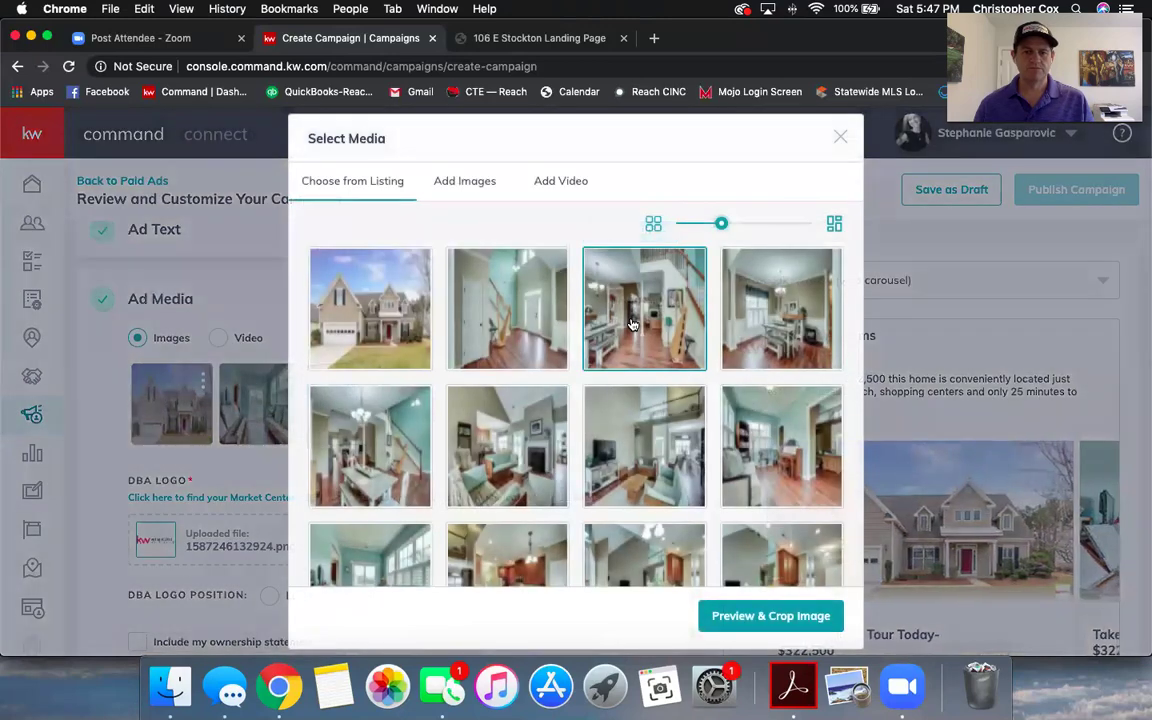
{"action": "left_click", "coordinate": [640, 318]}
{"action": "left_click", "coordinate": [754, 617]}
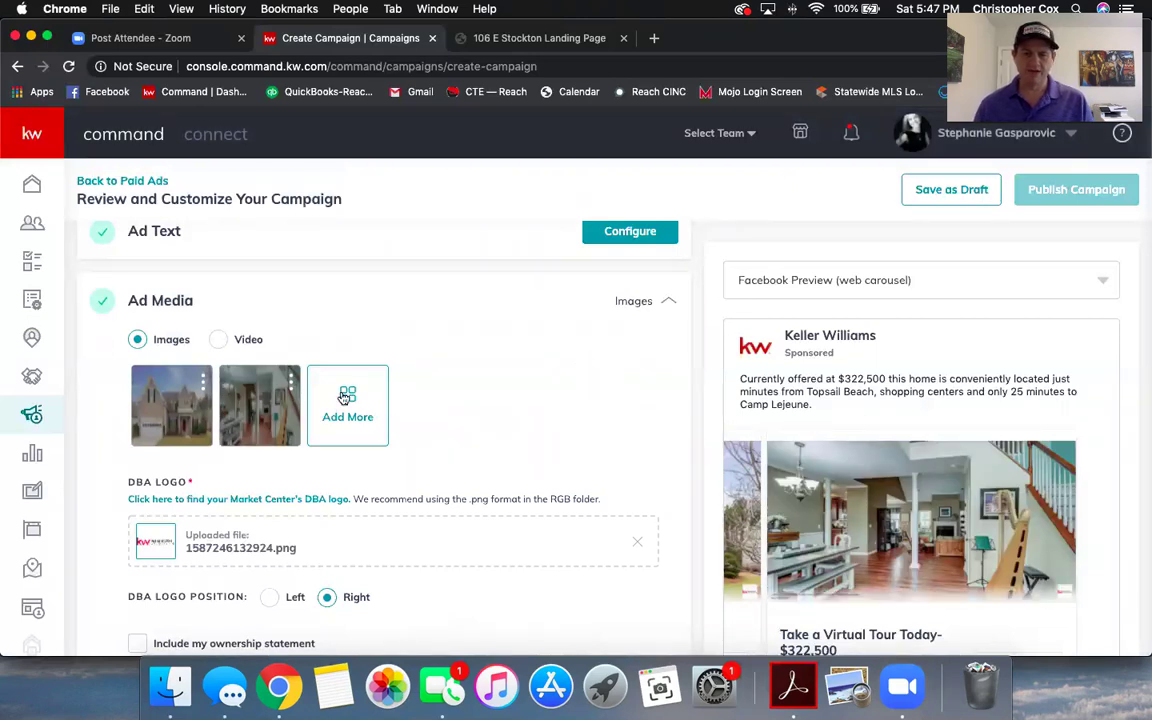
- Add the kitchen photo as the third ad image
{"action": "left_click", "coordinate": [347, 397]}
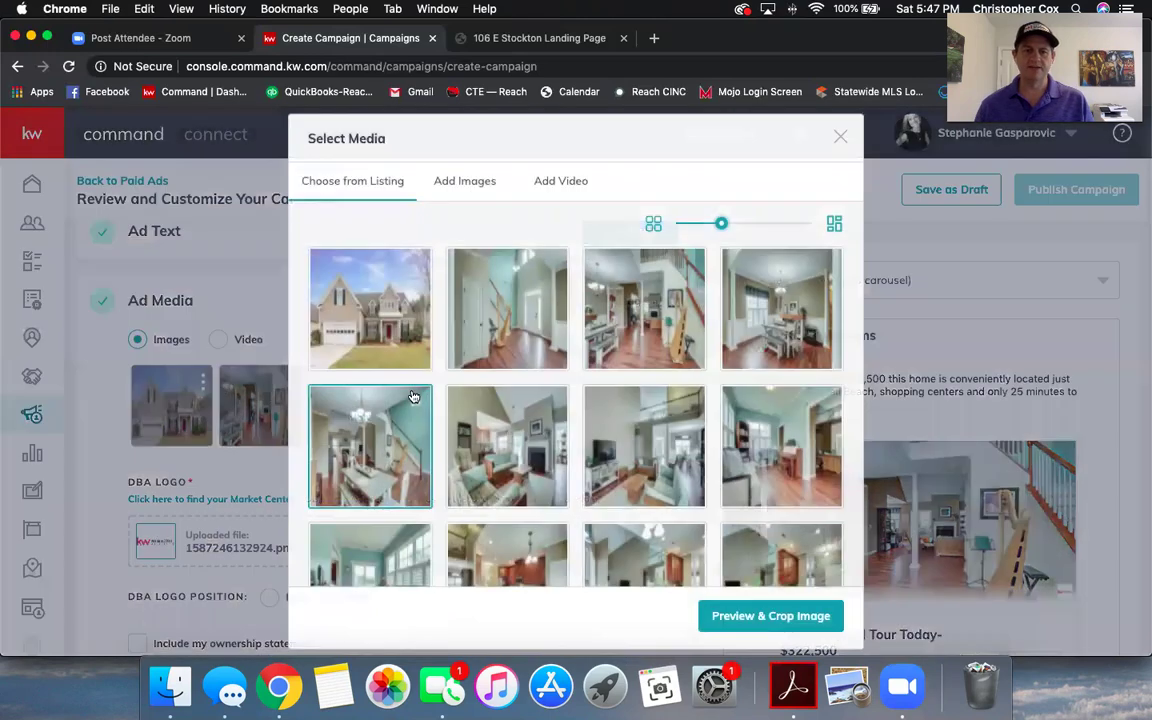
{"action": "scroll", "coordinate": [645, 383], "scroll_direction": "down", "scroll_amount": 1}
{"action": "scroll", "coordinate": [645, 383], "scroll_direction": "down", "scroll_amount": 2}
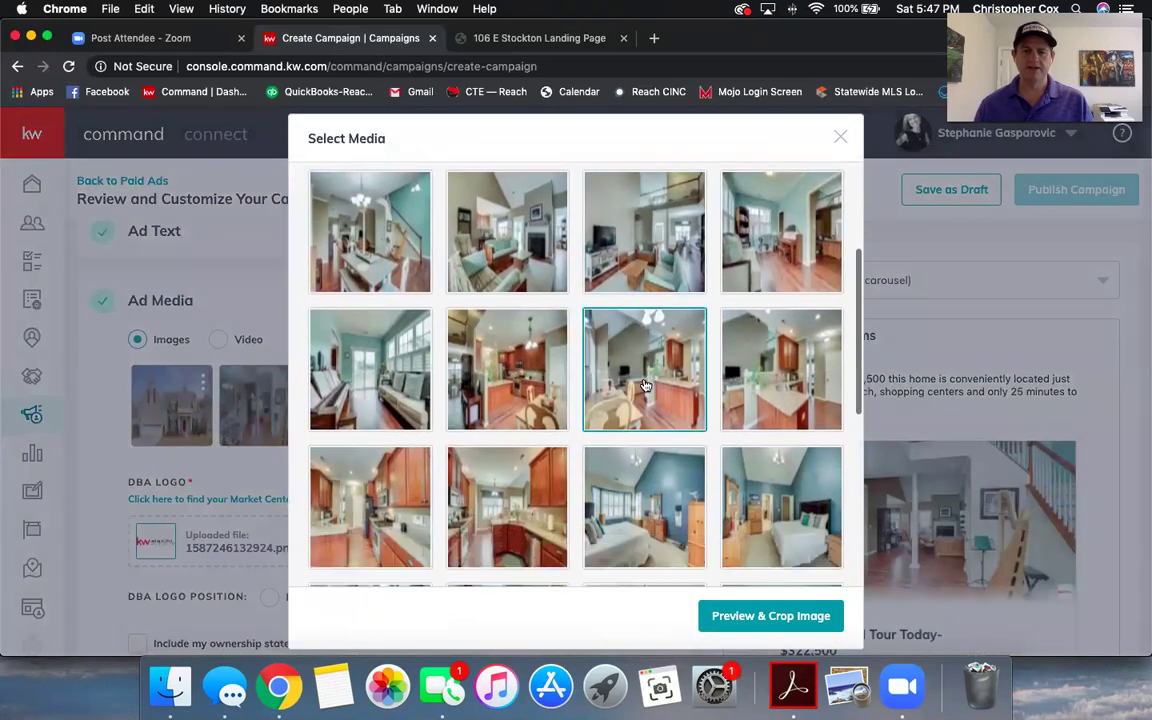
{"action": "left_click", "coordinate": [505, 500]}
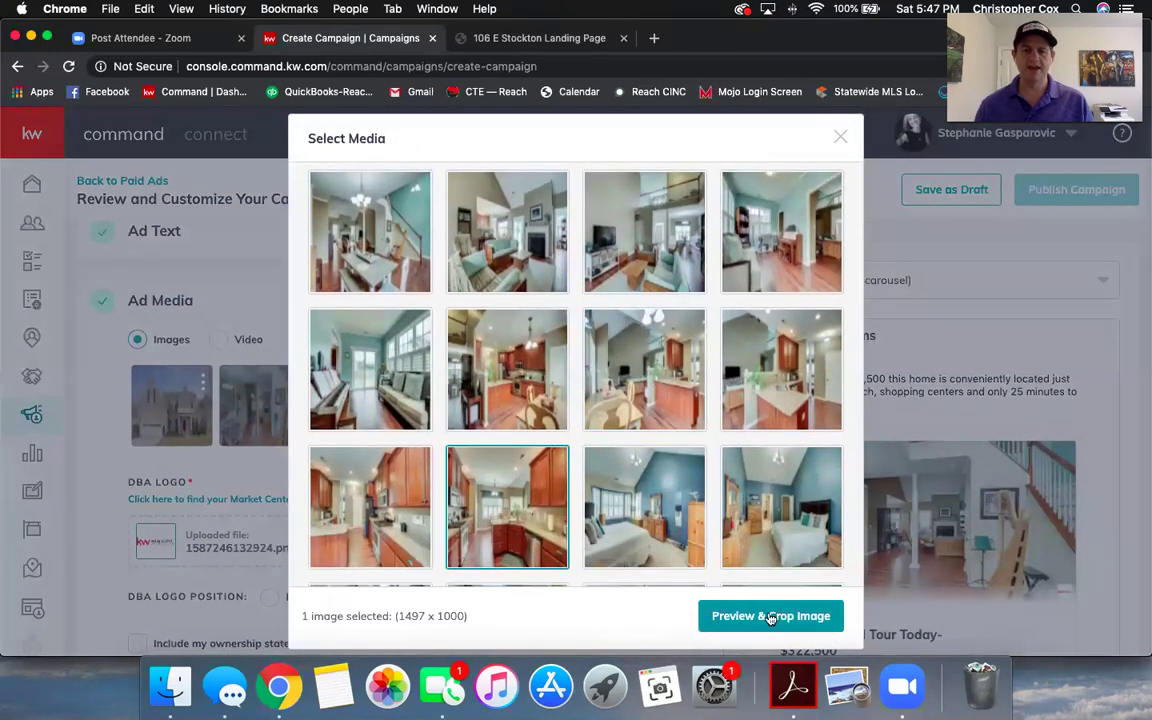
{"action": "left_click", "coordinate": [735, 615]}
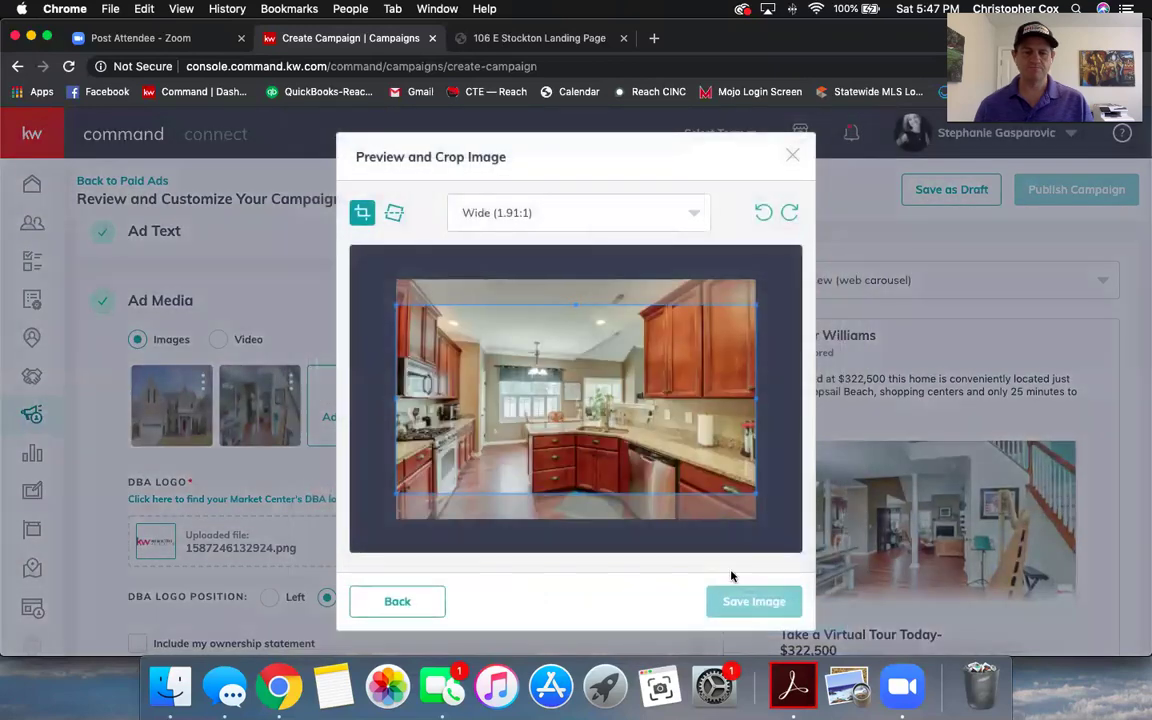
{"action": "left_click", "coordinate": [746, 599]}
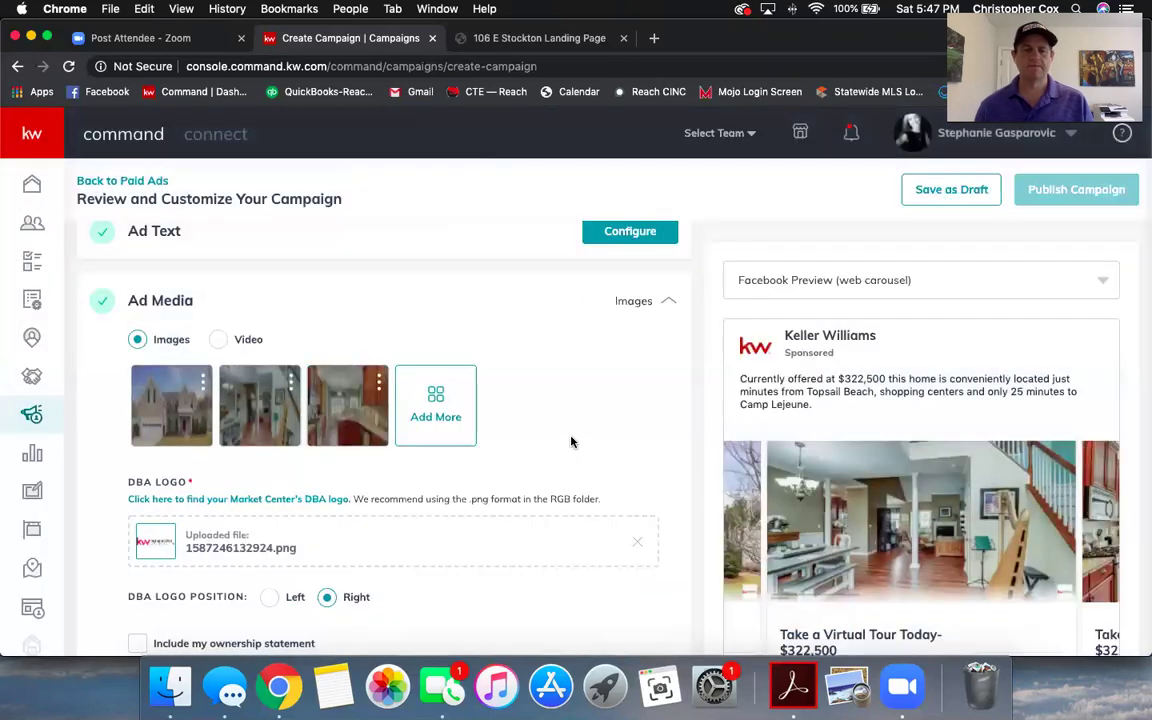
- Save the Ad Media step with its three photos
{"action": "scroll", "coordinate": [900, 520], "scroll_direction": "down", "scroll_amount": 1}
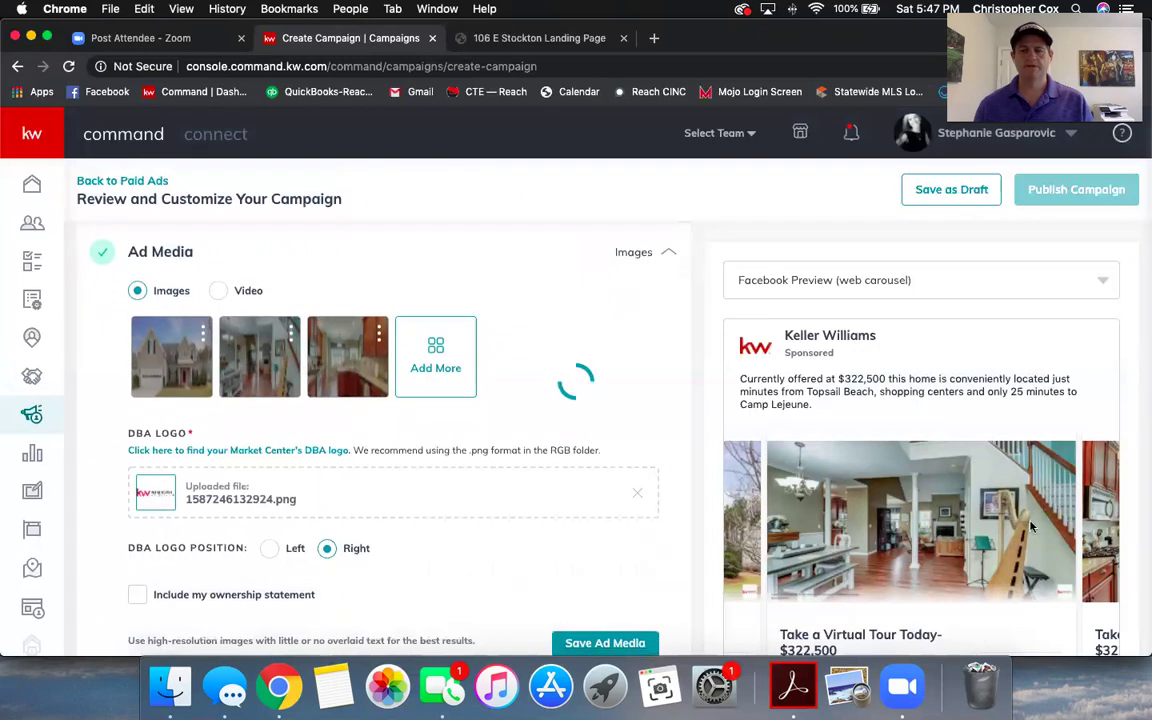
{"action": "scroll", "coordinate": [980, 545], "scroll_direction": "down", "scroll_amount": 1}
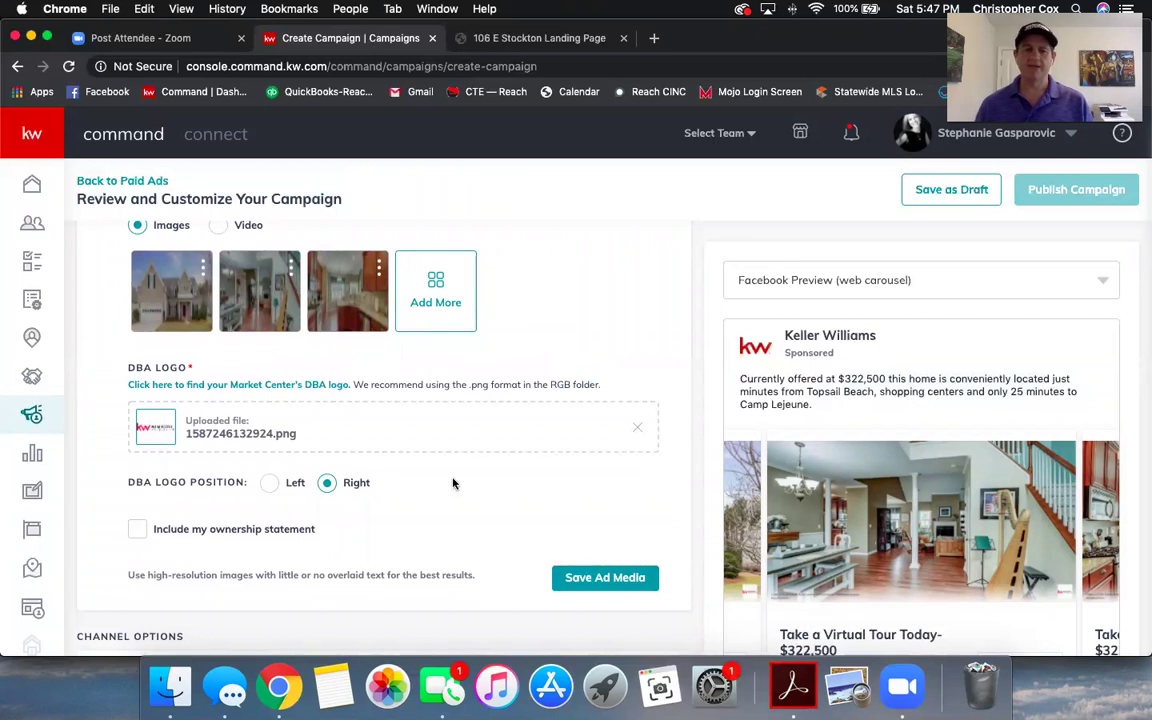
{"action": "scroll", "coordinate": [452, 483], "scroll_direction": "up", "scroll_amount": 2}
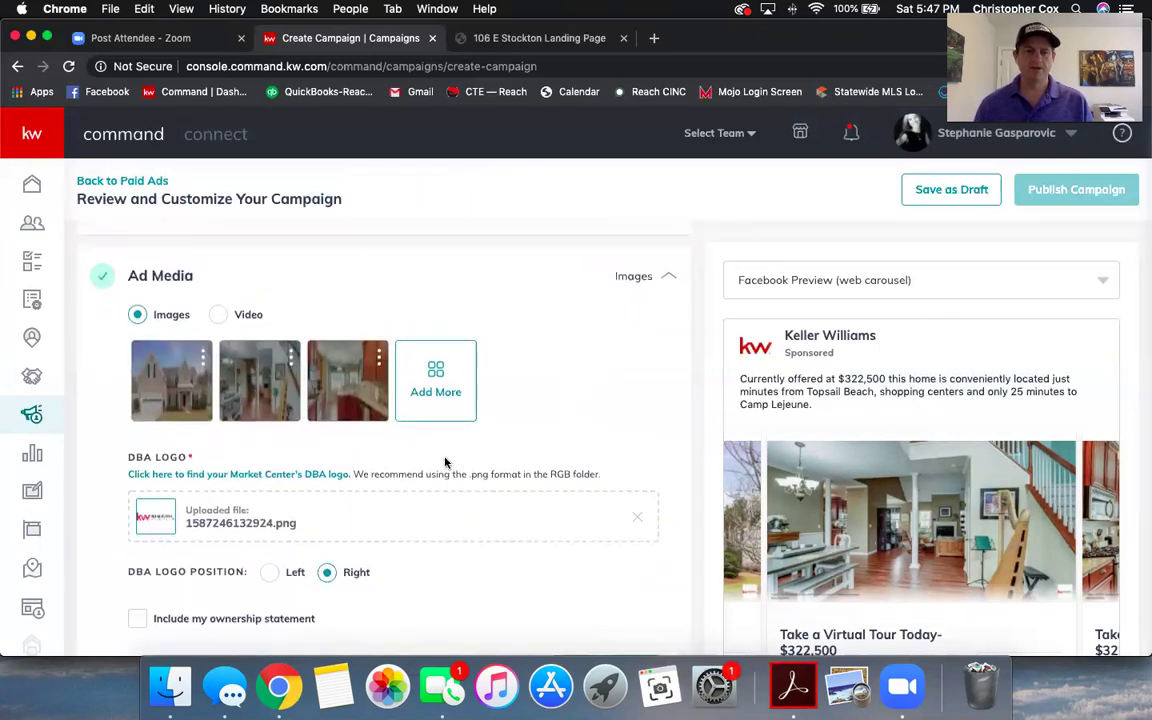
{"action": "scroll", "coordinate": [446, 462], "scroll_direction": "down", "scroll_amount": 2}
{"action": "scroll", "coordinate": [435, 464], "scroll_direction": "down", "scroll_amount": 3}
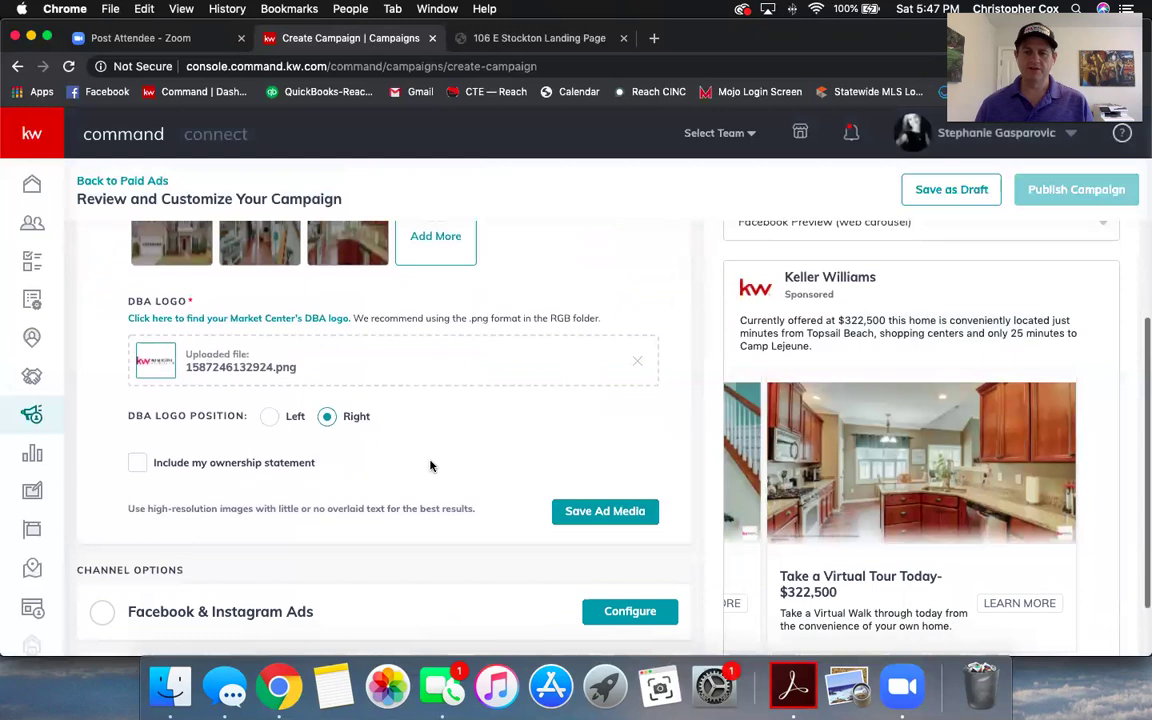
{"action": "left_click", "coordinate": [612, 512]}
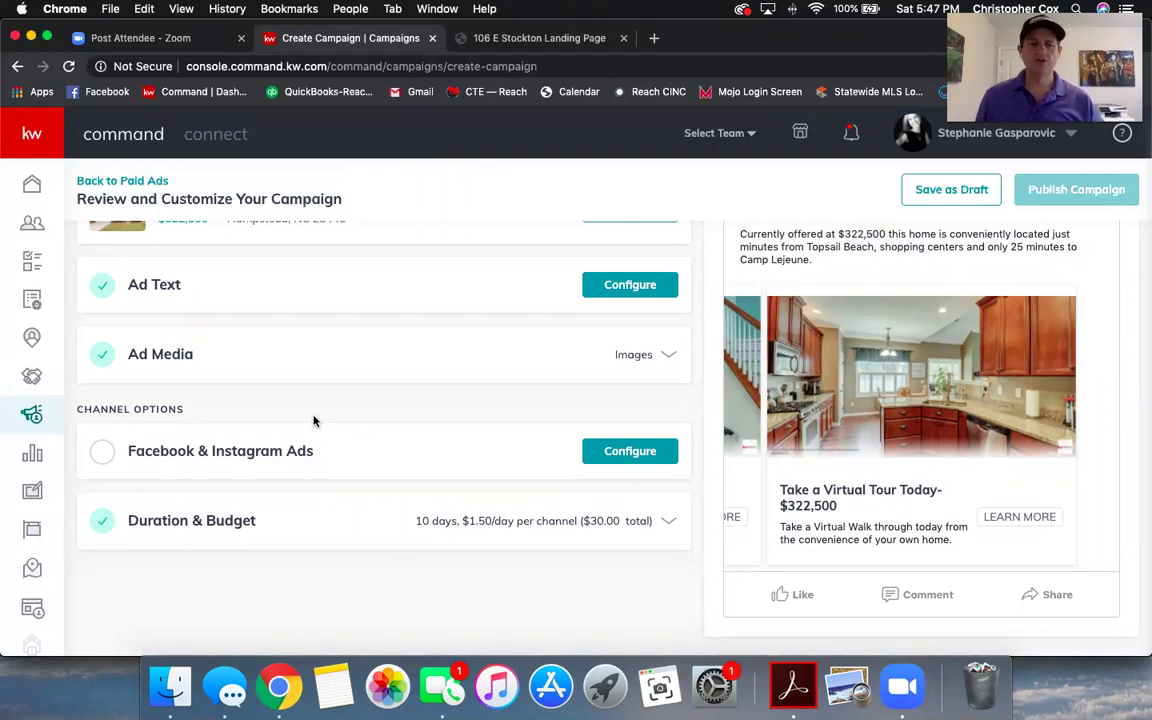
{"action": "scroll", "coordinate": [543, 437], "scroll_direction": "up", "scroll_amount": 1}
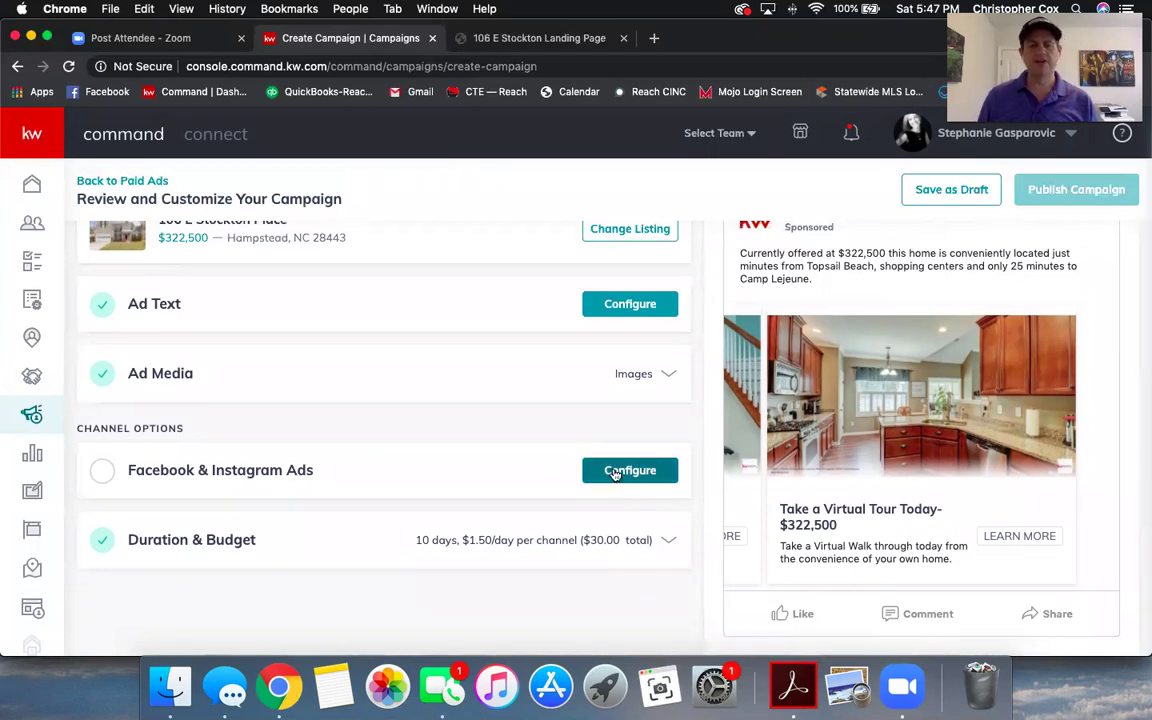
- Choose Reach Properties as the Page for the Facebook & Instagram Ads
{"action": "left_click", "coordinate": [615, 472]}
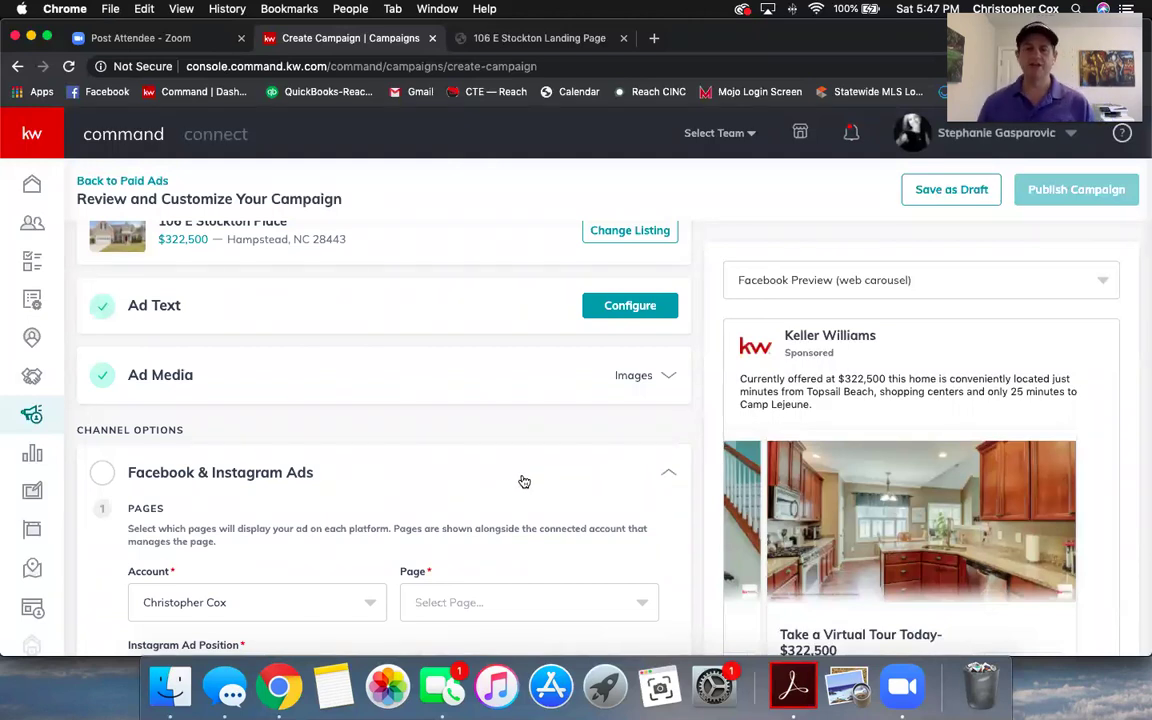
{"action": "scroll", "coordinate": [519, 489], "scroll_direction": "down", "scroll_amount": 3}
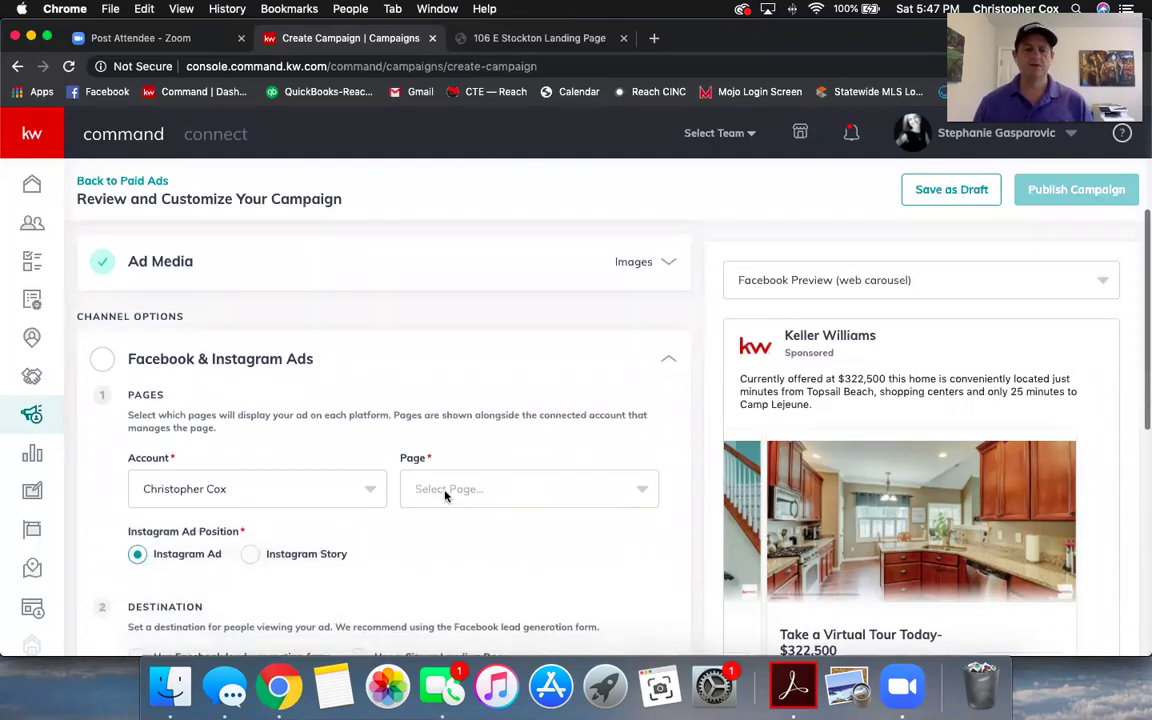
{"action": "left_click", "coordinate": [474, 490]}
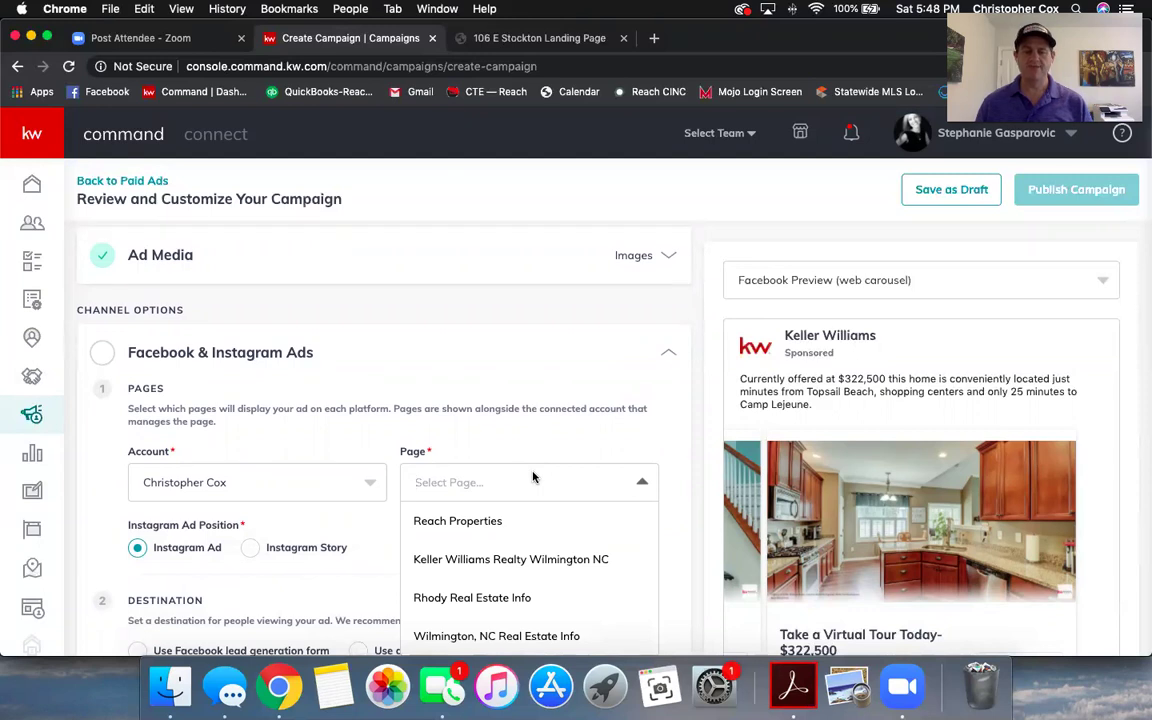
{"action": "left_click", "coordinate": [460, 521]}
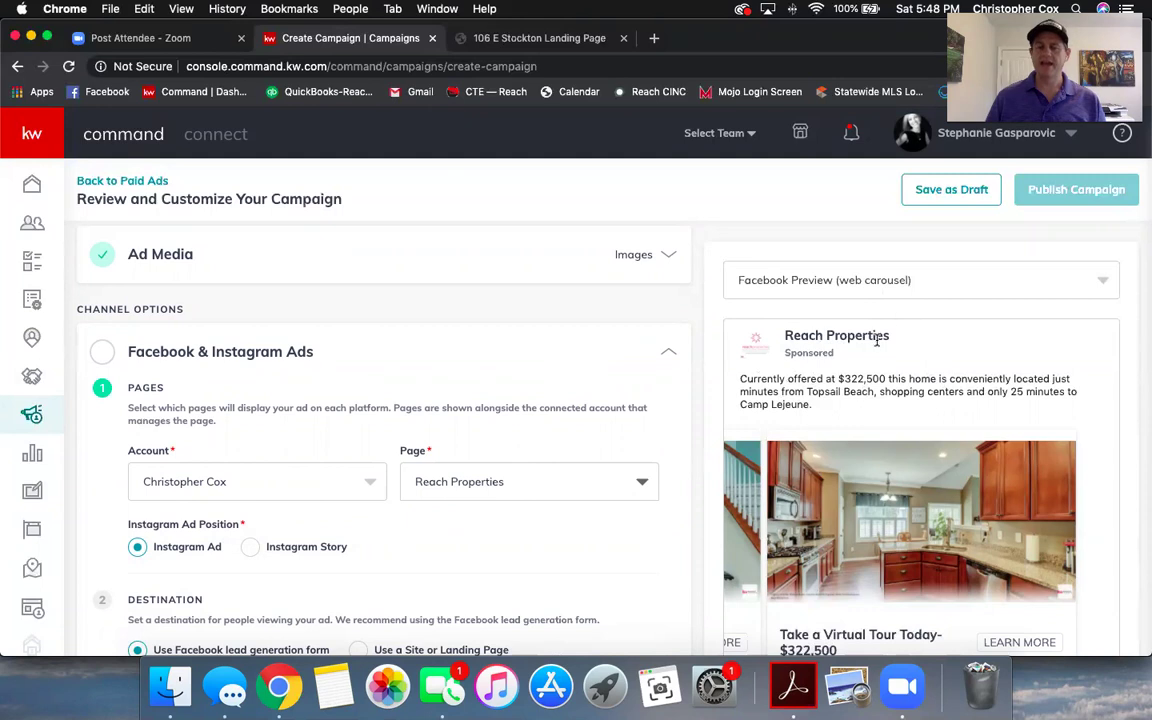
- Switch the ad preview to the mobile carousel format and review the Instagram Ad options
{"action": "left_click", "coordinate": [915, 285]}
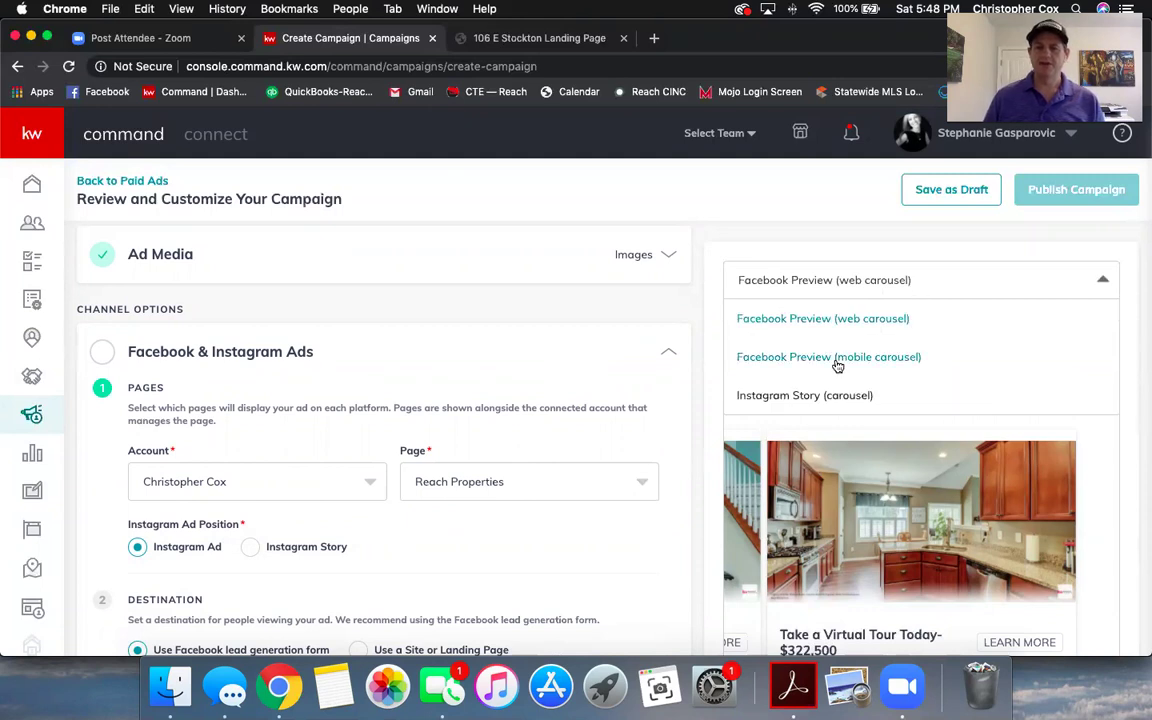
{"action": "left_click", "coordinate": [837, 362]}
{"action": "scroll", "coordinate": [758, 404], "scroll_direction": "down", "scroll_amount": 1}
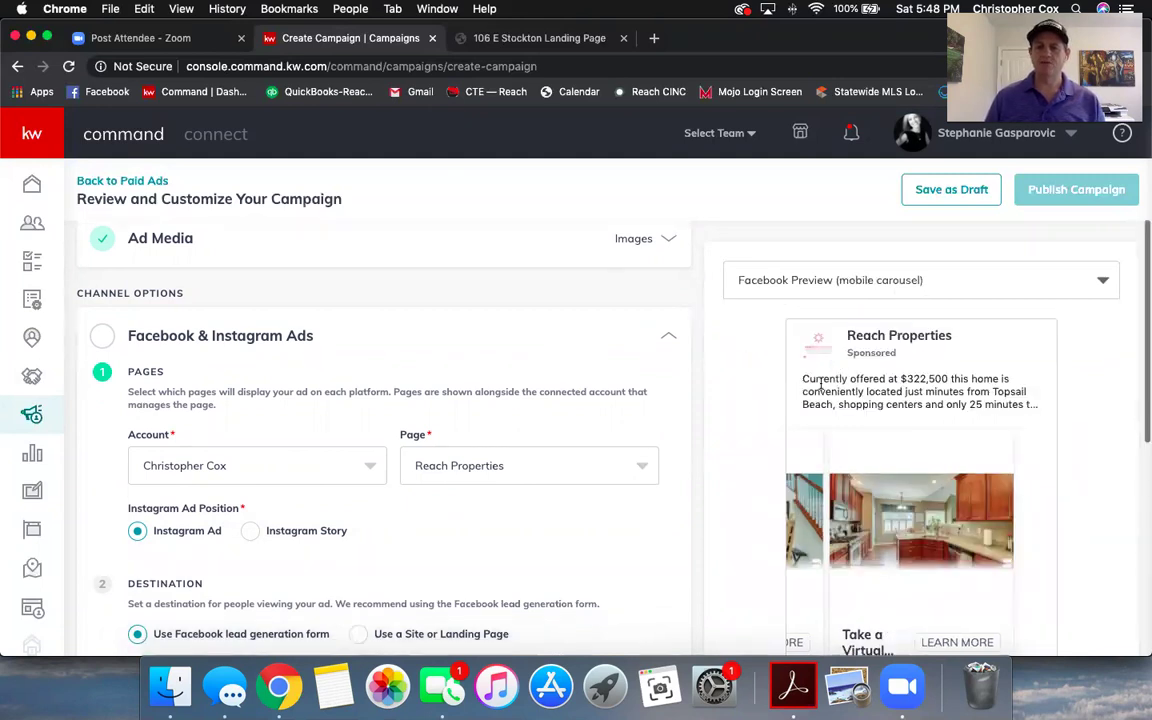
{"action": "scroll", "coordinate": [517, 456], "scroll_direction": "down", "scroll_amount": 5}
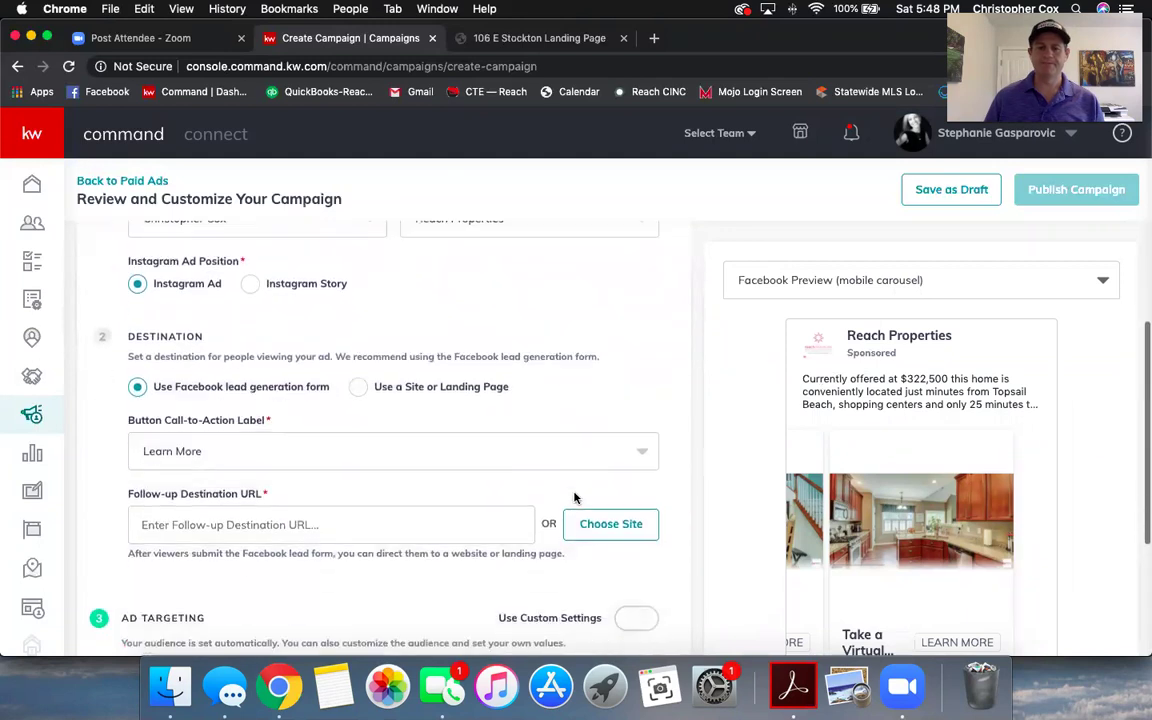
{"action": "scroll", "coordinate": [488, 480], "scroll_direction": "up", "scroll_amount": 4}
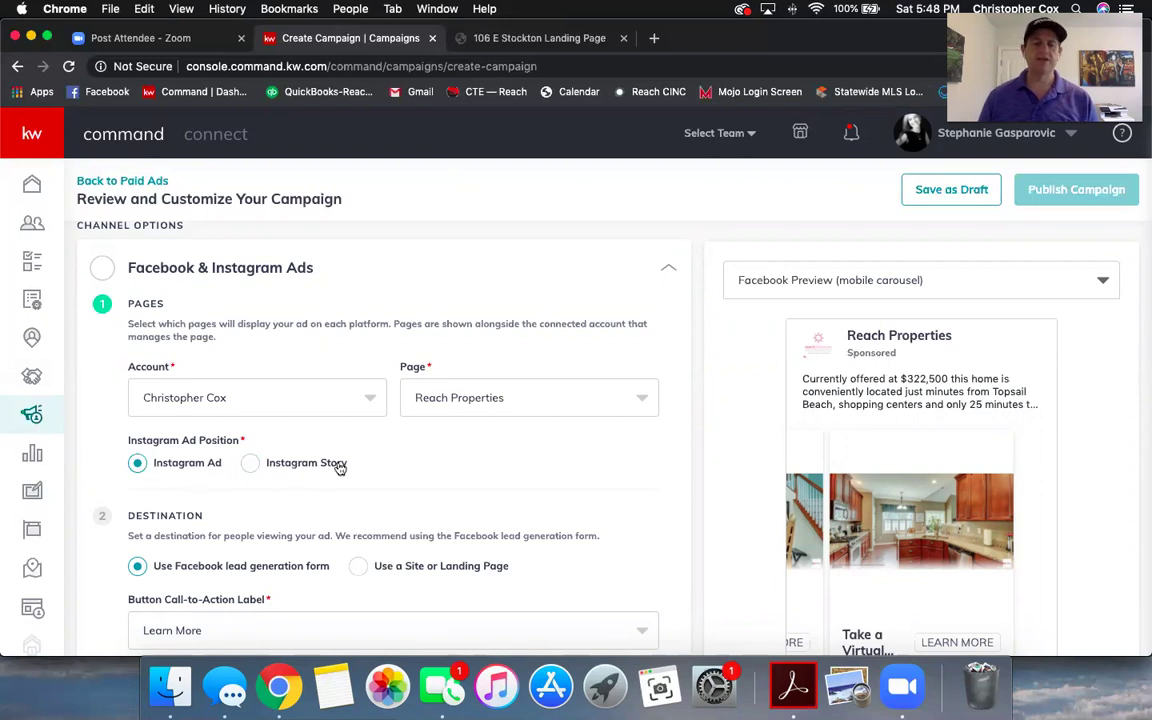
{"action": "scroll", "coordinate": [340, 465], "scroll_direction": "down", "scroll_amount": 2}
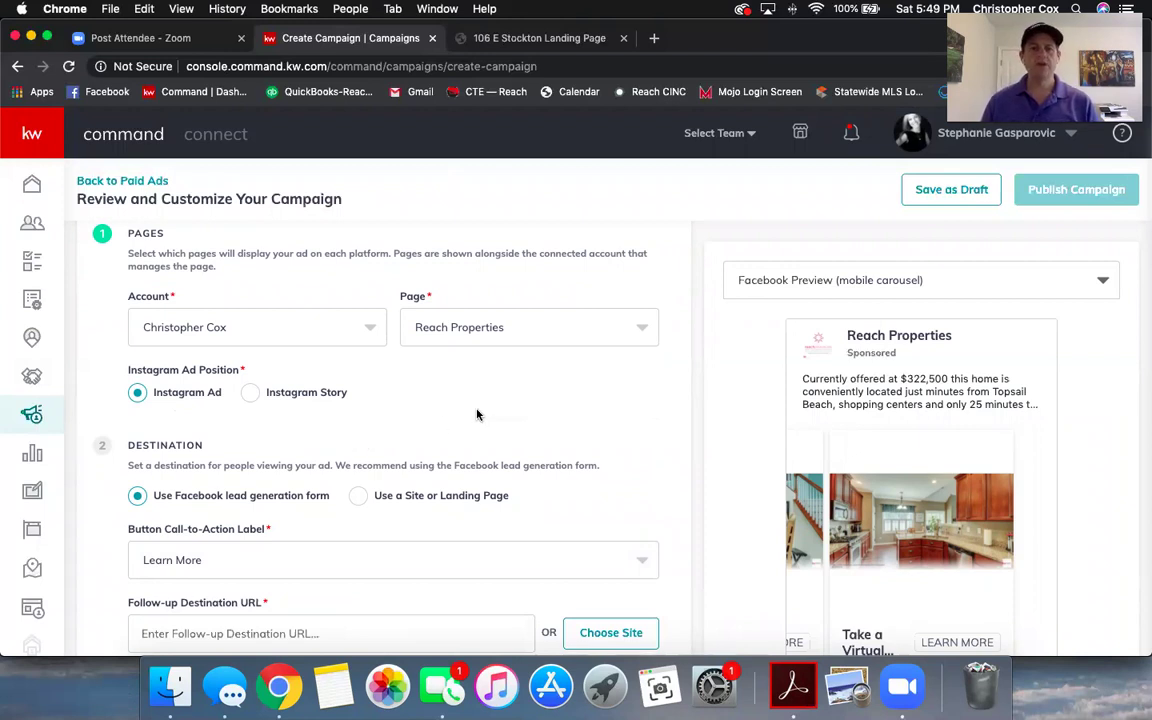
{"action": "scroll", "coordinate": [478, 414], "scroll_direction": "down", "scroll_amount": 1}
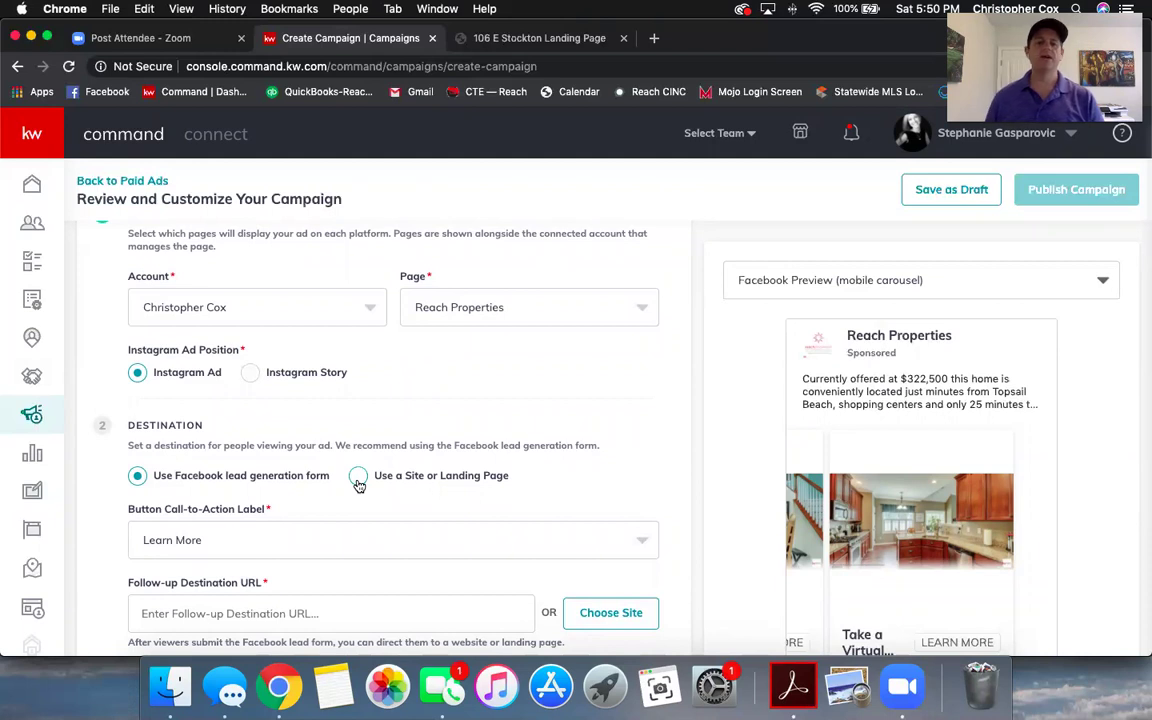
{"action": "left_click", "coordinate": [358, 479]}
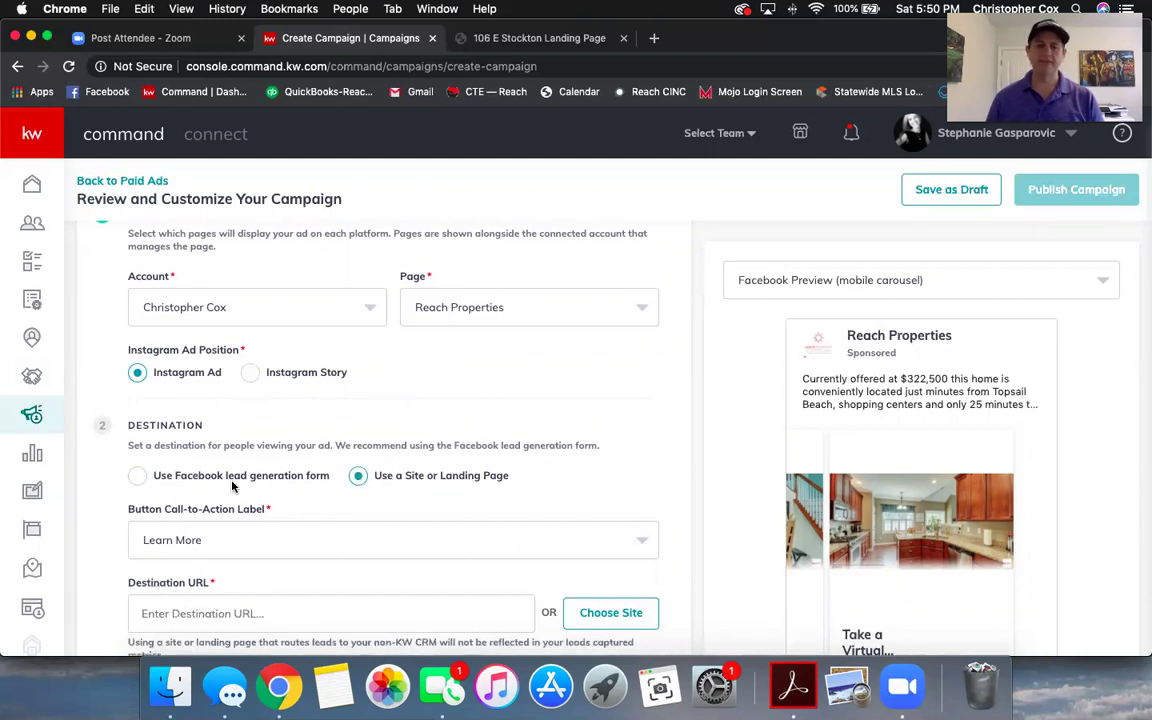
{"action": "left_click", "coordinate": [139, 477]}
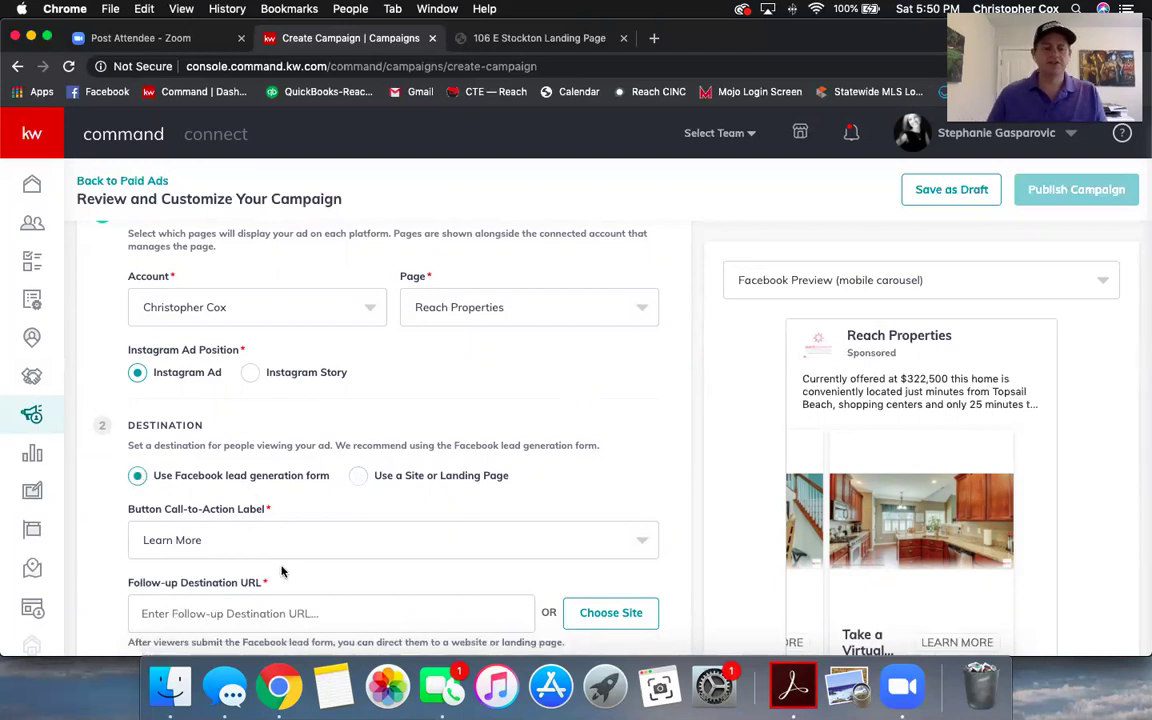
{"action": "scroll", "coordinate": [262, 476], "scroll_direction": "down", "scroll_amount": 1}
{"action": "left_click", "coordinate": [303, 511]}
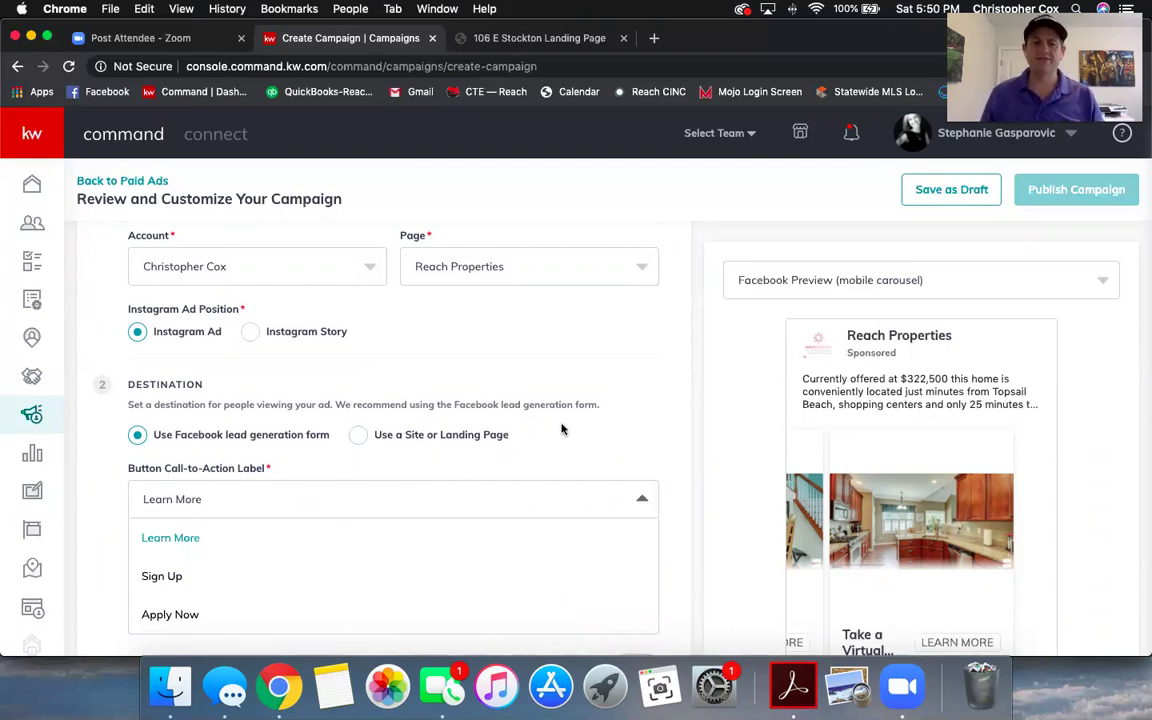
{"action": "left_click", "coordinate": [188, 543]}
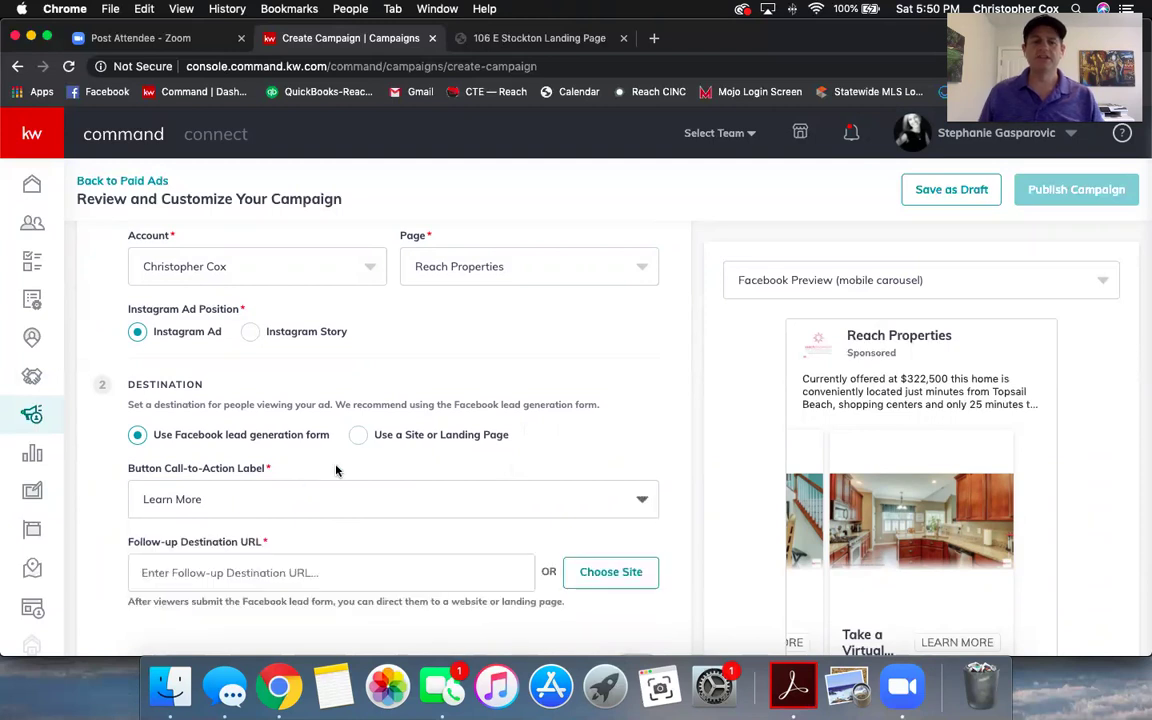
{"action": "scroll", "coordinate": [336, 470], "scroll_direction": "down", "scroll_amount": 1}
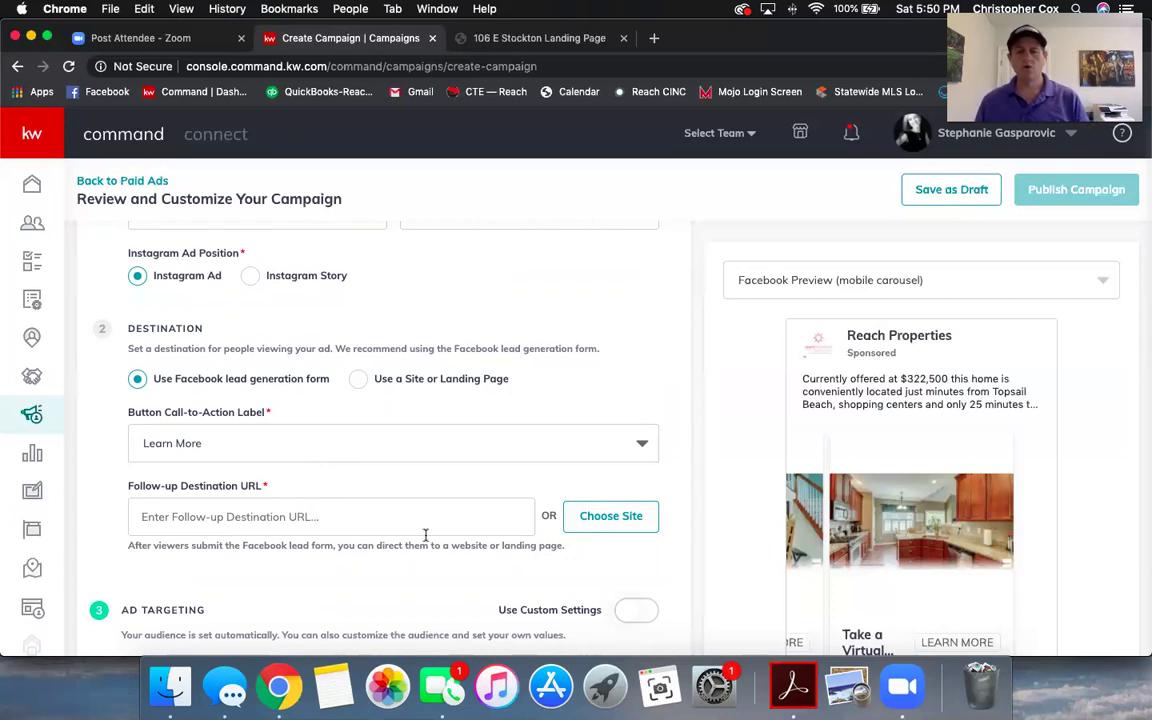
- Browse the saved sites list for a possible follow-up destination page
{"action": "left_click", "coordinate": [610, 520]}
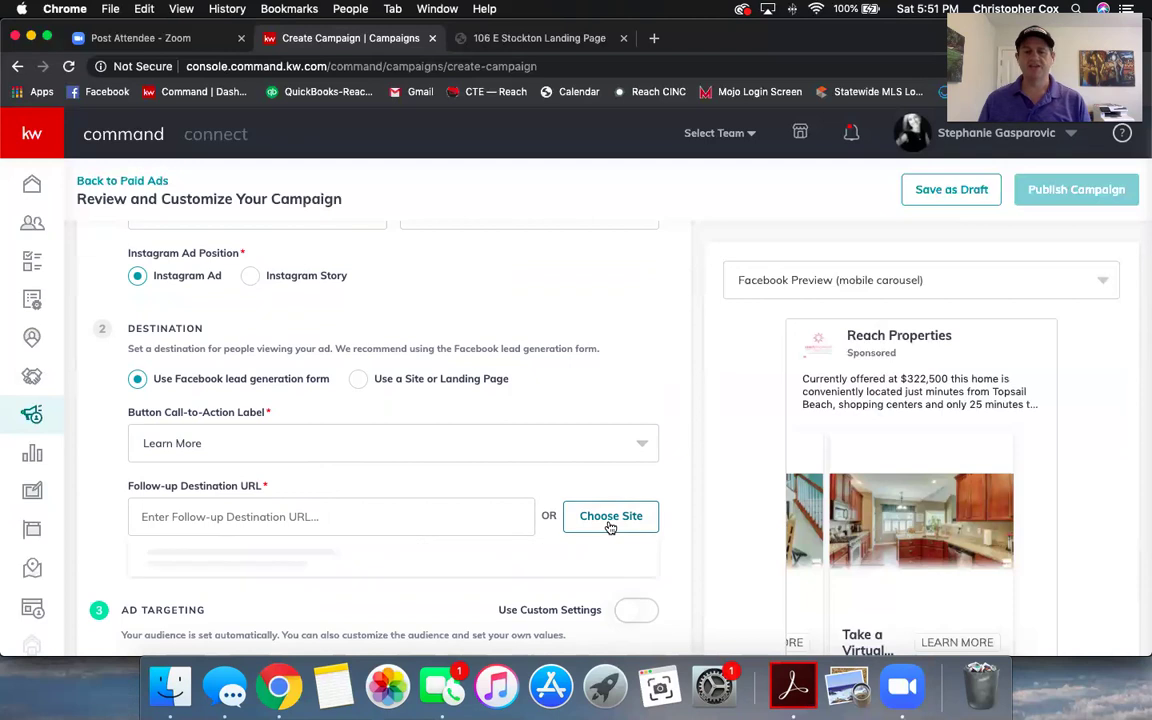
{"action": "scroll", "coordinate": [281, 574], "scroll_direction": "down", "scroll_amount": 3}
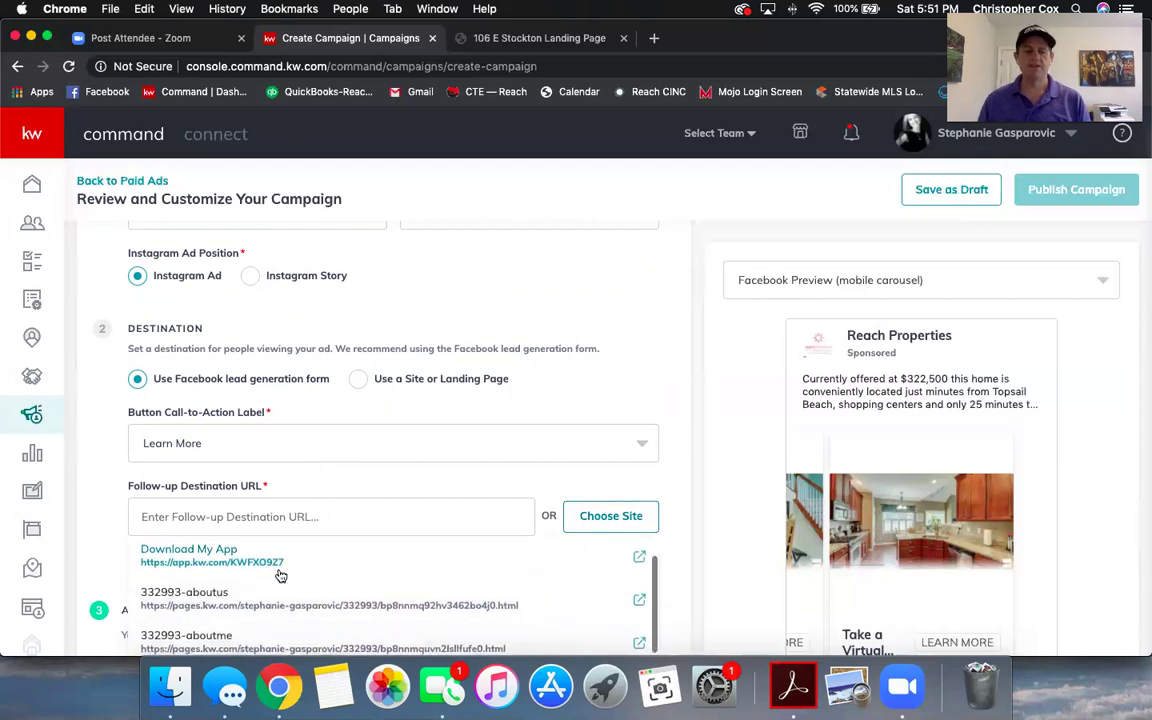
{"action": "scroll", "coordinate": [281, 576], "scroll_direction": "down", "scroll_amount": 3}
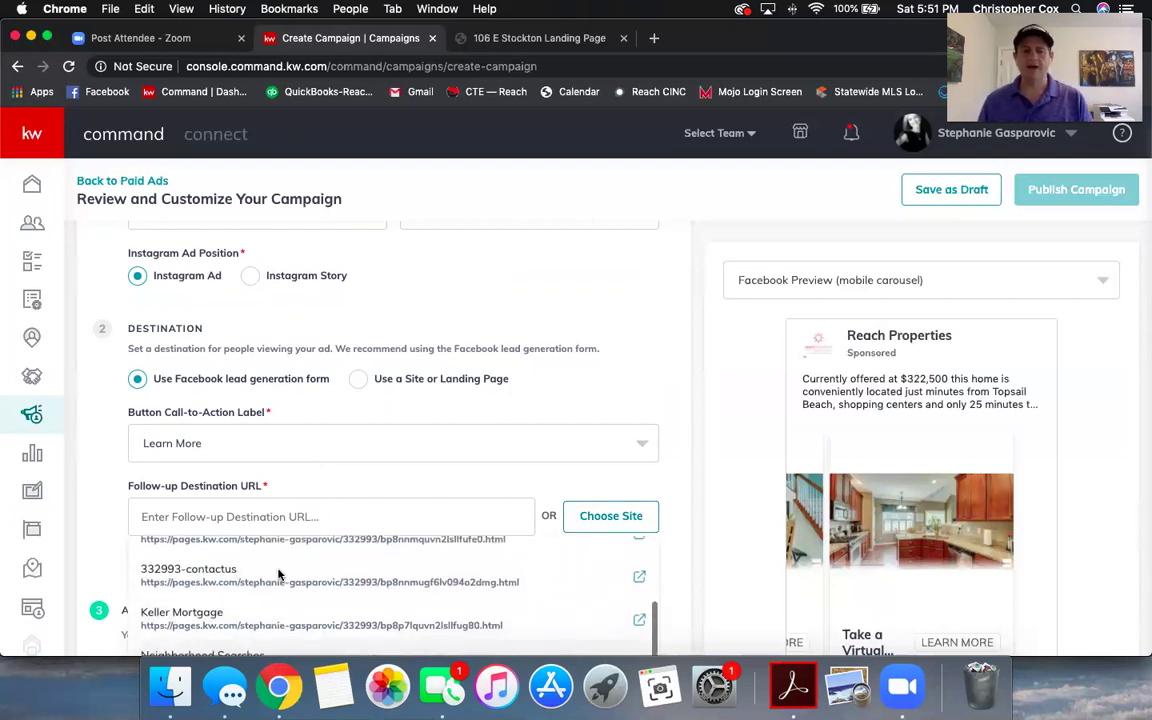
{"action": "scroll", "coordinate": [283, 590], "scroll_direction": "down", "scroll_amount": 3}
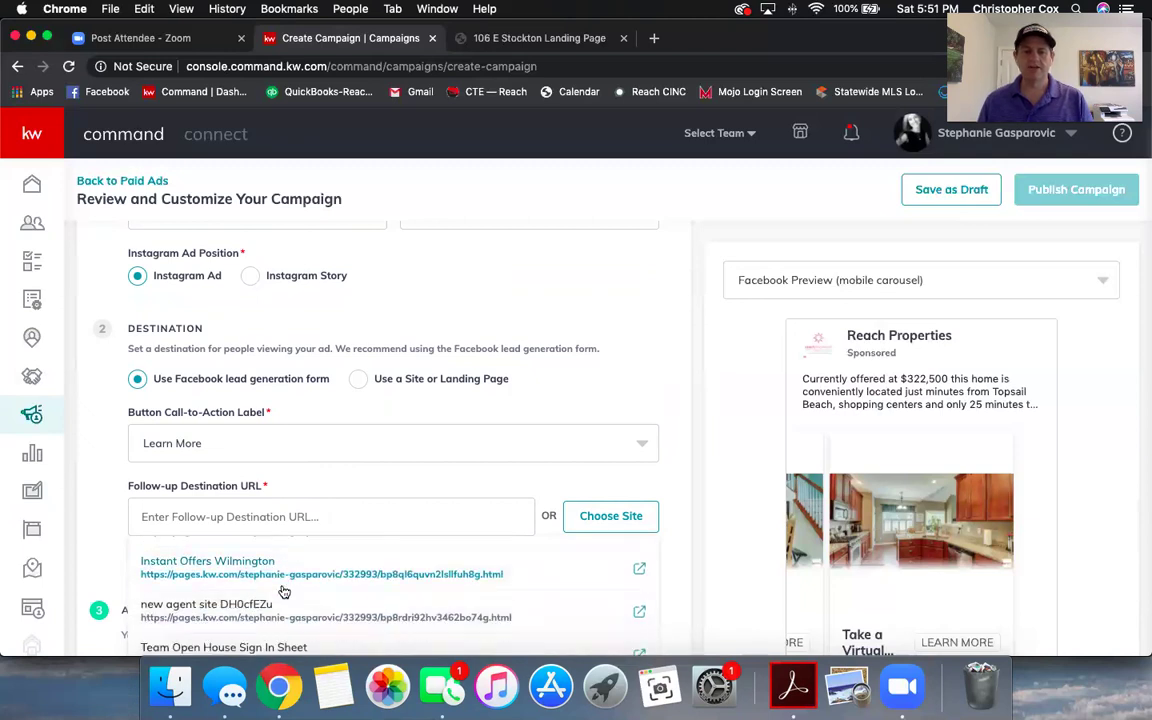
{"action": "scroll", "coordinate": [284, 590], "scroll_direction": "down", "scroll_amount": 2}
{"action": "scroll", "coordinate": [285, 590], "scroll_direction": "up", "scroll_amount": 3}
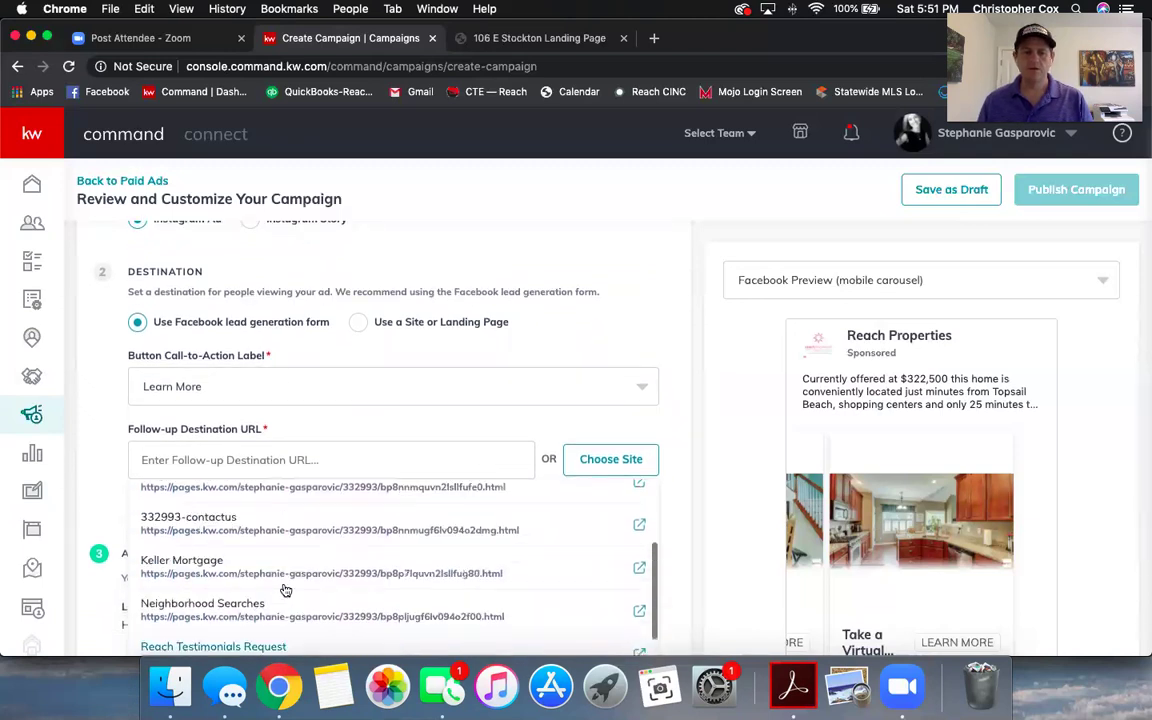
- Start the Follow-up Destination URL with 'http'
{"action": "type", "text": "https:/"}
{"action": "key", "text": "BackSpace"}
{"action": "key", "text": "BackSpace"}
{"action": "key", "text": "BackSpace"}
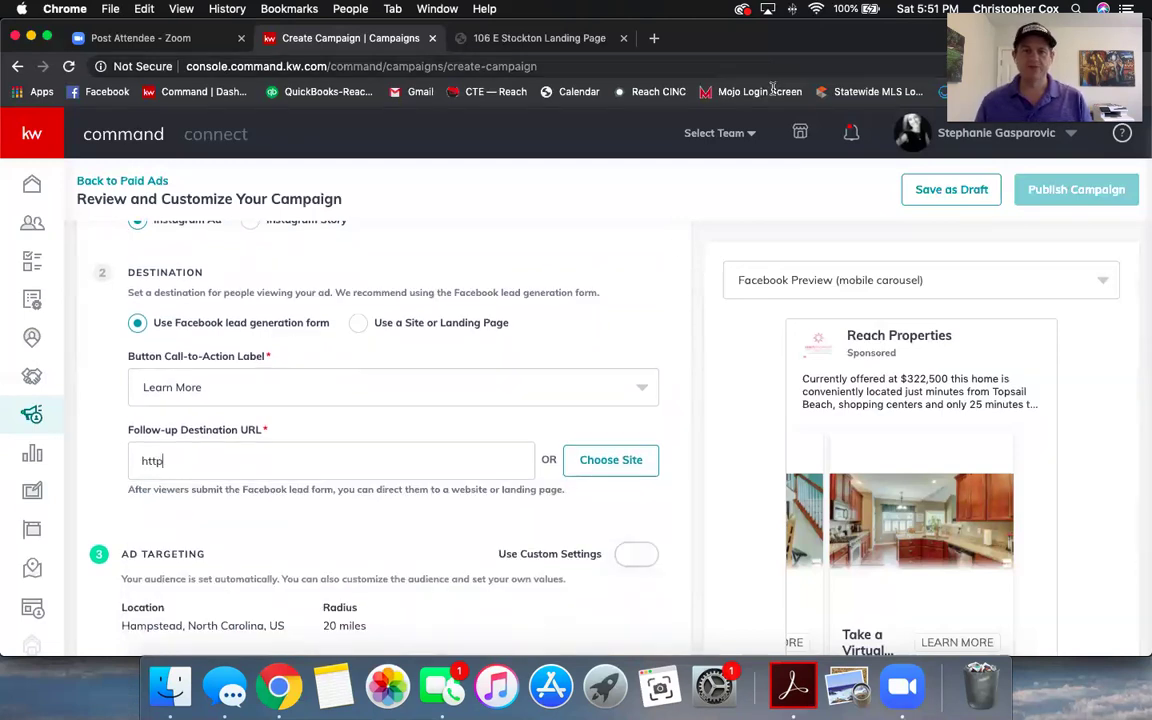
{"action": "left_click", "coordinate": [765, 66]}
{"action": "left_click_drag", "start_coordinate": [759, 38], "coordinate": [740, 143]}
{"action": "left_click", "coordinate": [519, 143]}
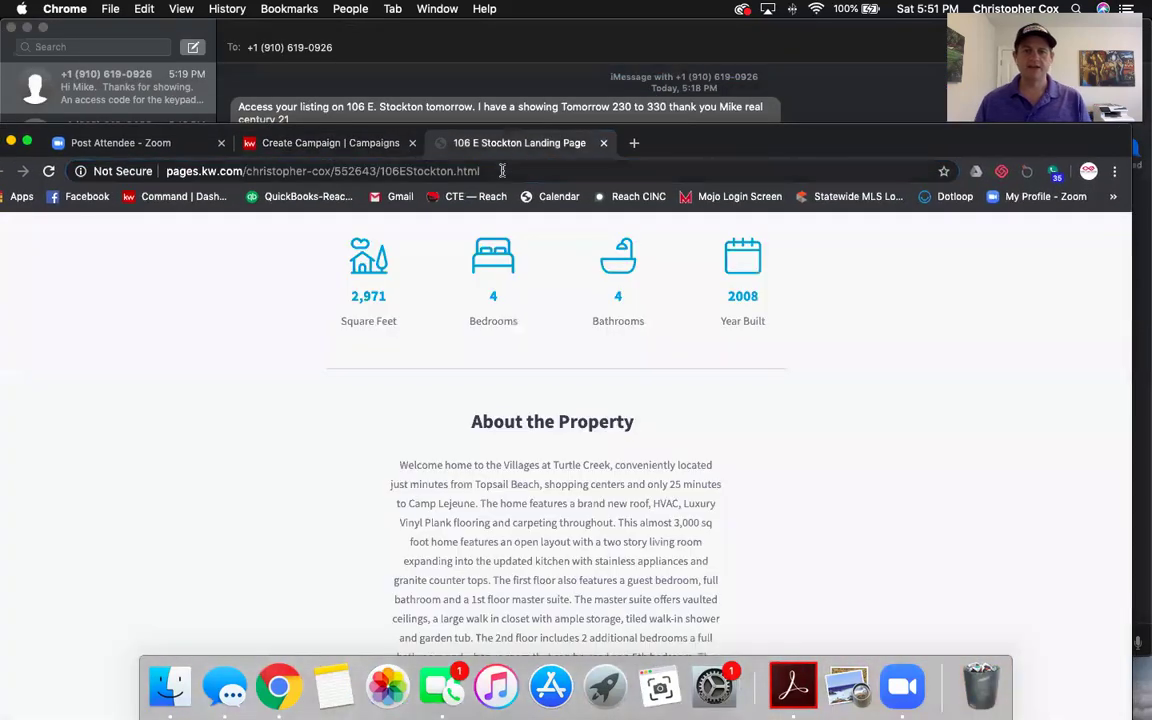
{"action": "left_click", "coordinate": [502, 171]}
{"action": "key", "text": "super+c"}
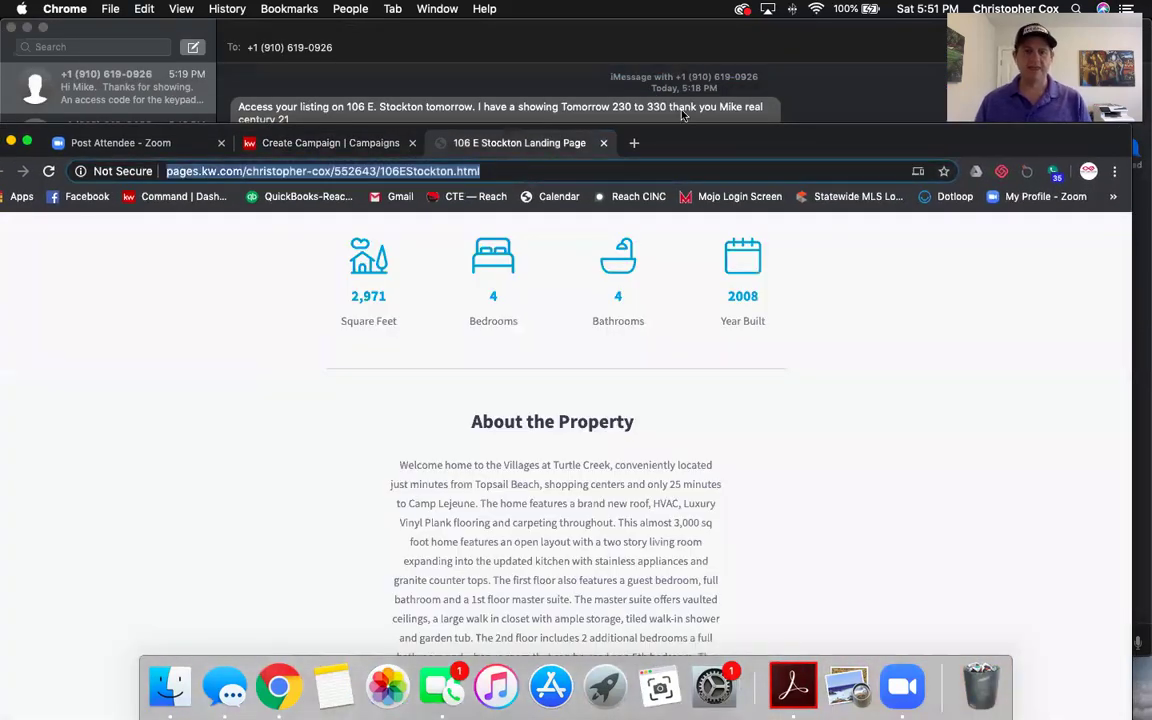
- Replace the partial 'http' in Follow-up Destination URL with the pasted landing page address
{"action": "double_click", "coordinate": [830, 134]}
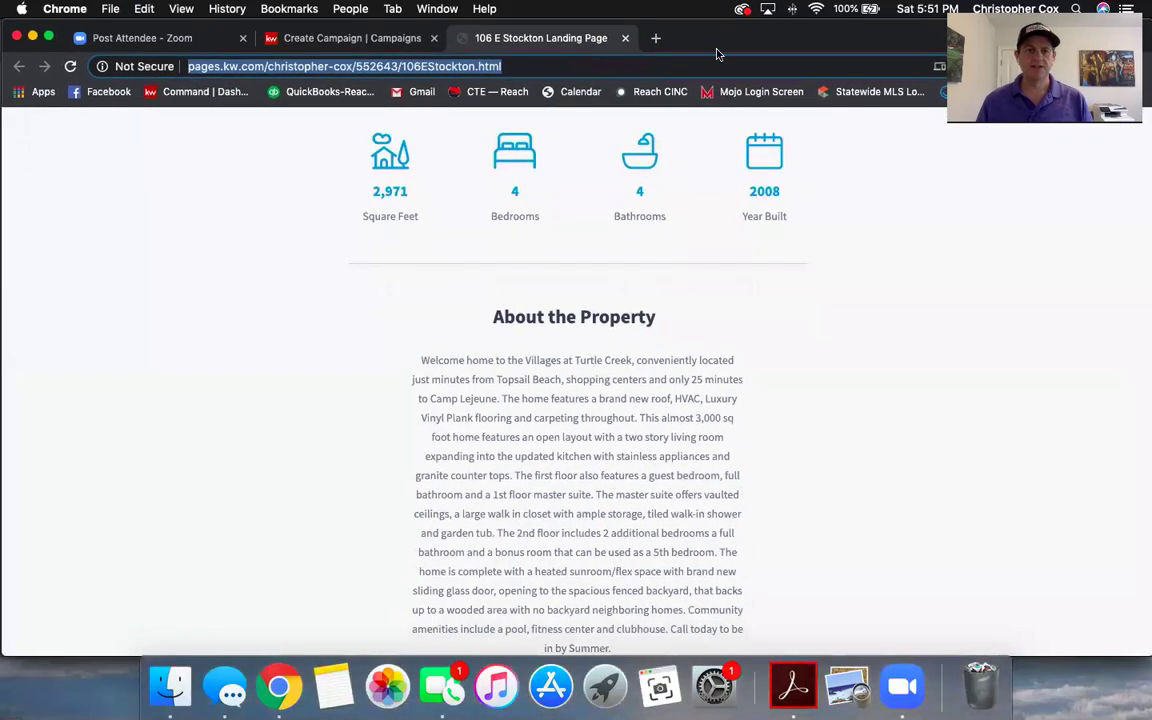
{"action": "double_click", "coordinate": [700, 43]}
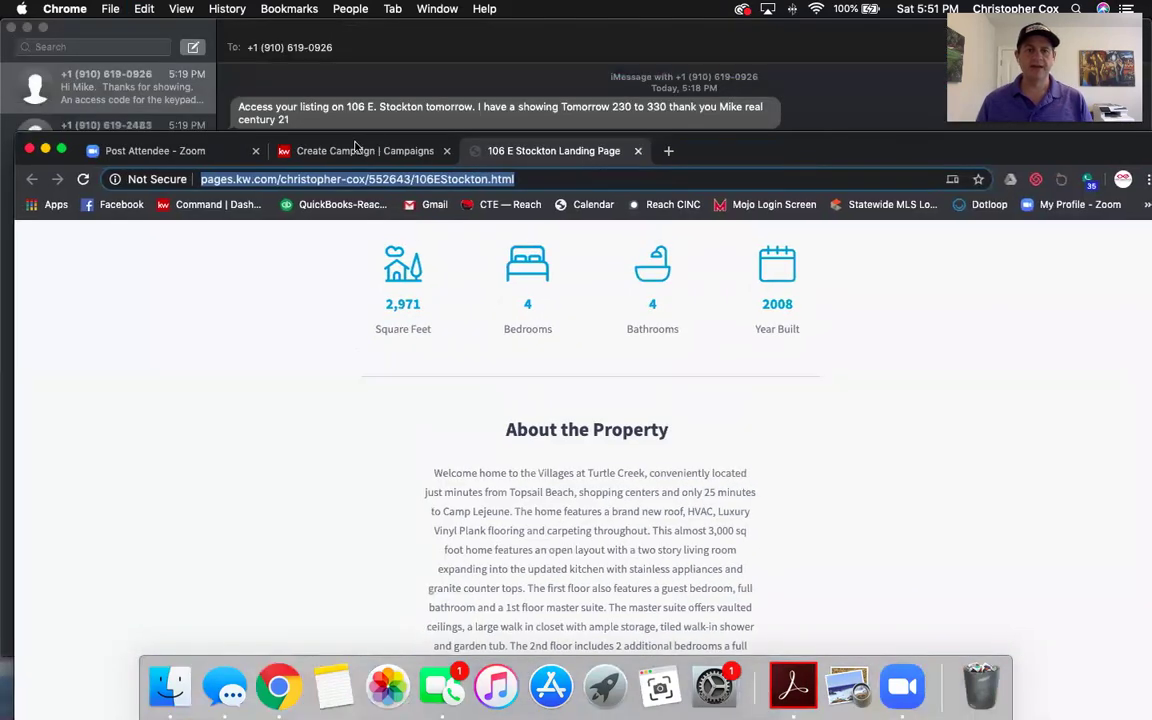
{"action": "left_click", "coordinate": [355, 150]}
{"action": "double_click", "coordinate": [692, 148]}
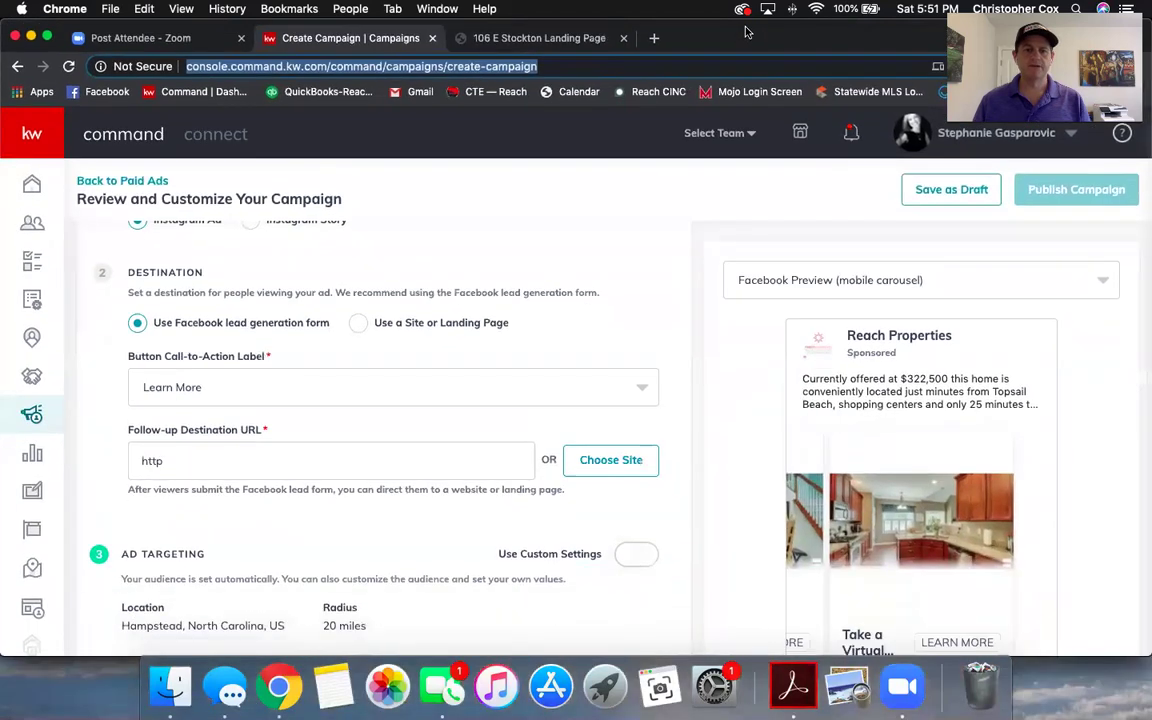
{"action": "left_click", "coordinate": [211, 460]}
{"action": "key", "text": "BackSpace"}
{"action": "key", "text": "BackSpace"}
{"action": "key", "text": "BackSpace"}
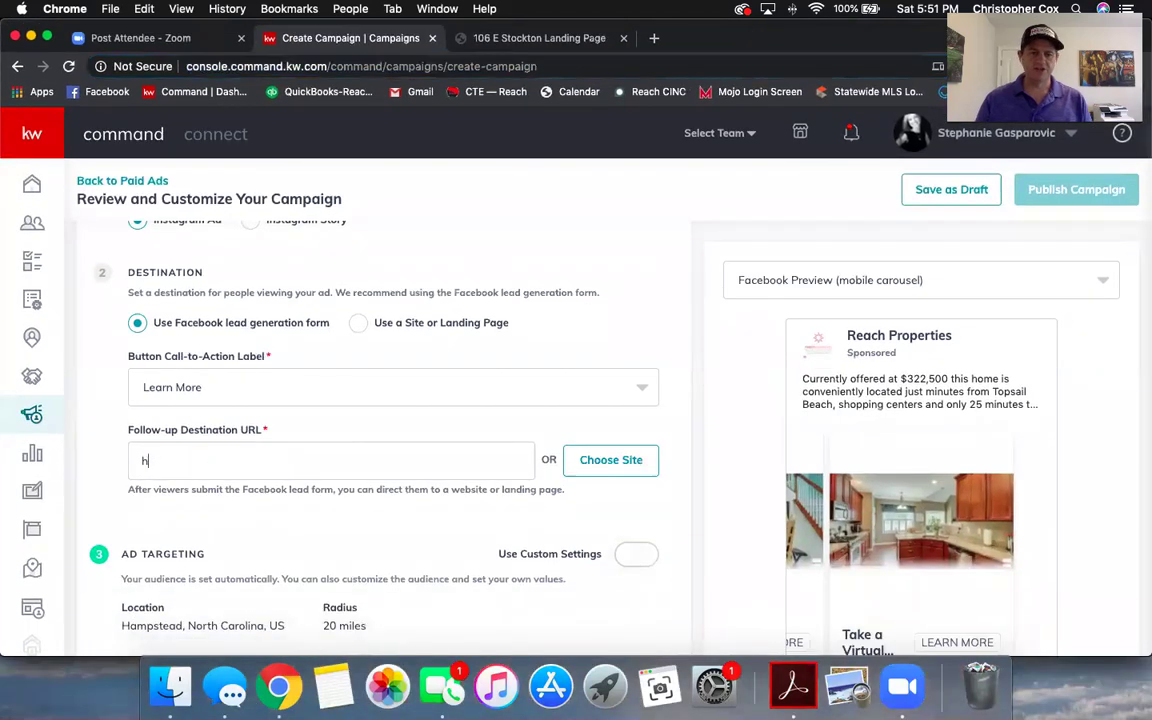
{"action": "key", "text": "BackSpace"}
{"action": "key", "text": "super+v"}
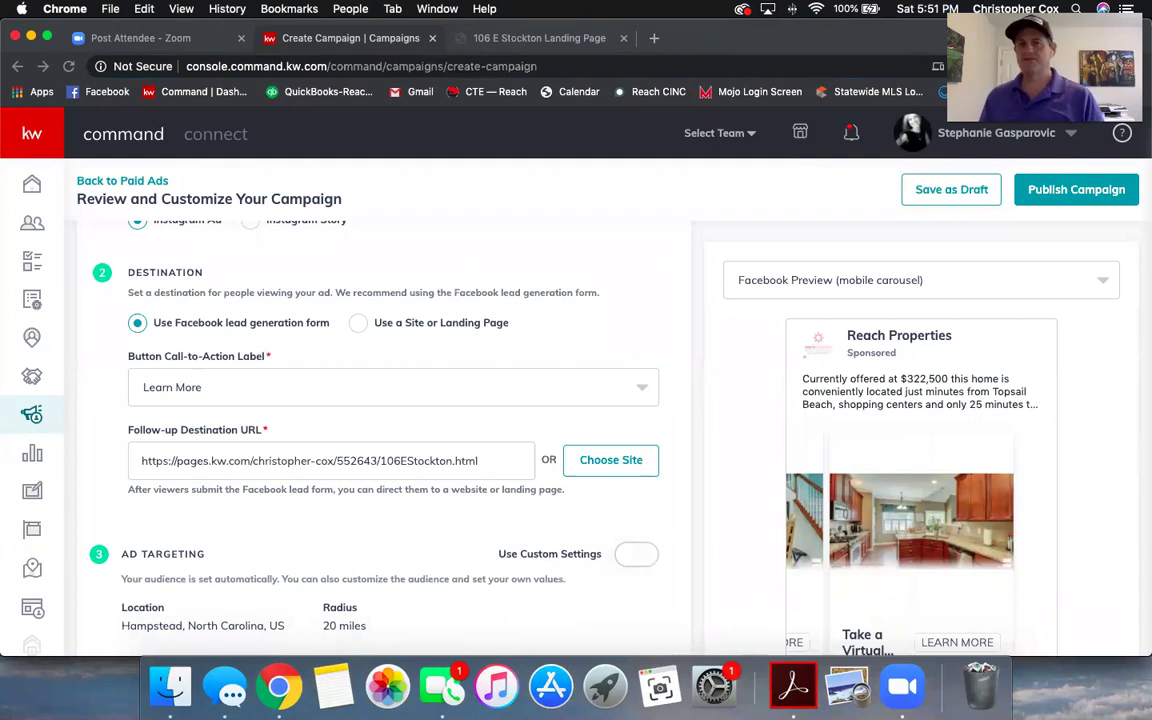
{"action": "left_click", "coordinate": [583, 48]}
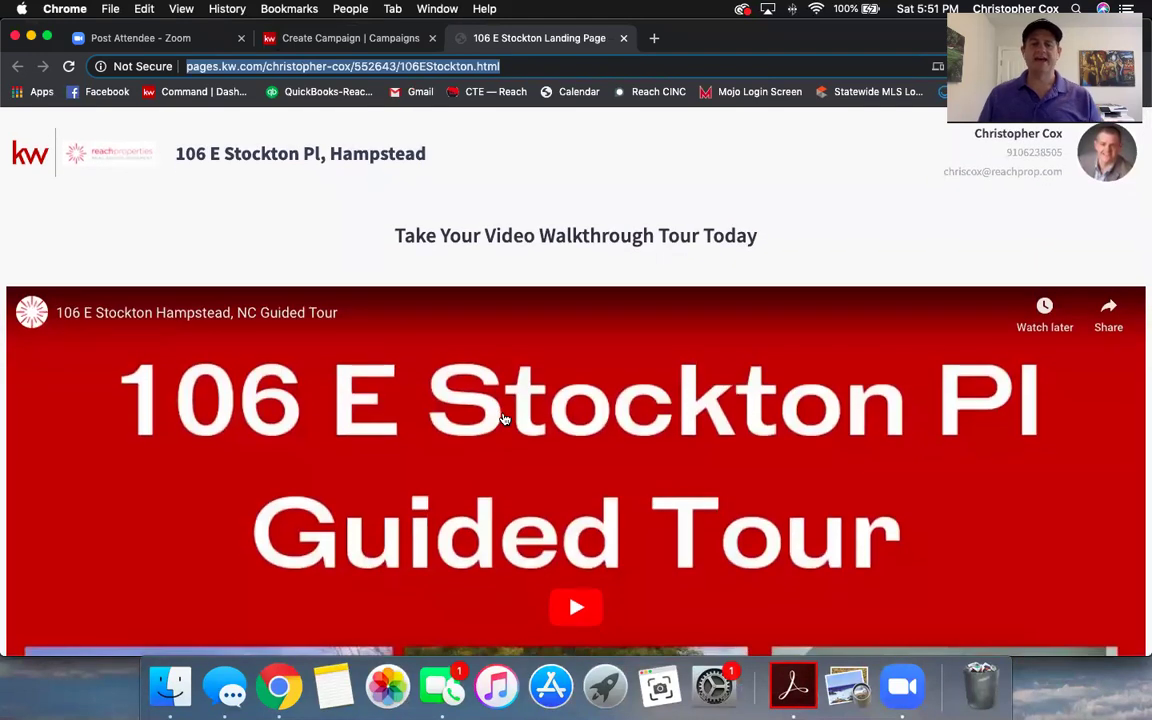
{"action": "scroll", "coordinate": [490, 426], "scroll_direction": "down", "scroll_amount": 3}
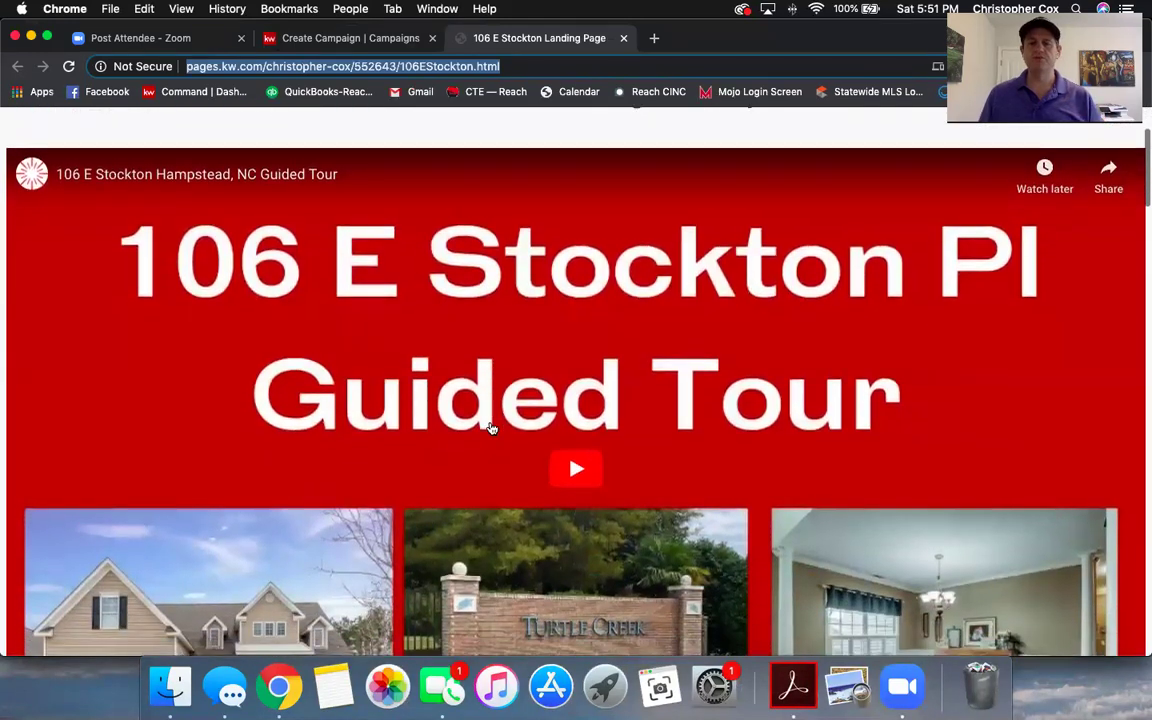
{"action": "scroll", "coordinate": [490, 428], "scroll_direction": "down", "scroll_amount": 5}
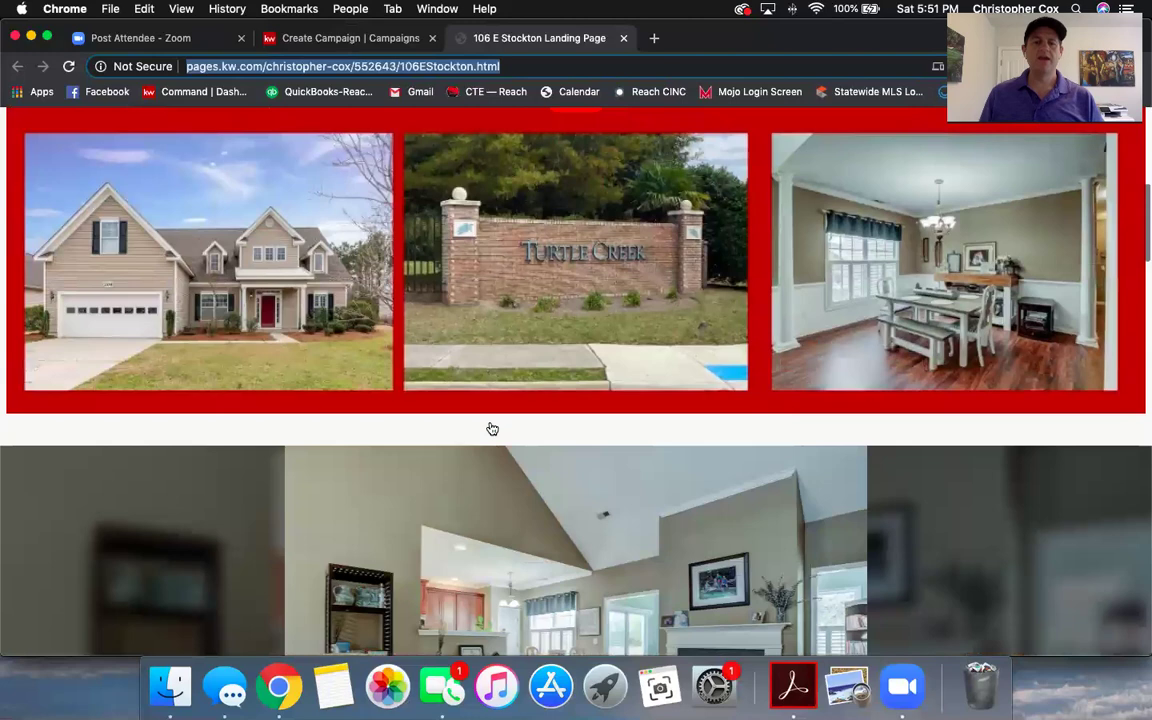
{"action": "scroll", "coordinate": [492, 429], "scroll_direction": "down", "scroll_amount": 6}
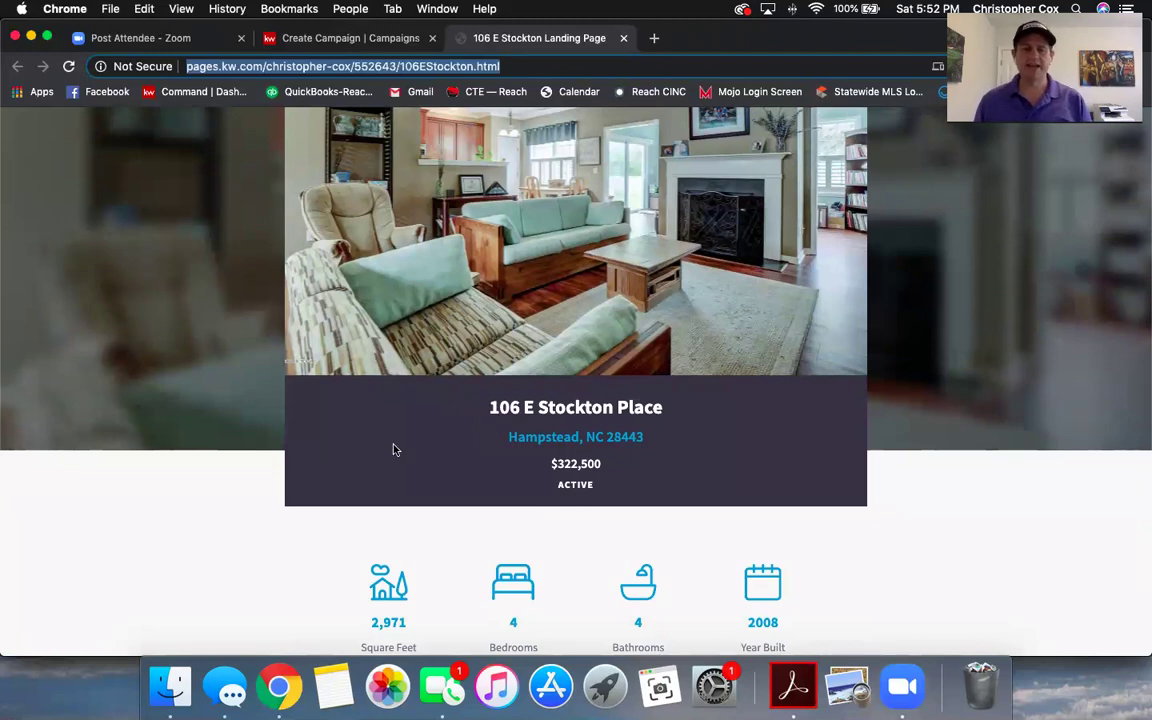
{"action": "scroll", "coordinate": [393, 450], "scroll_direction": "down", "scroll_amount": 3}
{"action": "scroll", "coordinate": [393, 447], "scroll_direction": "up", "scroll_amount": 10}
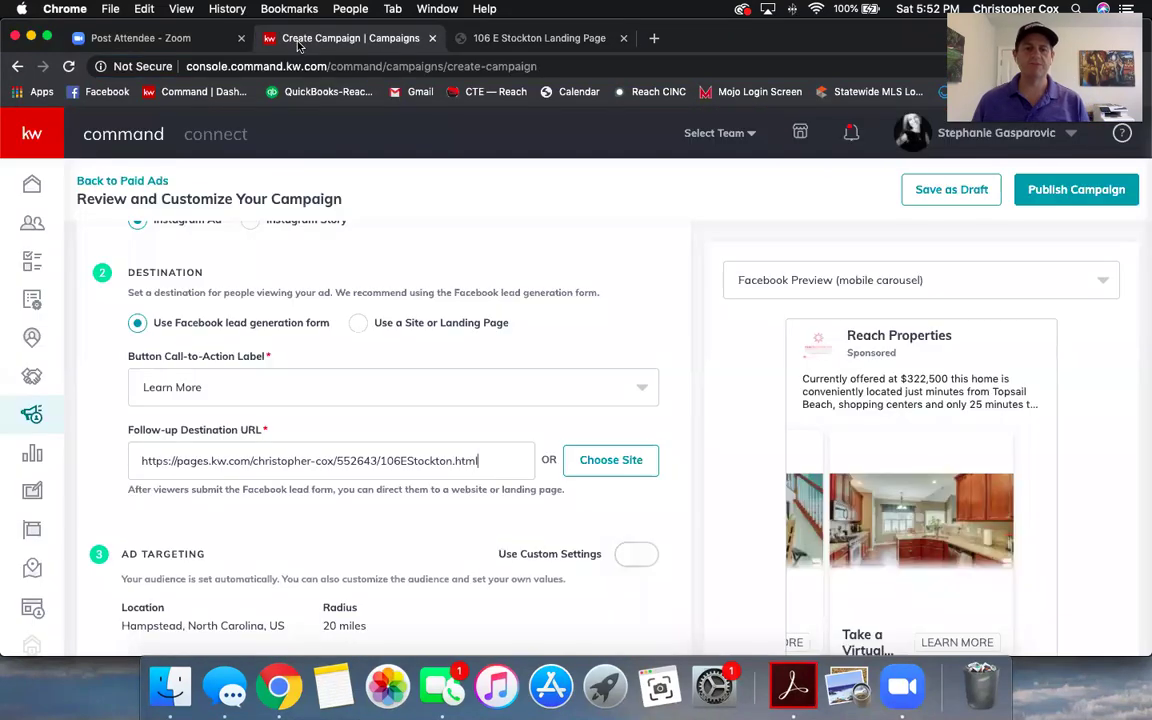
{"action": "left_click", "coordinate": [350, 38]}
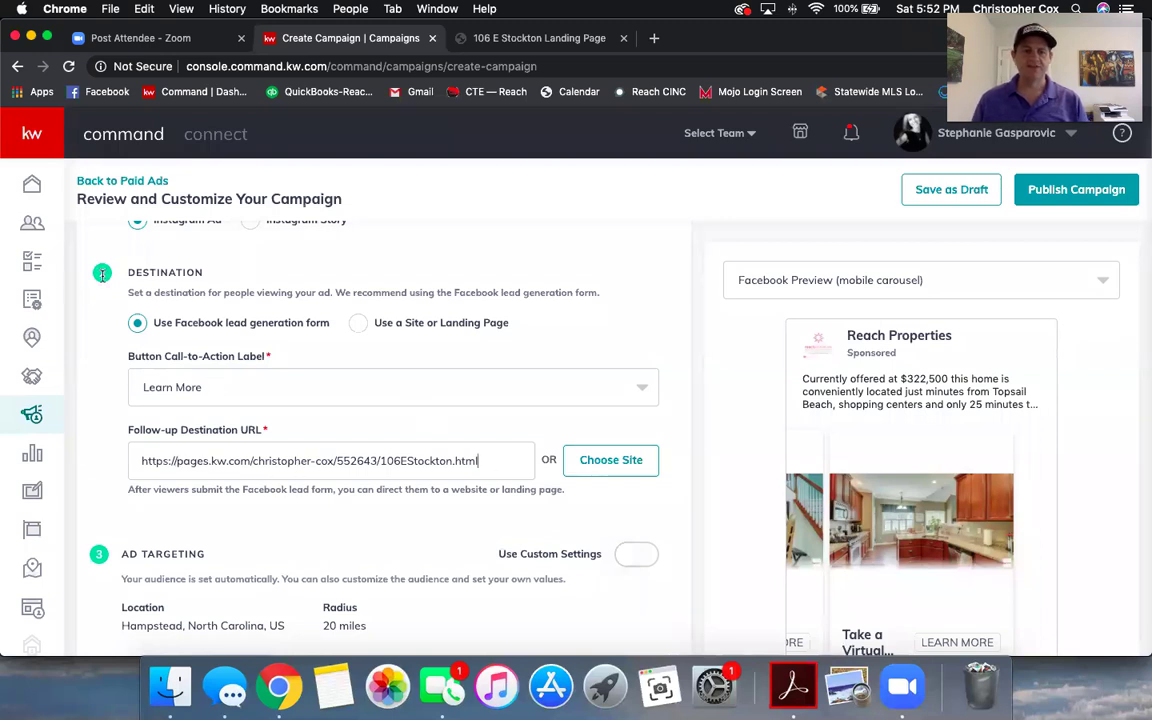
- Switch Ad Targeting to custom settings: a custom US audience within a 20-mile radius
{"action": "scroll", "coordinate": [144, 445], "scroll_direction": "down", "scroll_amount": 1}
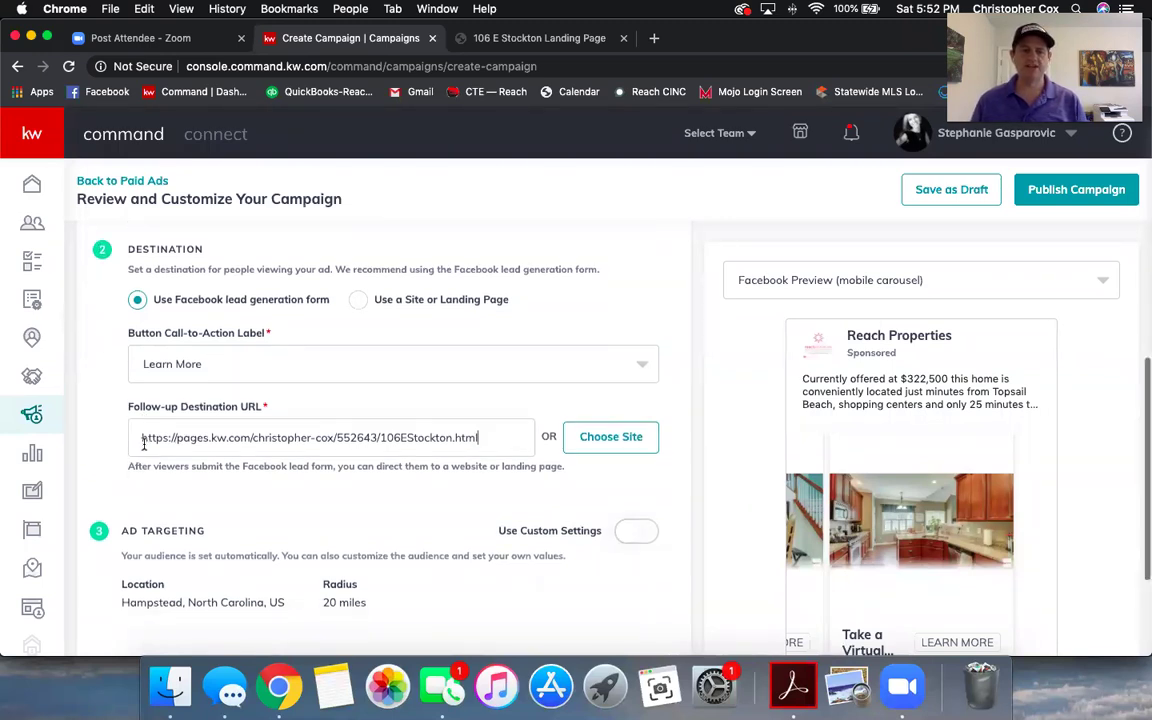
{"action": "scroll", "coordinate": [144, 445], "scroll_direction": "down", "scroll_amount": 1}
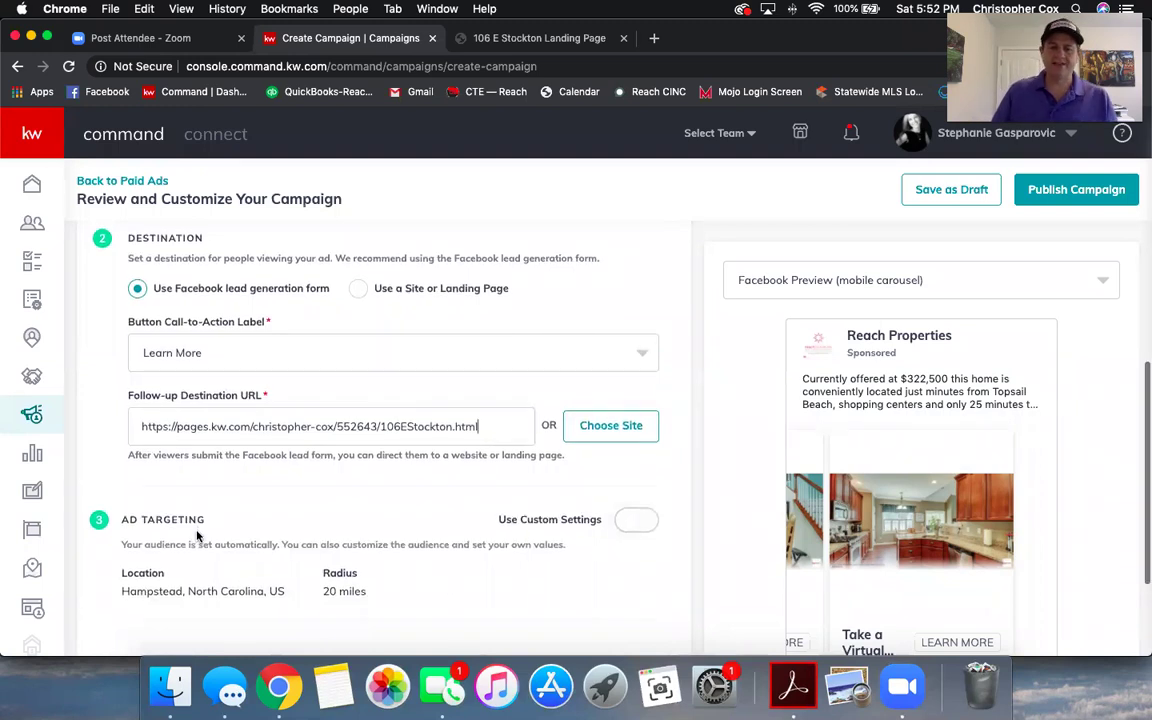
{"action": "scroll", "coordinate": [196, 536], "scroll_direction": "down", "scroll_amount": 1}
{"action": "scroll", "coordinate": [193, 540], "scroll_direction": "down", "scroll_amount": 1}
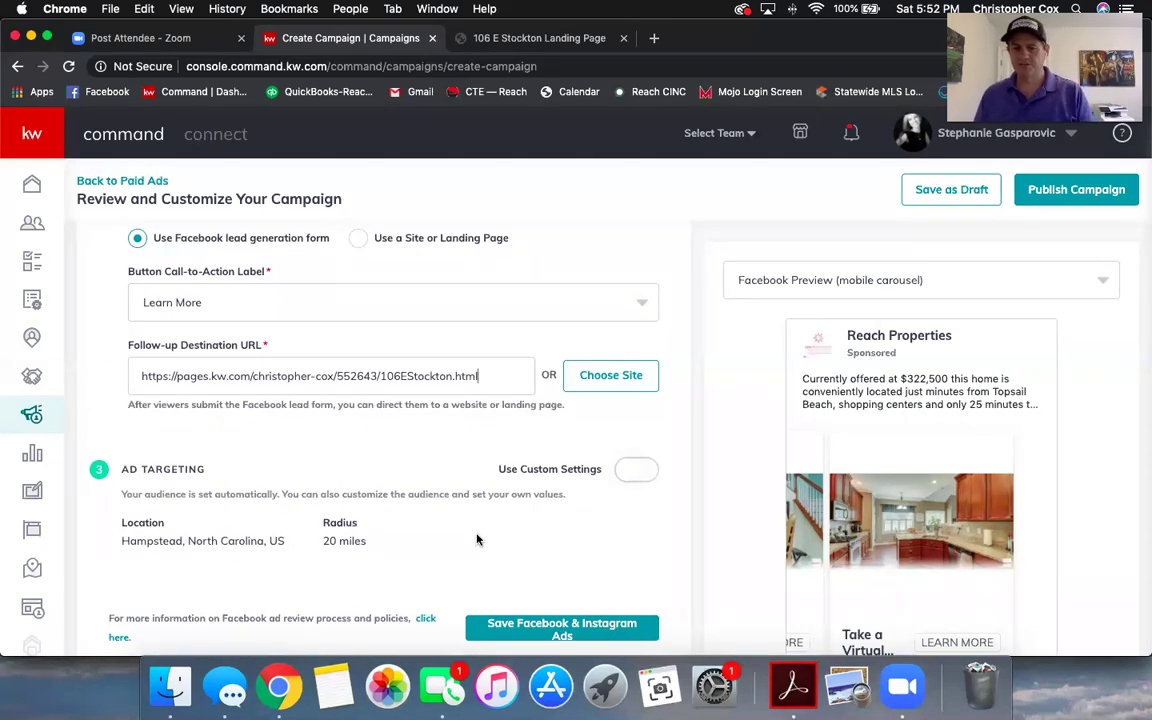
{"action": "left_click", "coordinate": [631, 470]}
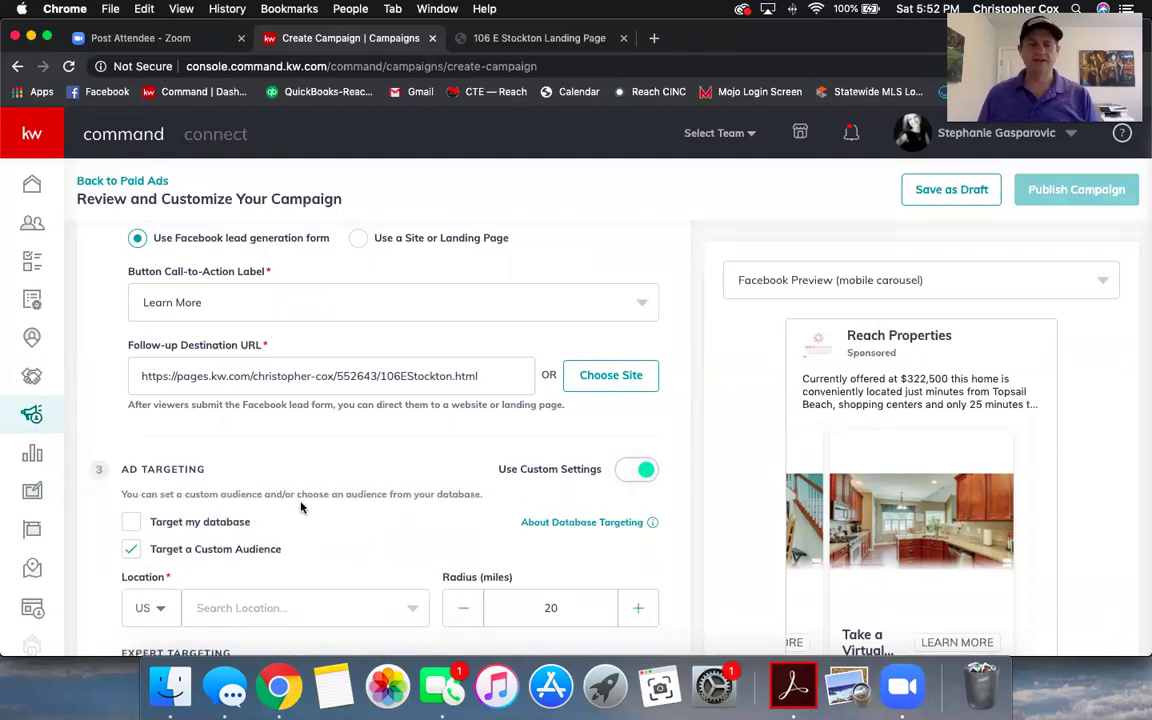
{"action": "scroll", "coordinate": [303, 504], "scroll_direction": "down", "scroll_amount": 1}
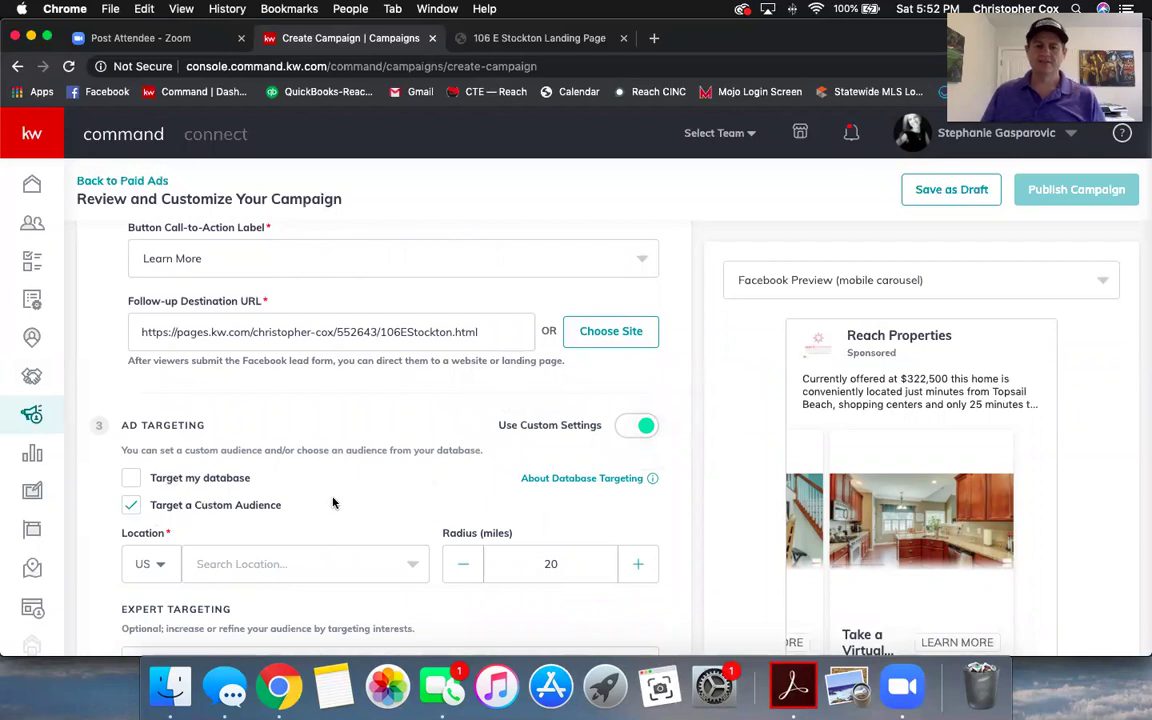
{"action": "scroll", "coordinate": [334, 504], "scroll_direction": "down", "scroll_amount": 2}
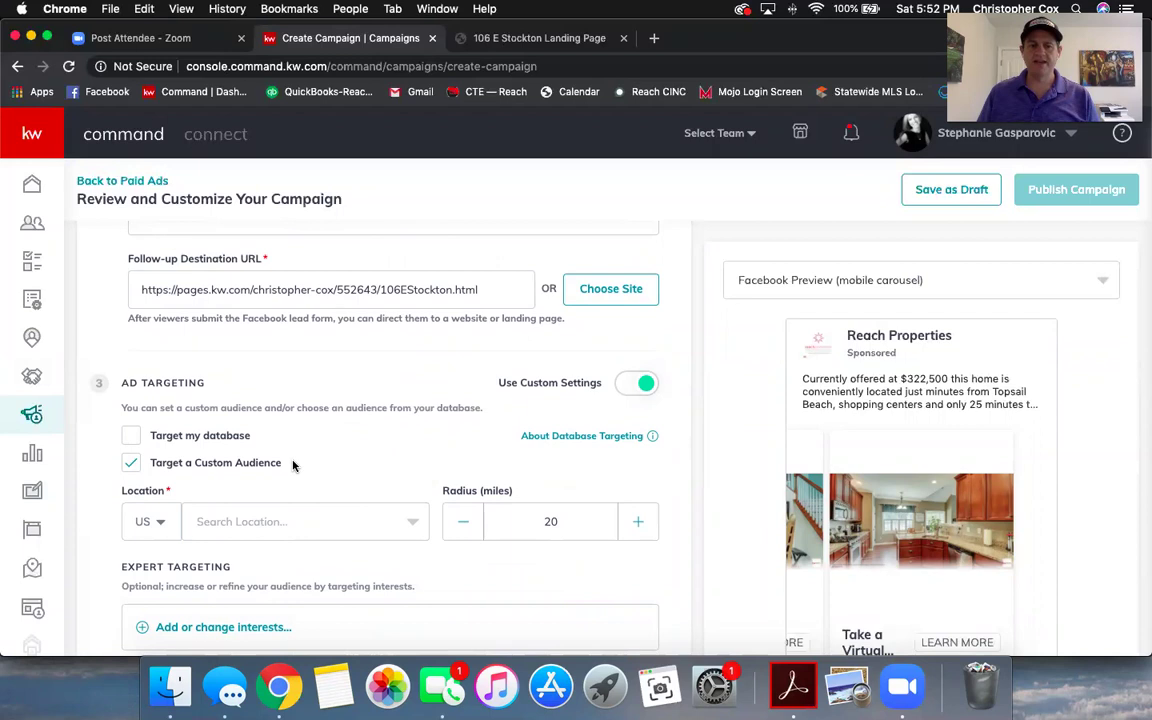
{"action": "scroll", "coordinate": [292, 465], "scroll_direction": "down", "scroll_amount": 1}
- Choose Hampstead, North Carolina as the location and lower the radius to 15 miles
{"action": "left_click", "coordinate": [290, 497]}
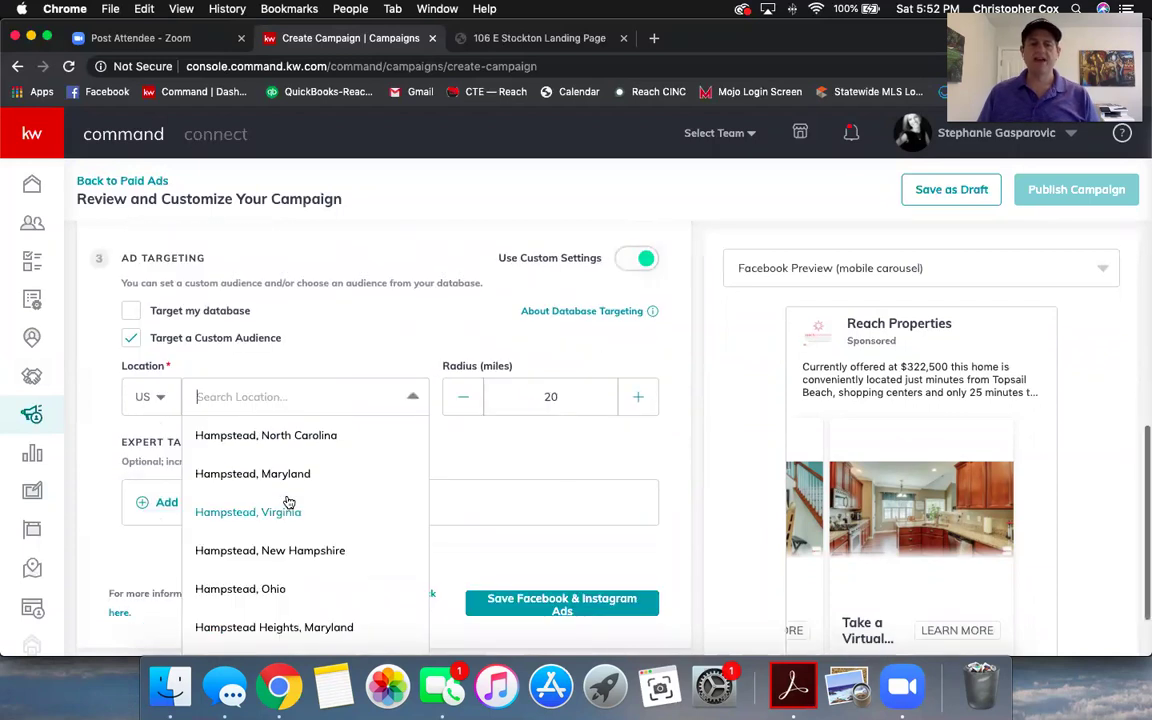
{"action": "left_click", "coordinate": [292, 449]}
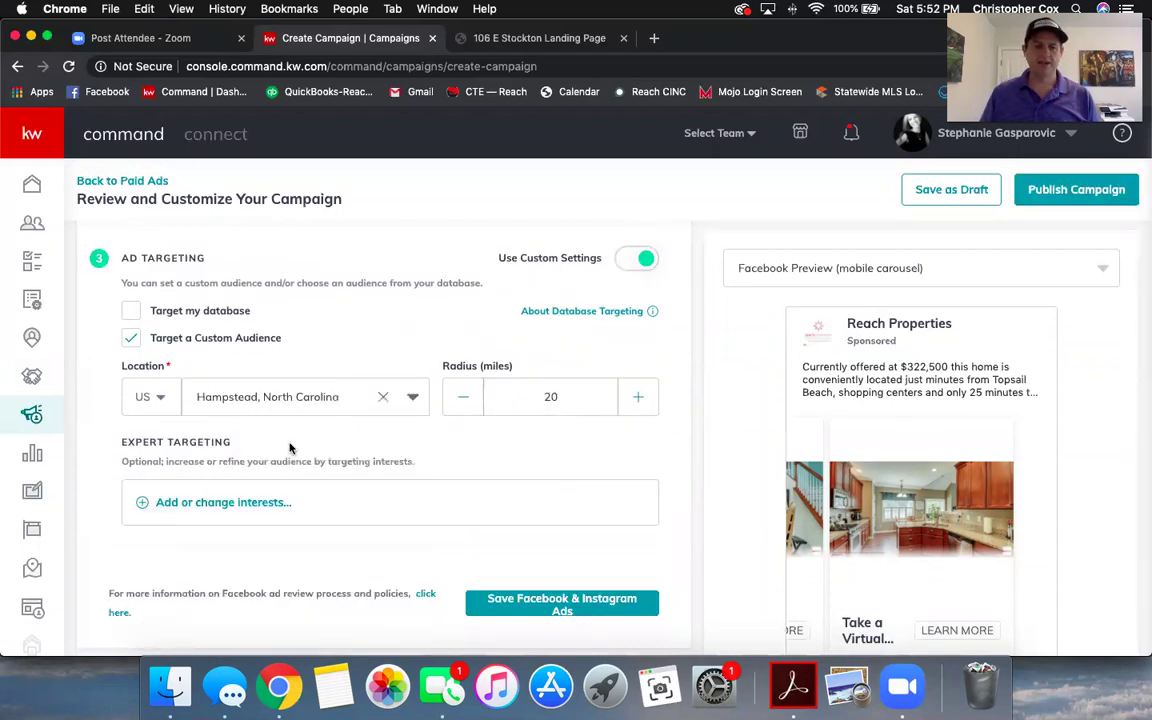
{"action": "left_click", "coordinate": [464, 396]}
{"action": "left_click", "coordinate": [464, 396]}
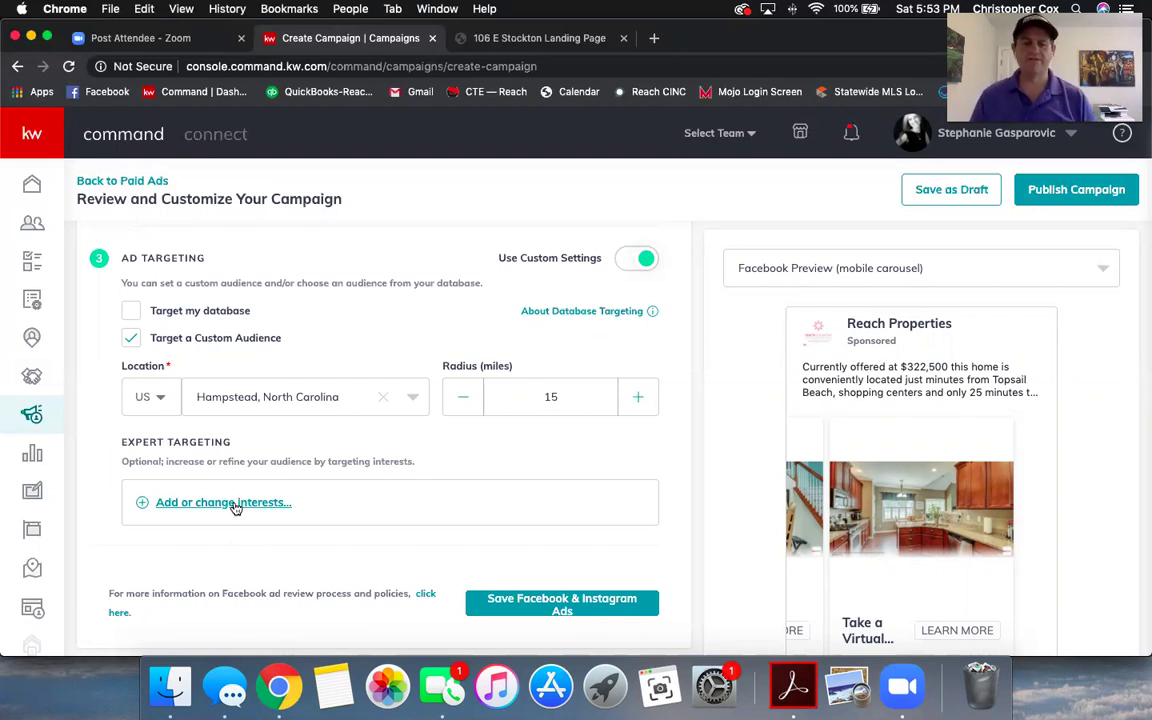
{"action": "left_click", "coordinate": [232, 506]}
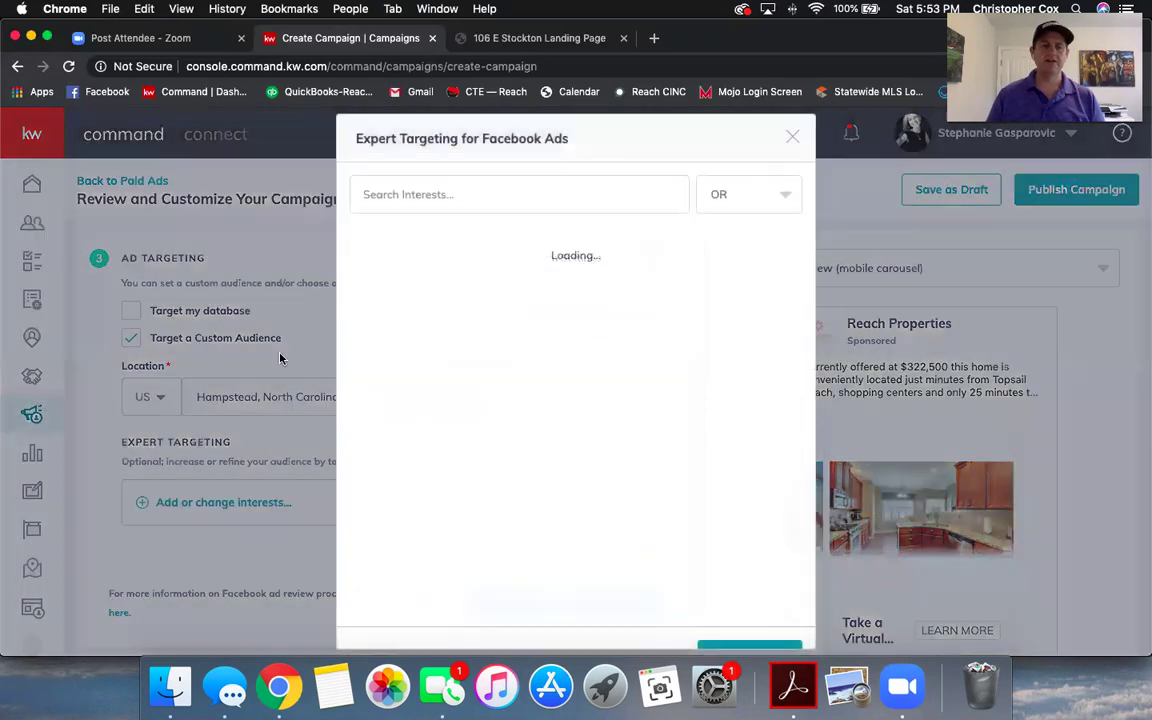
{"action": "left_click", "coordinate": [469, 198]}
{"action": "type", "text": "e"}
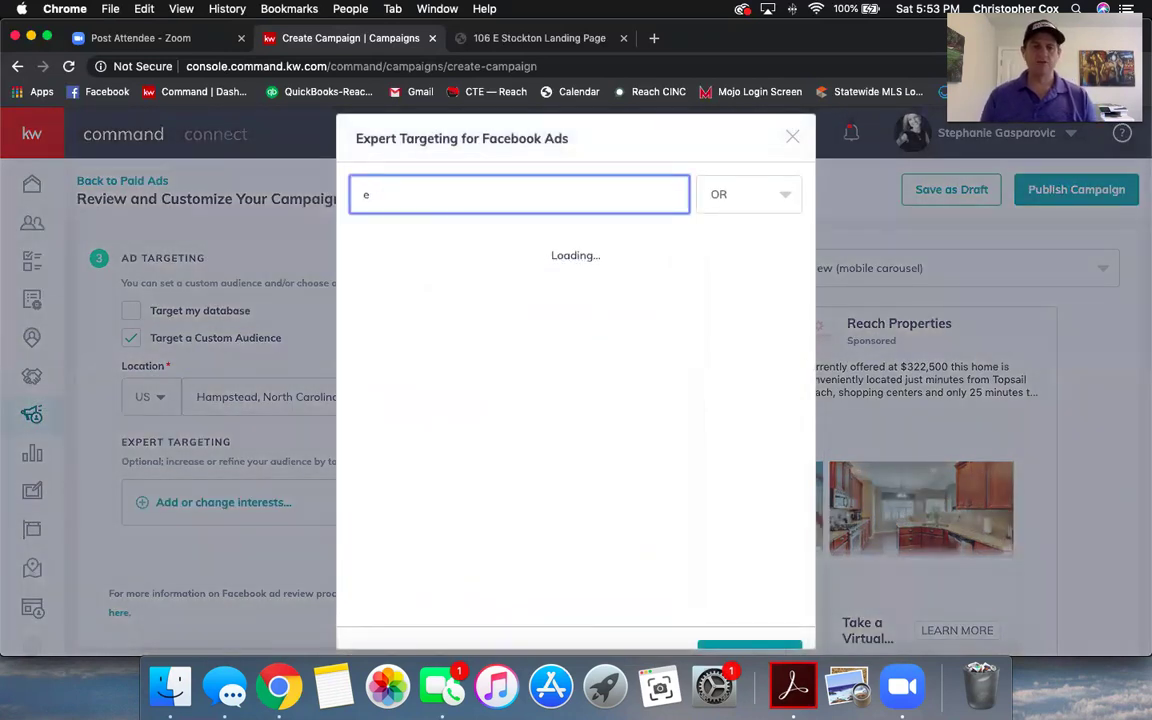
{"action": "key", "text": "BackSpace"}
{"action": "type", "text": "realtor.com"}
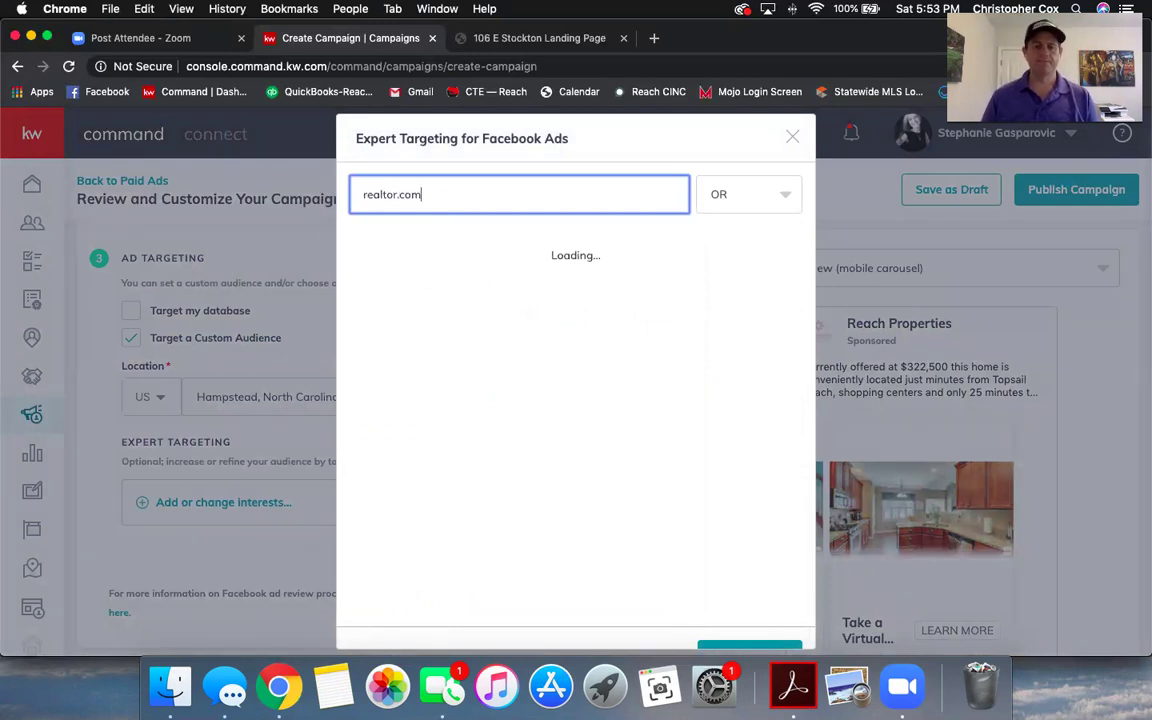
{"action": "left_click", "coordinate": [392, 255]}
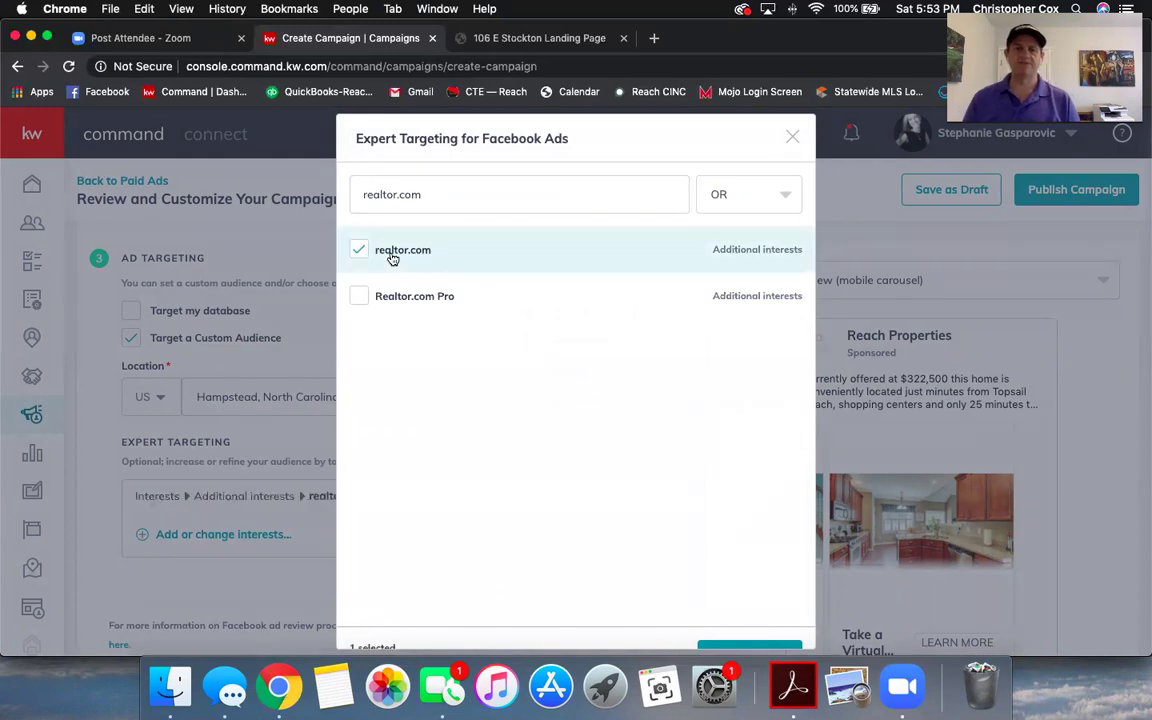
{"action": "scroll", "coordinate": [665, 457], "scroll_direction": "down", "scroll_amount": 1}
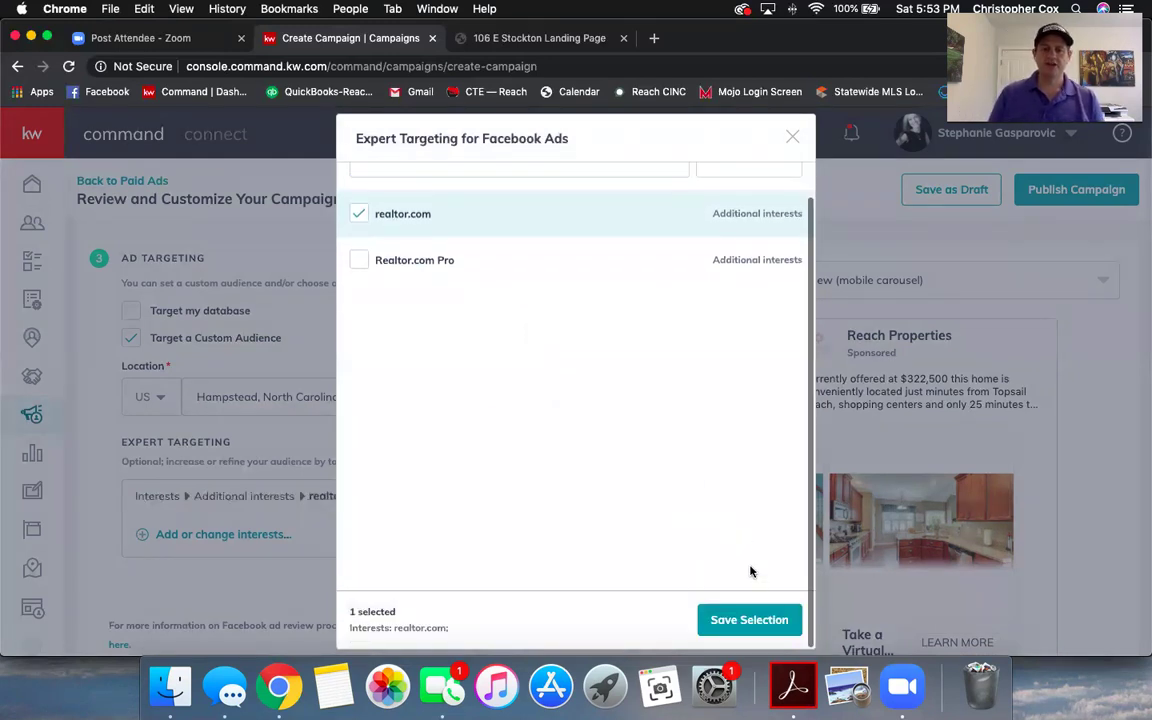
{"action": "left_click", "coordinate": [794, 139]}
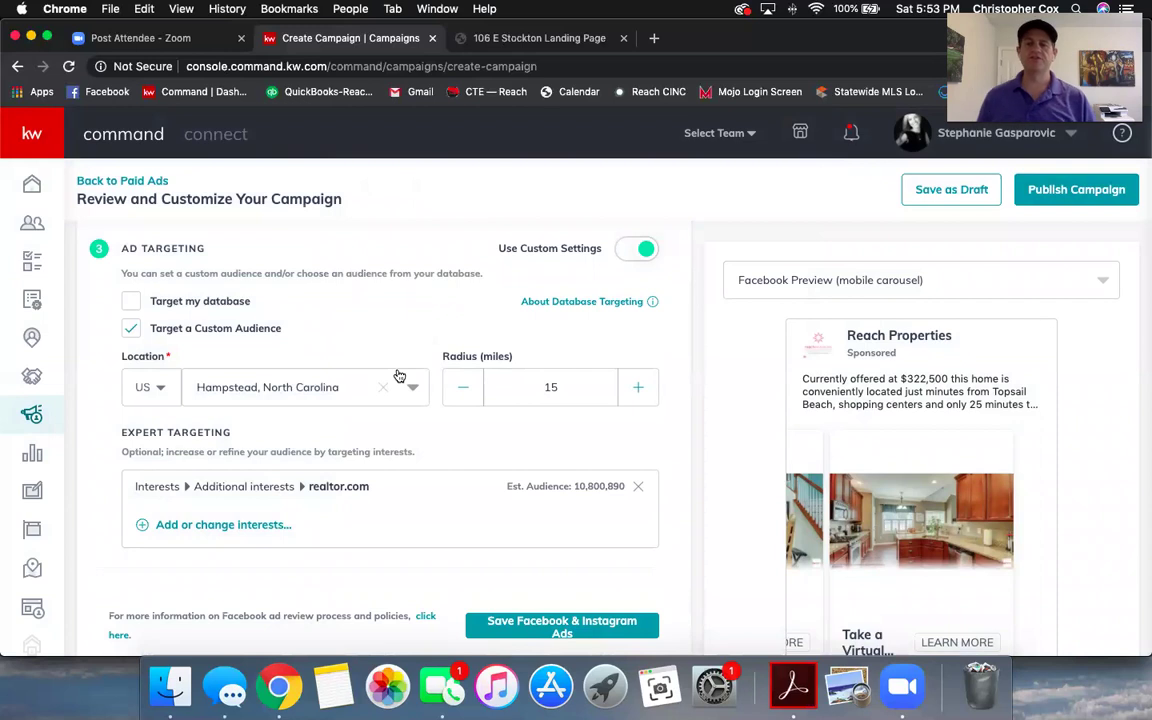
{"action": "left_click", "coordinate": [637, 486]}
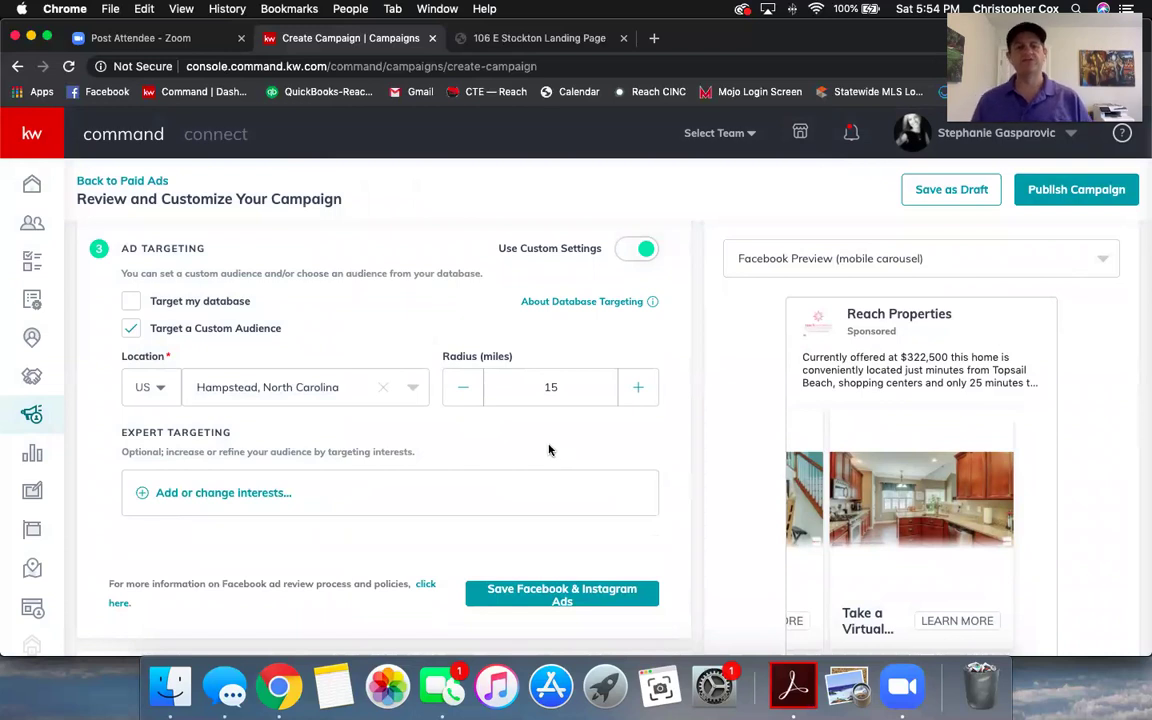
- Save the Facebook & Instagram Ads settings so every campaign section shows complete
{"action": "scroll", "coordinate": [549, 451], "scroll_direction": "up", "scroll_amount": 1}
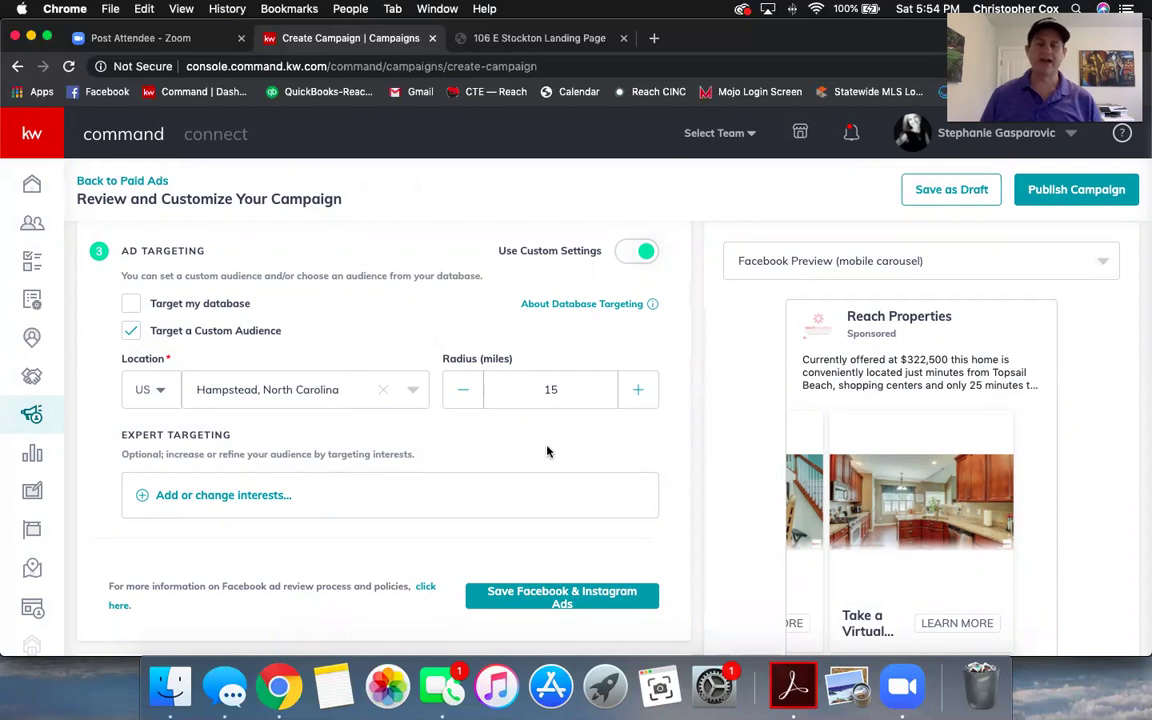
{"action": "scroll", "coordinate": [461, 459], "scroll_direction": "down", "scroll_amount": 2}
{"action": "scroll", "coordinate": [461, 459], "scroll_direction": "down", "scroll_amount": 1}
{"action": "scroll", "coordinate": [461, 459], "scroll_direction": "up", "scroll_amount": 2}
{"action": "scroll", "coordinate": [461, 459], "scroll_direction": "down", "scroll_amount": 2}
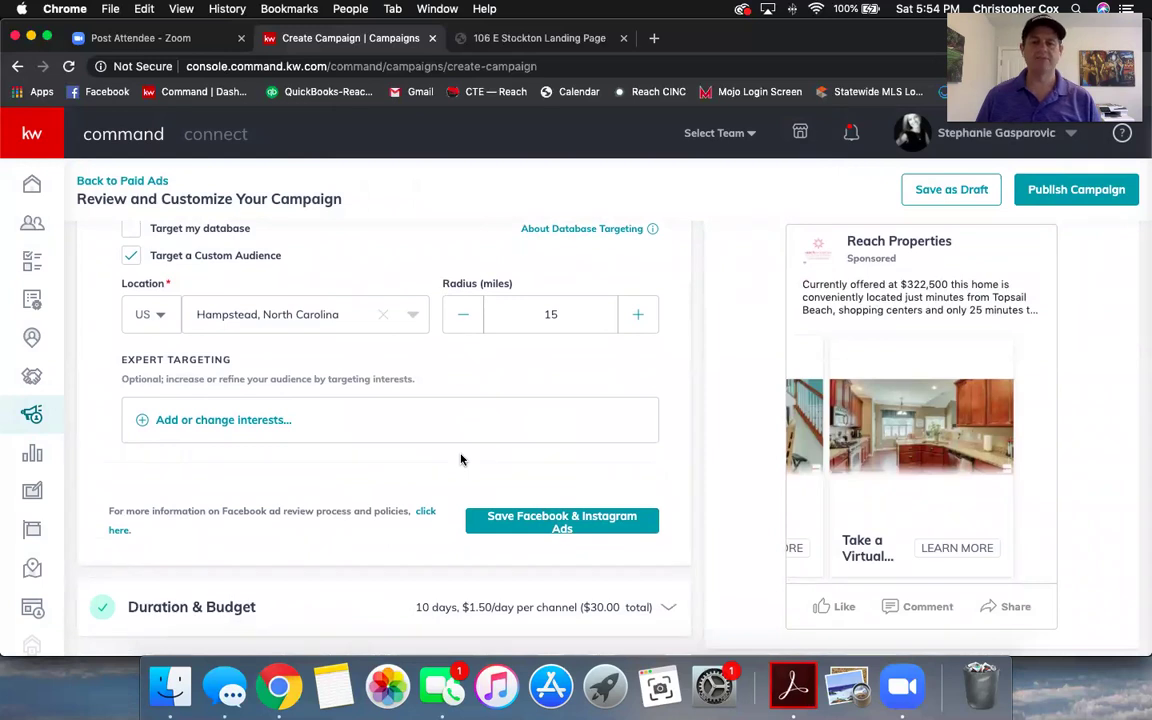
{"action": "scroll", "coordinate": [461, 461], "scroll_direction": "up", "scroll_amount": 2}
{"action": "scroll", "coordinate": [461, 461], "scroll_direction": "down", "scroll_amount": 2}
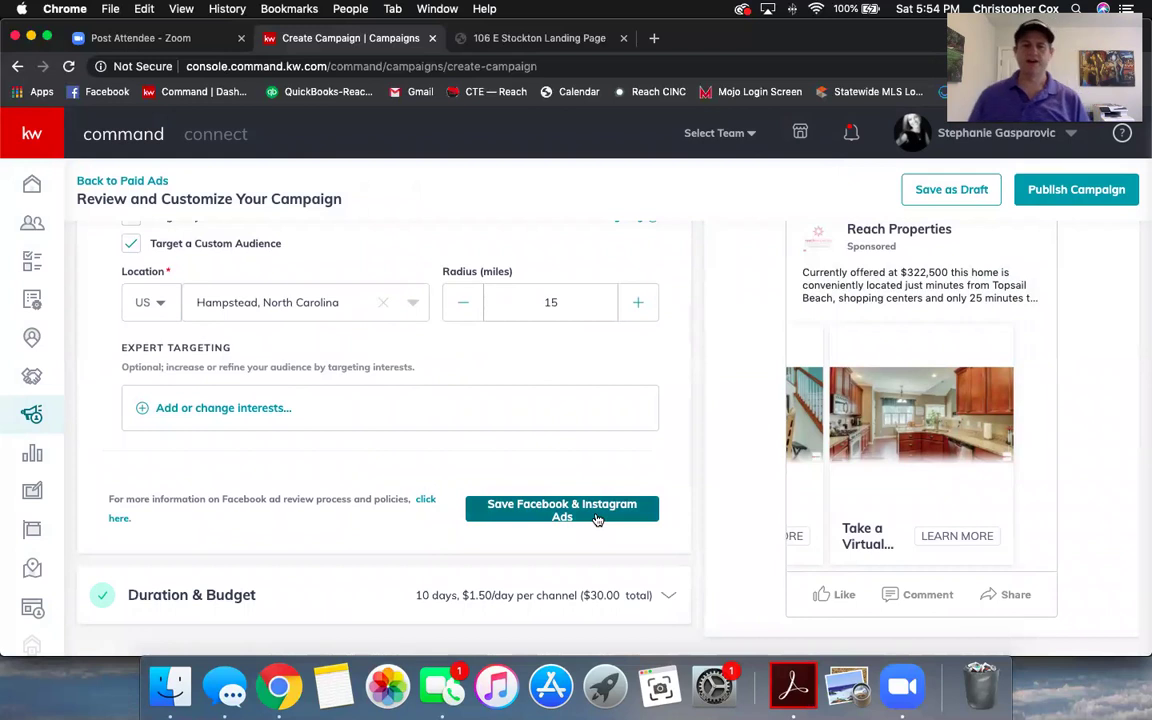
{"action": "left_click", "coordinate": [597, 517]}
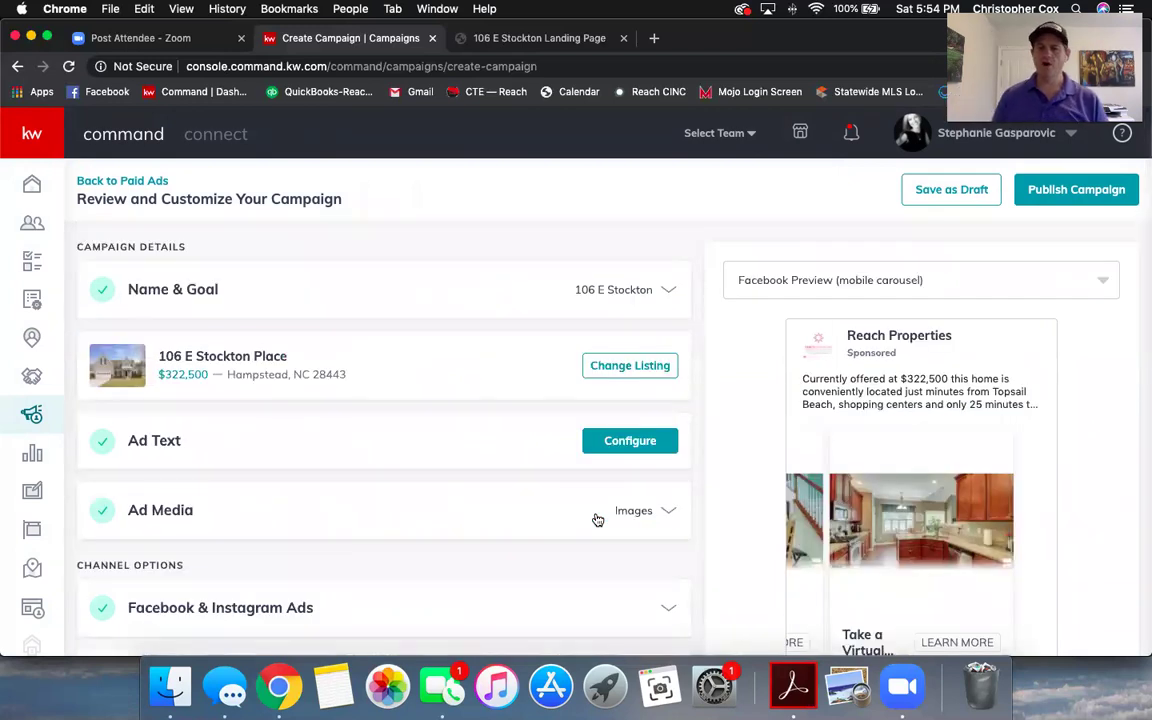
{"action": "scroll", "coordinate": [385, 515], "scroll_direction": "down", "scroll_amount": 2}
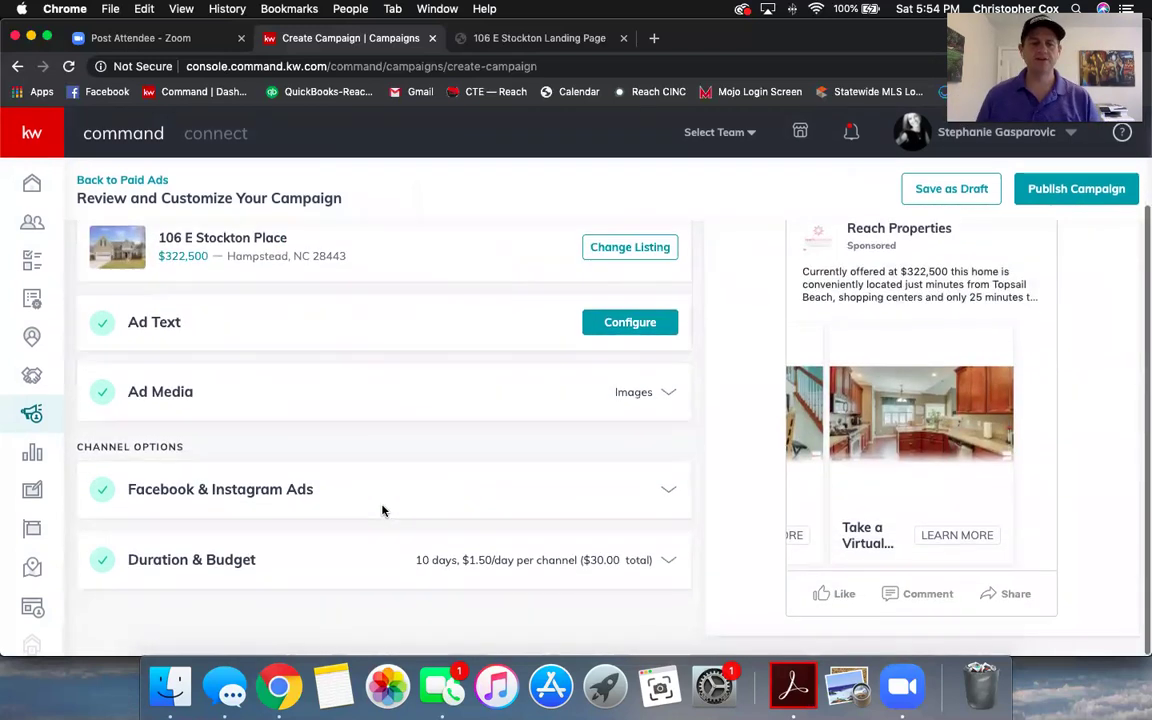
- Set the campaign end date to Apr 23 for a 4-day Apr 19–23 run
{"action": "left_click", "coordinate": [329, 568]}
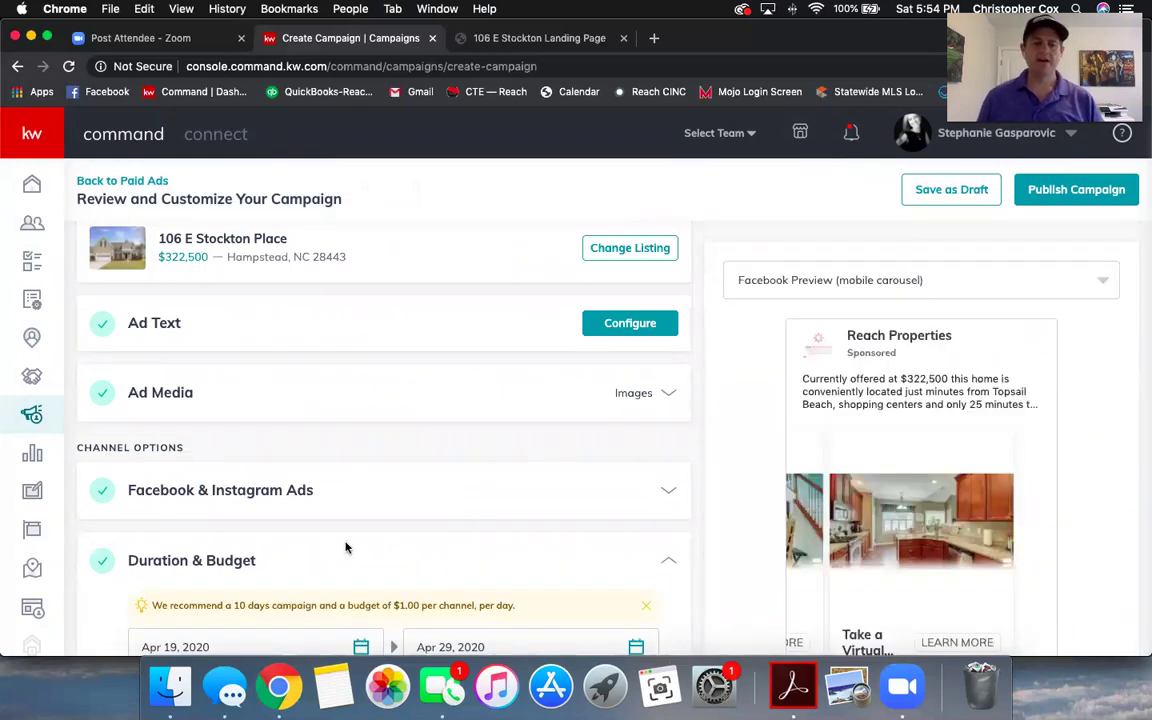
{"action": "scroll", "coordinate": [345, 547], "scroll_direction": "down", "scroll_amount": 2}
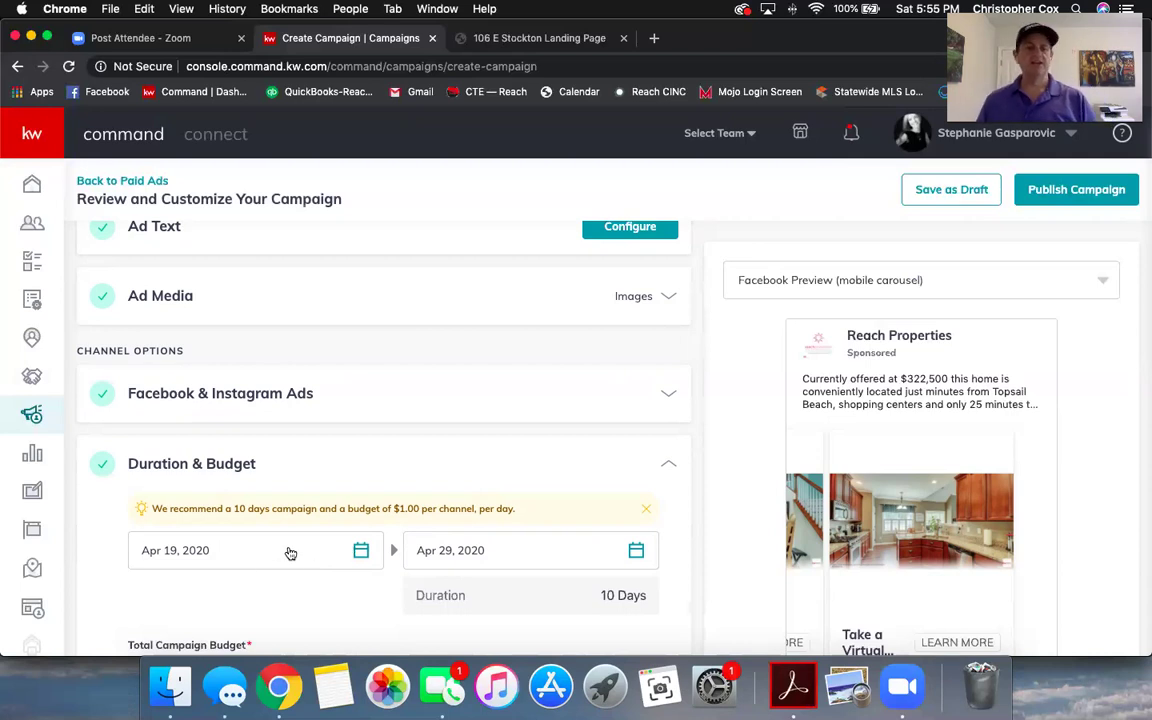
{"action": "scroll", "coordinate": [410, 480], "scroll_direction": "down", "scroll_amount": 3}
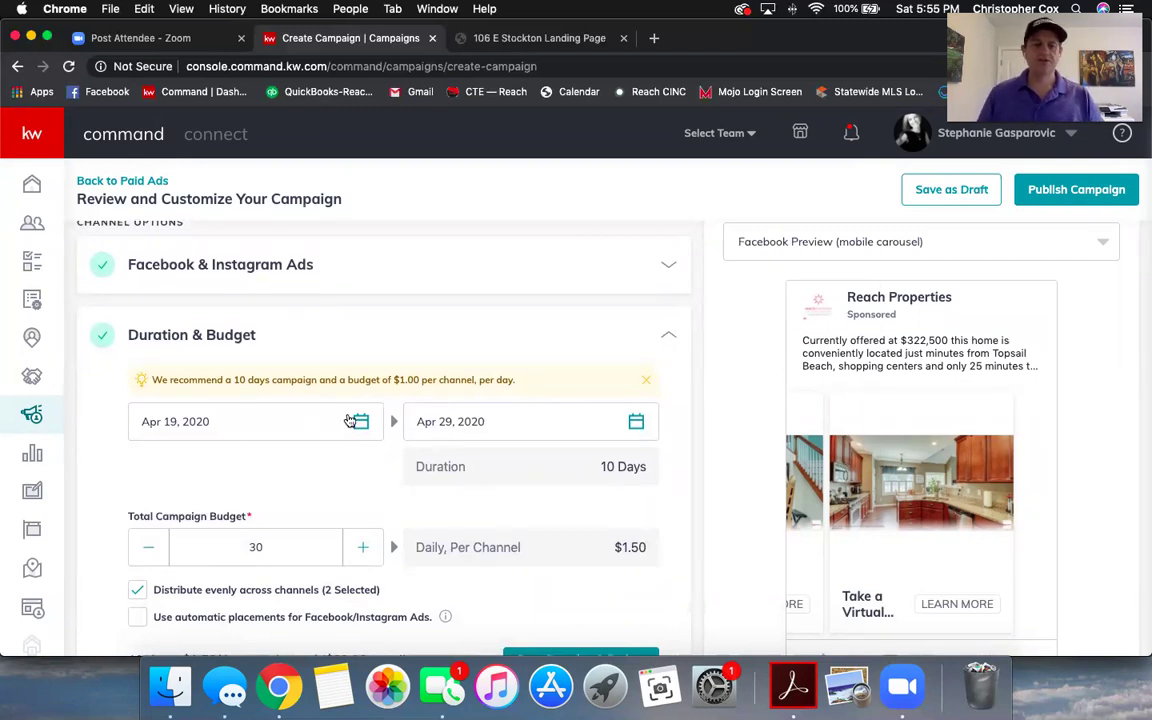
{"action": "left_click", "coordinate": [635, 421]}
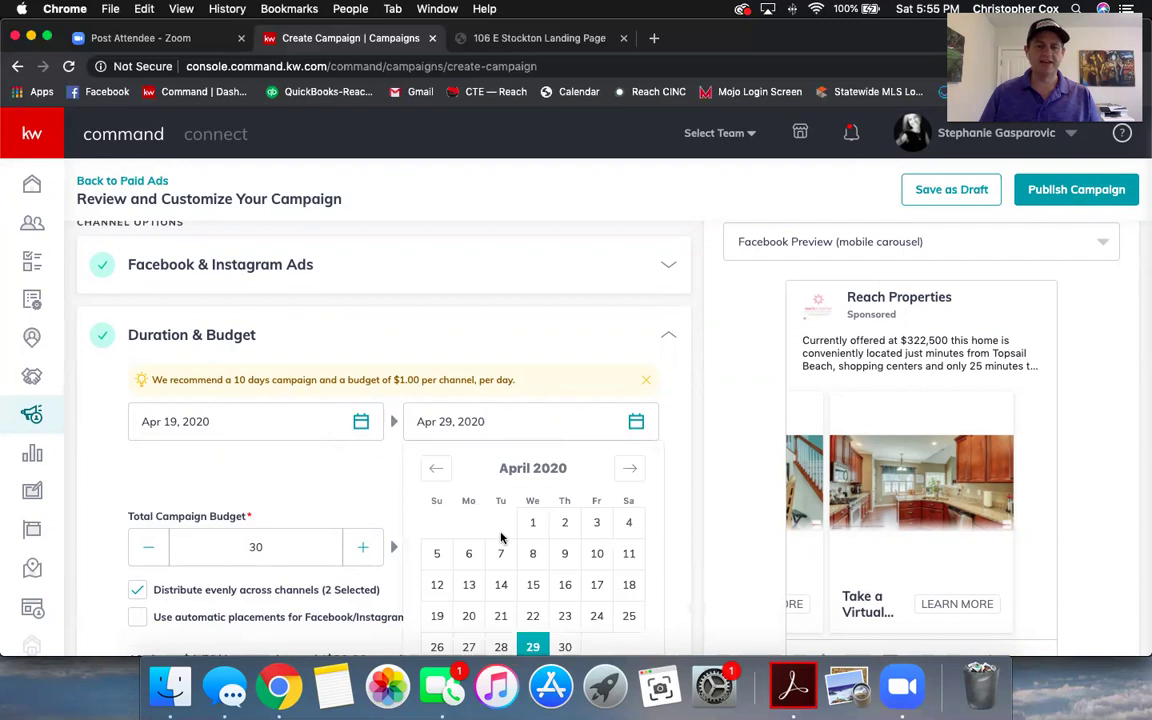
{"action": "scroll", "coordinate": [502, 560], "scroll_direction": "down", "scroll_amount": 1}
{"action": "left_click", "coordinate": [565, 569]}
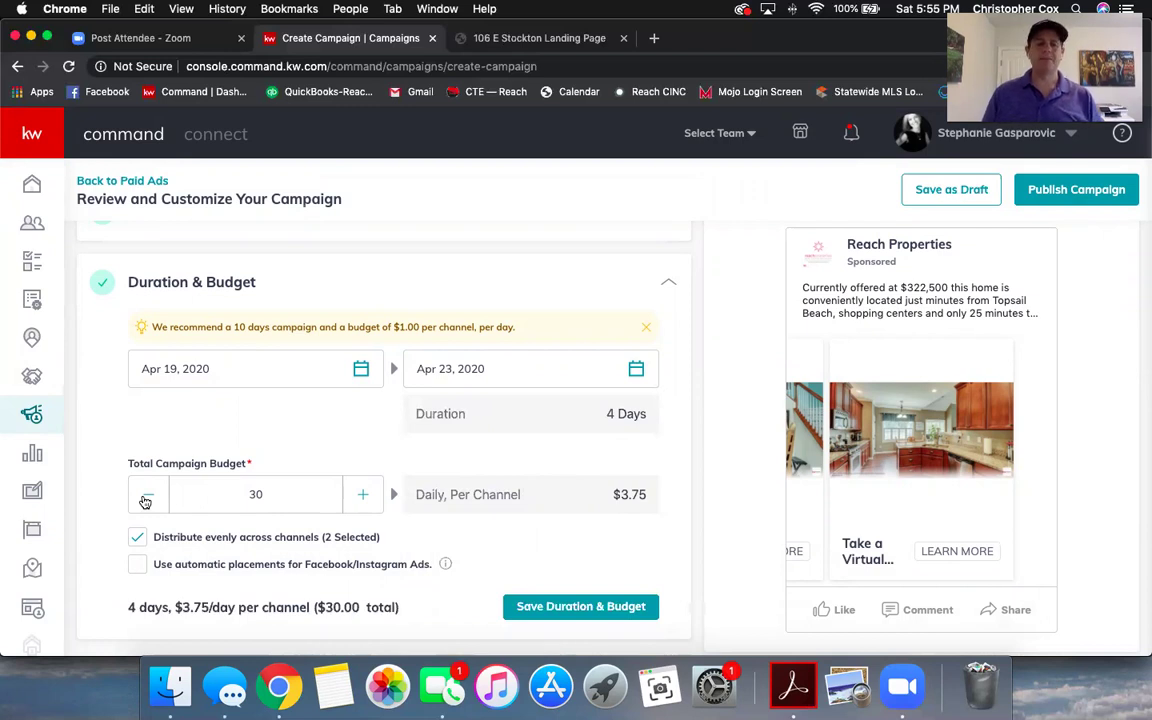
- Lower the total campaign budget to $20
{"action": "left_click", "coordinate": [146, 501]}
{"action": "left_click", "coordinate": [146, 501]}
{"action": "left_click", "coordinate": [146, 501]}
{"action": "left_click", "coordinate": [146, 501]}
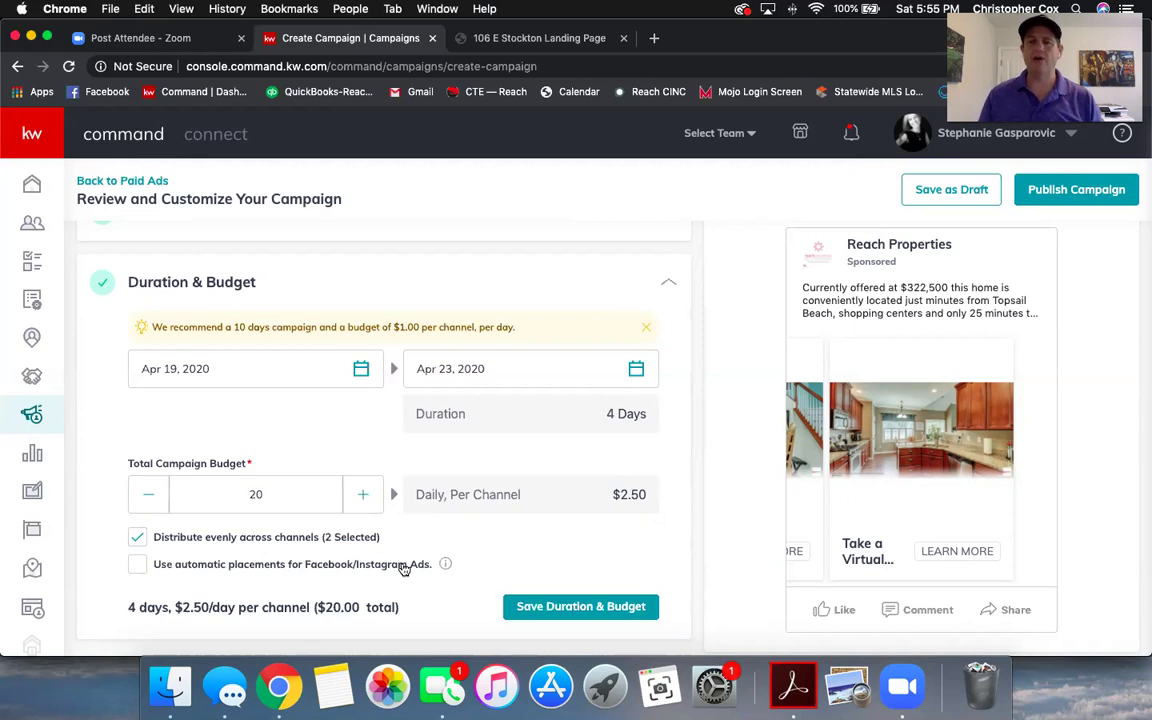
- Enable automatic Facebook/Instagram placements and save Duration & Budget at 4 days, $20 total
{"action": "left_click", "coordinate": [137, 566]}
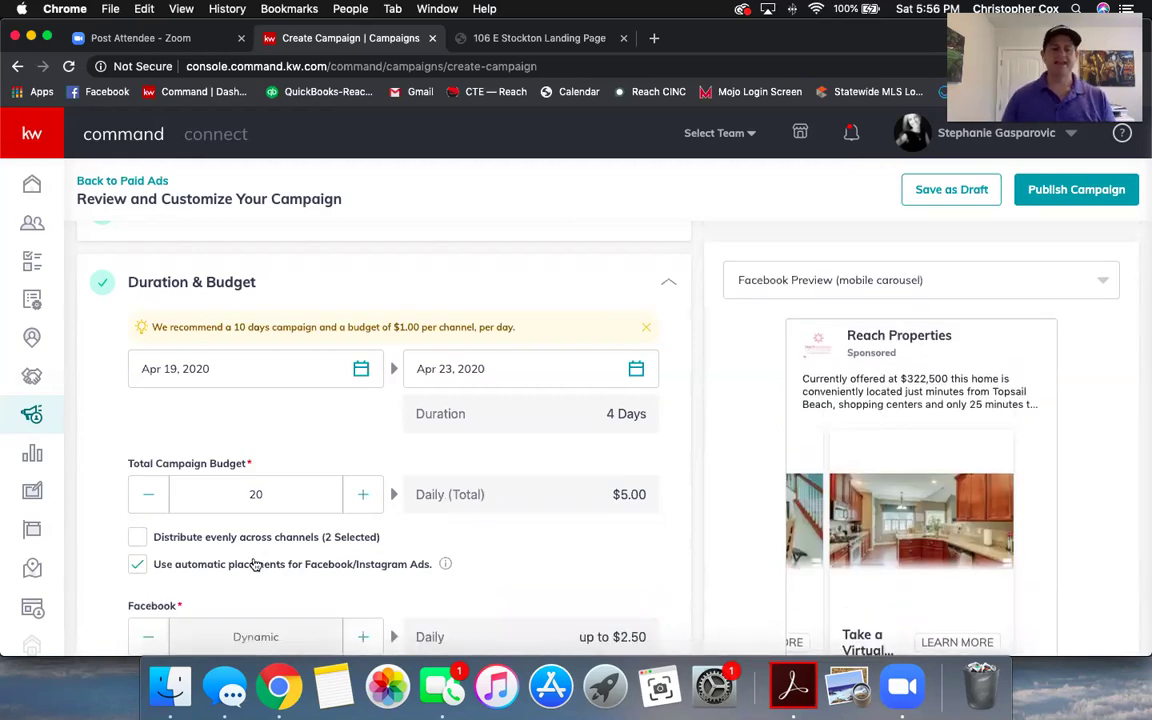
{"action": "scroll", "coordinate": [283, 548], "scroll_direction": "down", "scroll_amount": 2}
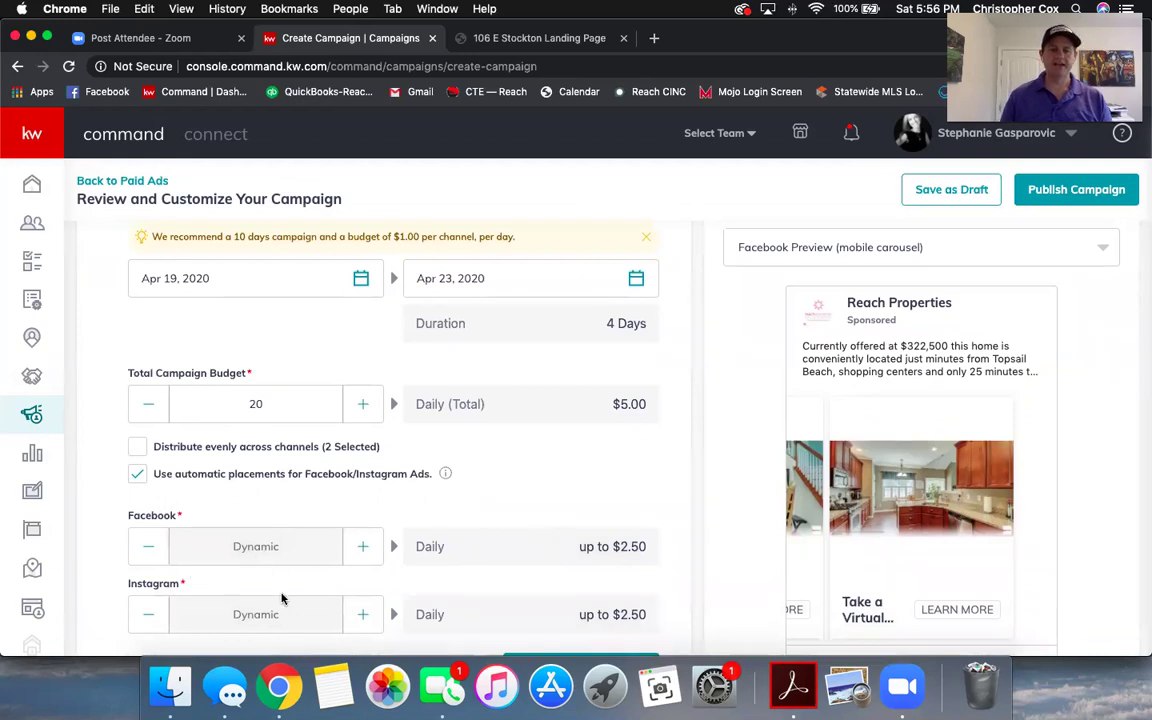
{"action": "scroll", "coordinate": [405, 605], "scroll_direction": "down", "scroll_amount": 1}
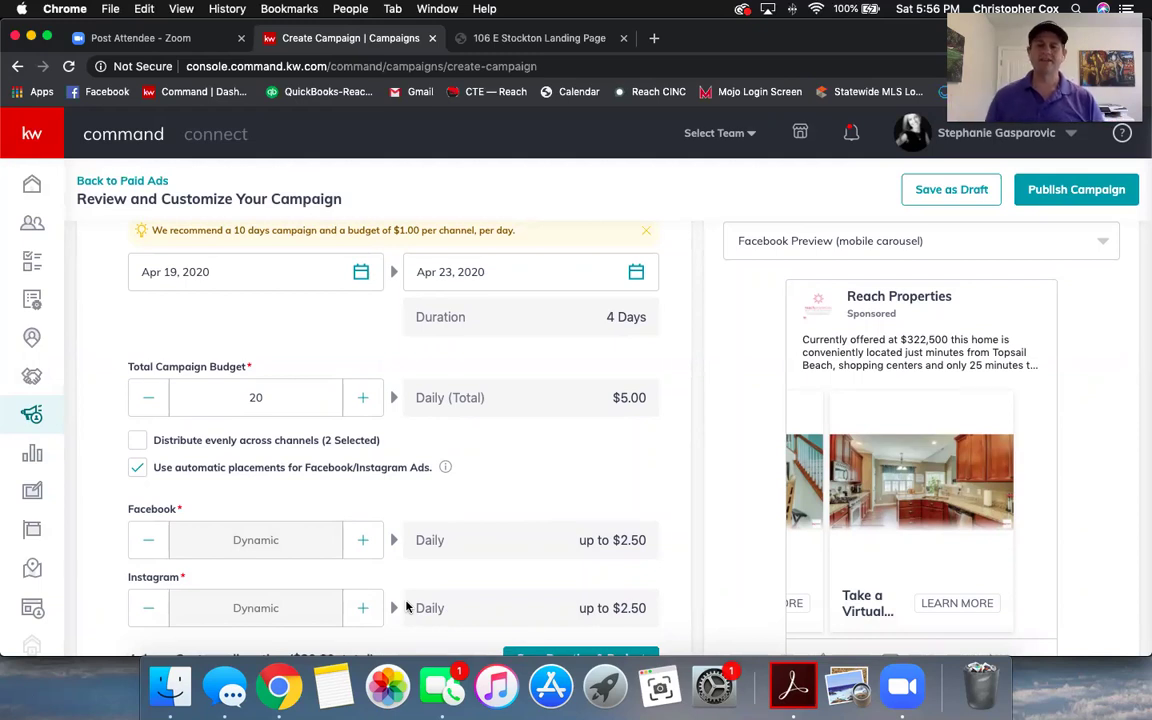
{"action": "scroll", "coordinate": [385, 541], "scroll_direction": "down", "scroll_amount": 2}
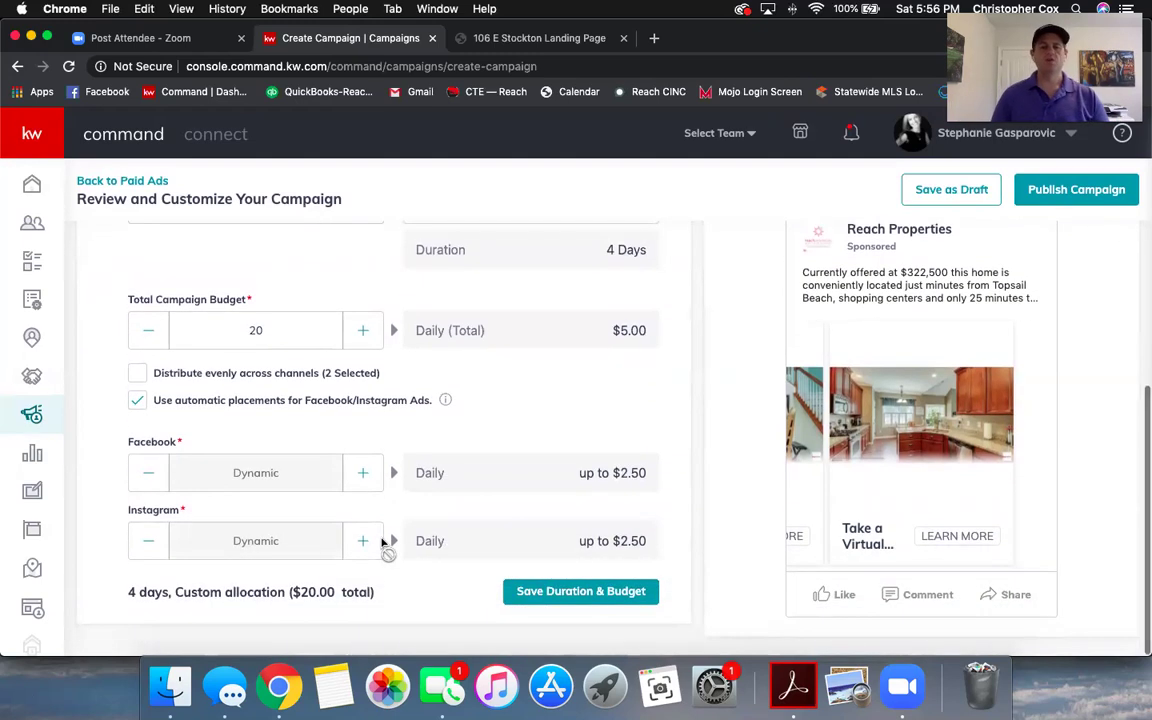
{"action": "left_click", "coordinate": [533, 592]}
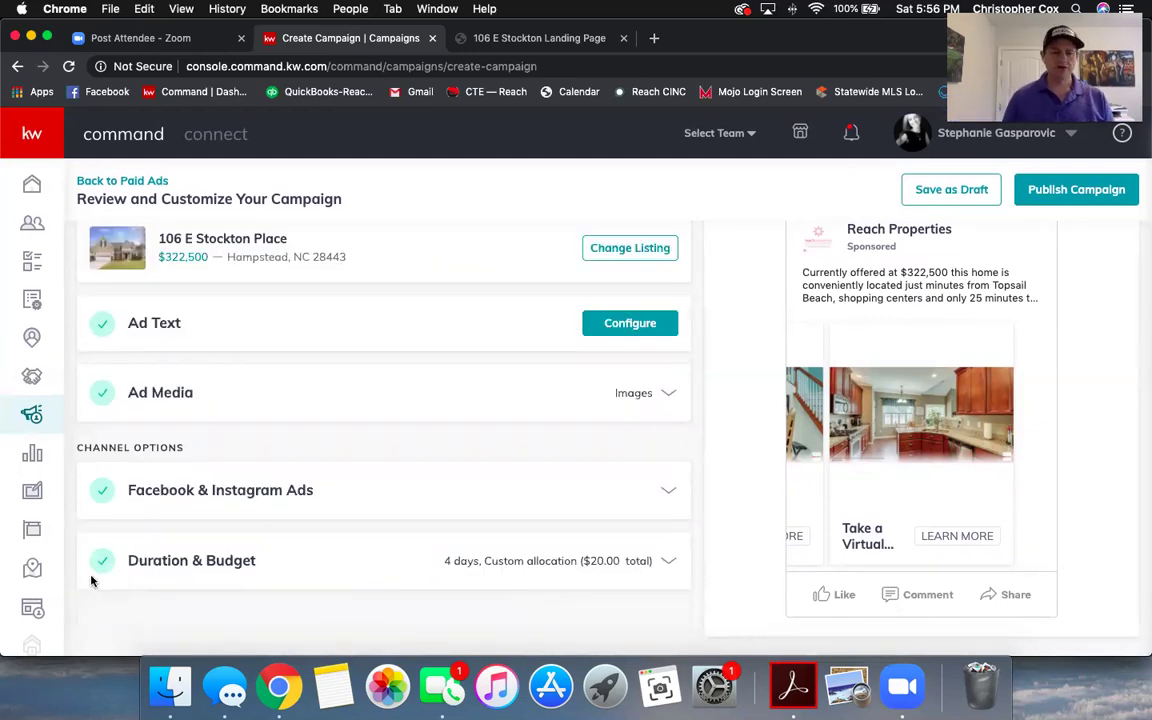
{"action": "scroll", "coordinate": [93, 570], "scroll_direction": "up", "scroll_amount": 3}
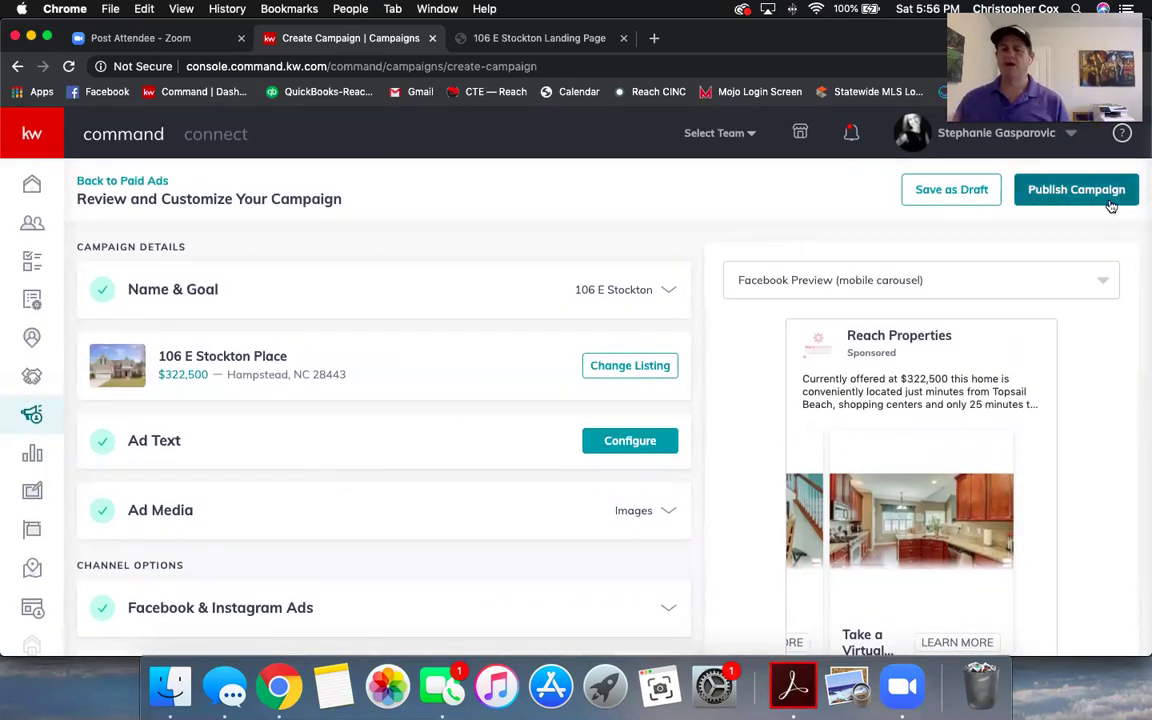
{"action": "left_click", "coordinate": [102, 180]}
{"action": "left_click", "coordinate": [514, 437]}
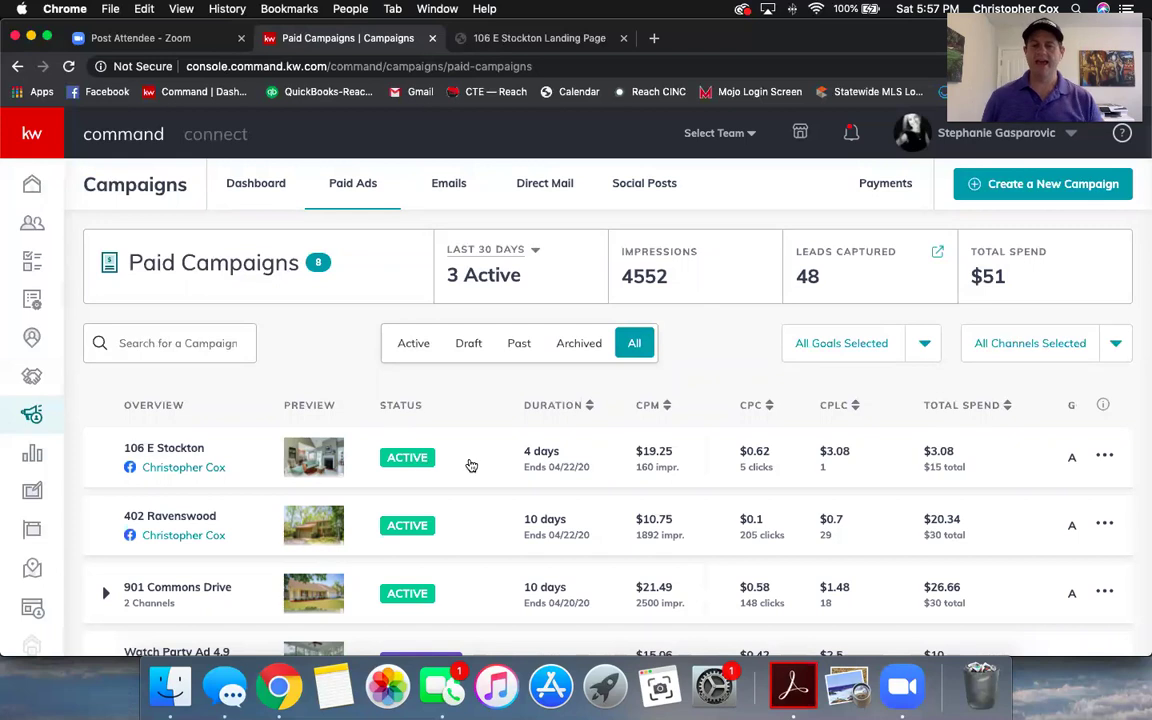
{"action": "scroll", "coordinate": [470, 461], "scroll_direction": "down", "scroll_amount": 1}
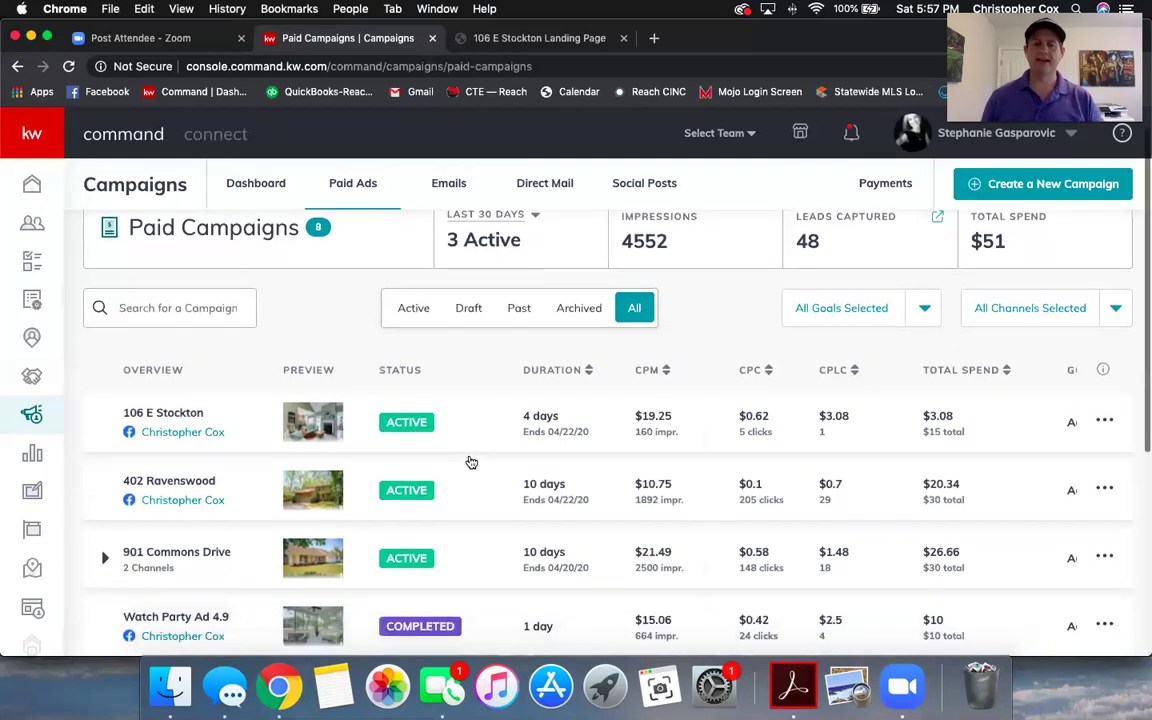
{"action": "scroll", "coordinate": [470, 461], "scroll_direction": "up", "scroll_amount": 1}
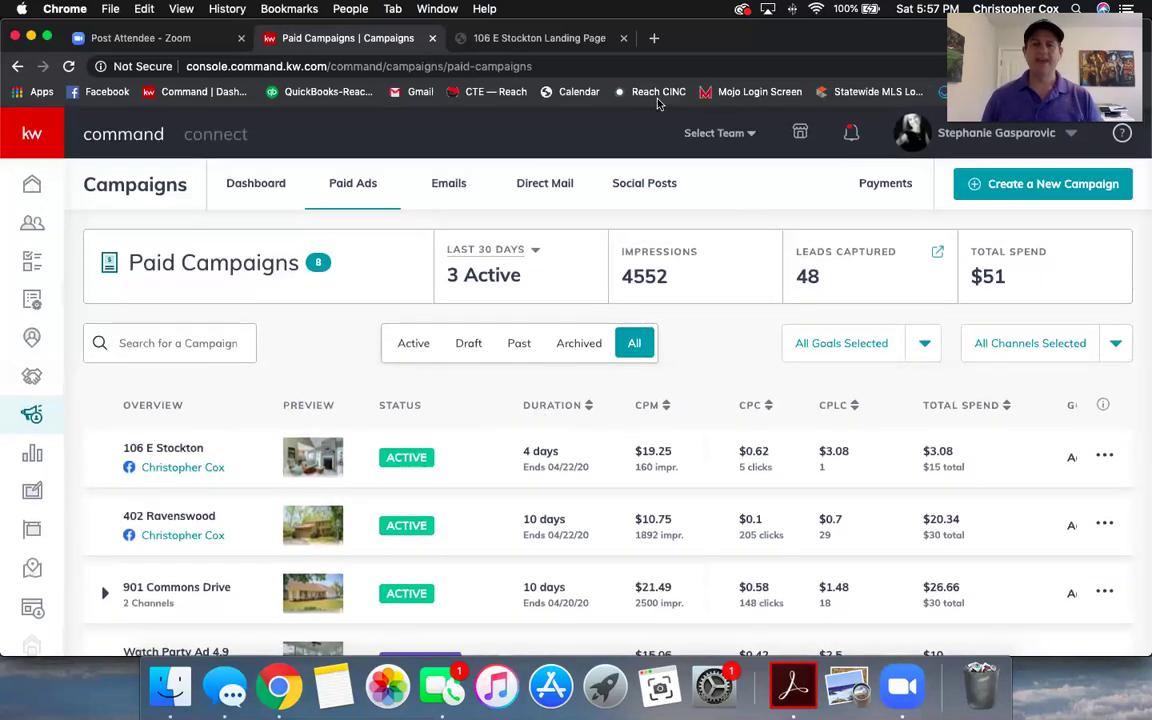